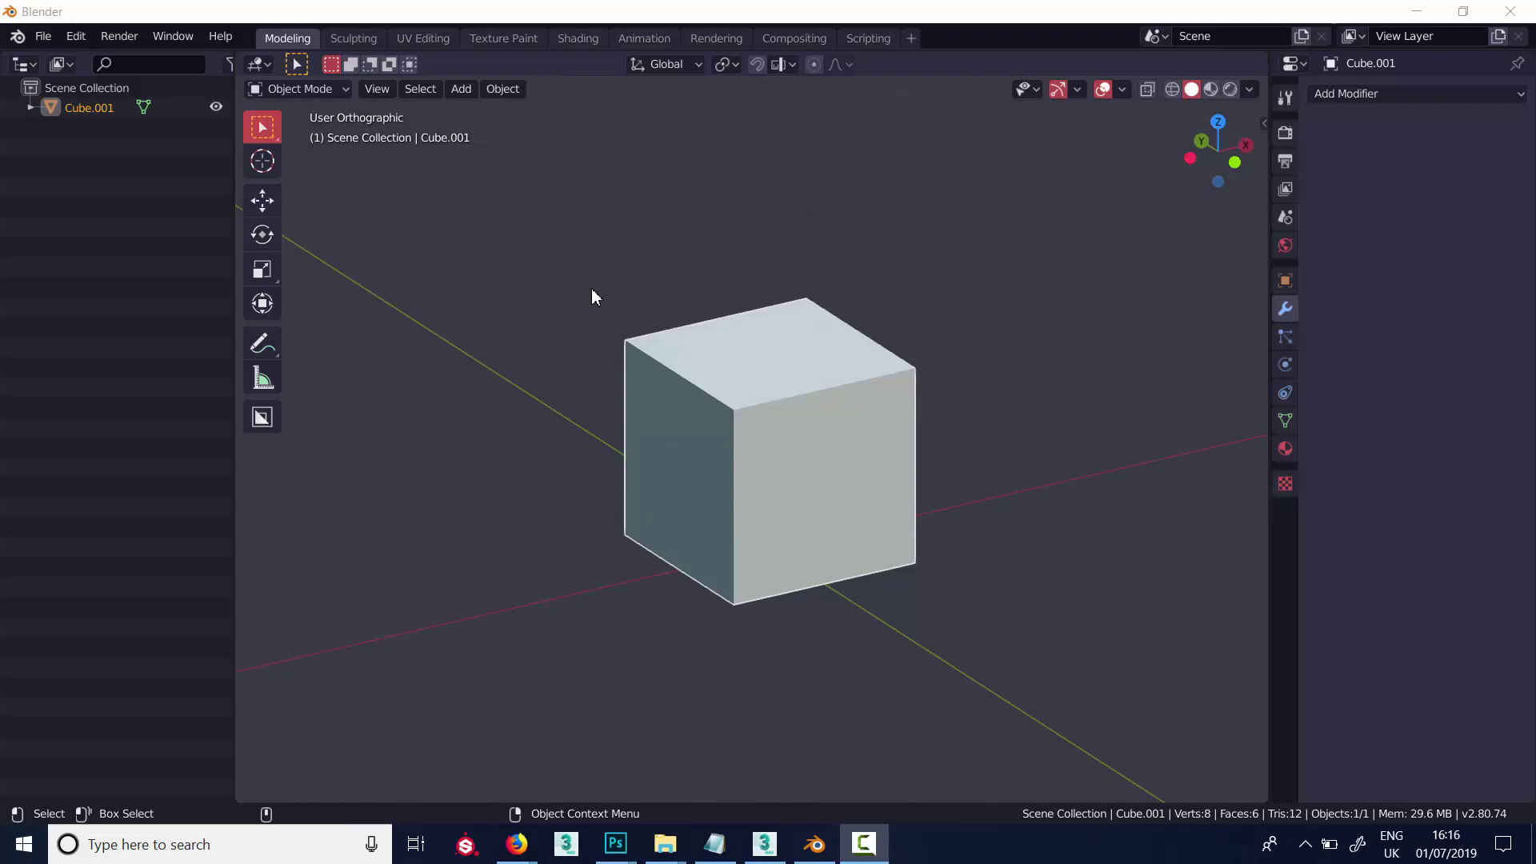
Activate the Move tool so the move gizmo shows on Cube.001
{"action": "left_click", "coordinate": [262, 200]}
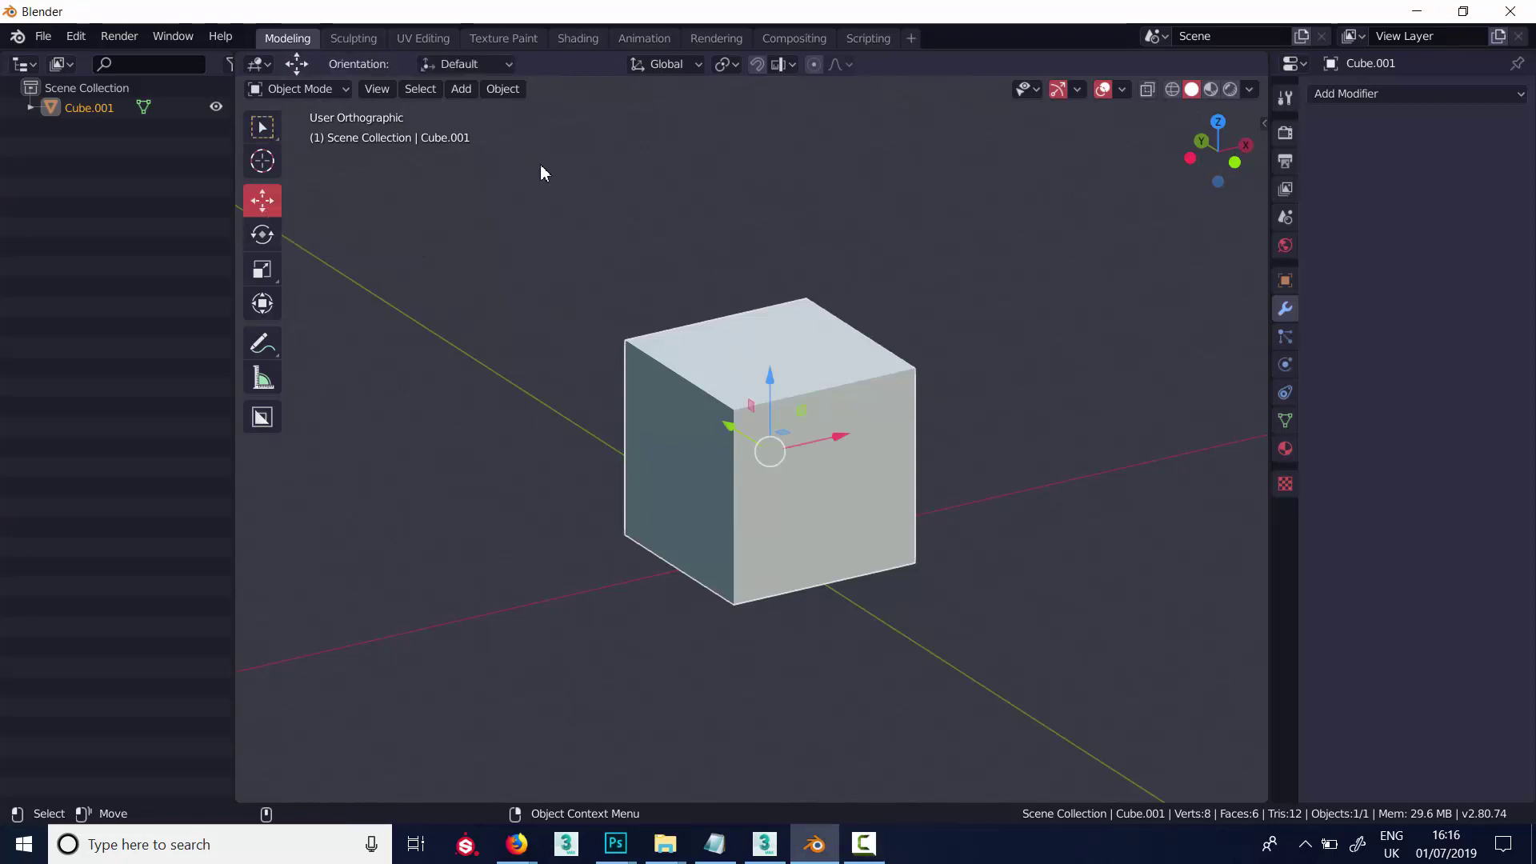
{"action": "key", "text": "g"}
{"action": "left_click", "coordinate": [621, 278]}
{"action": "key", "text": "ctrl+z"}
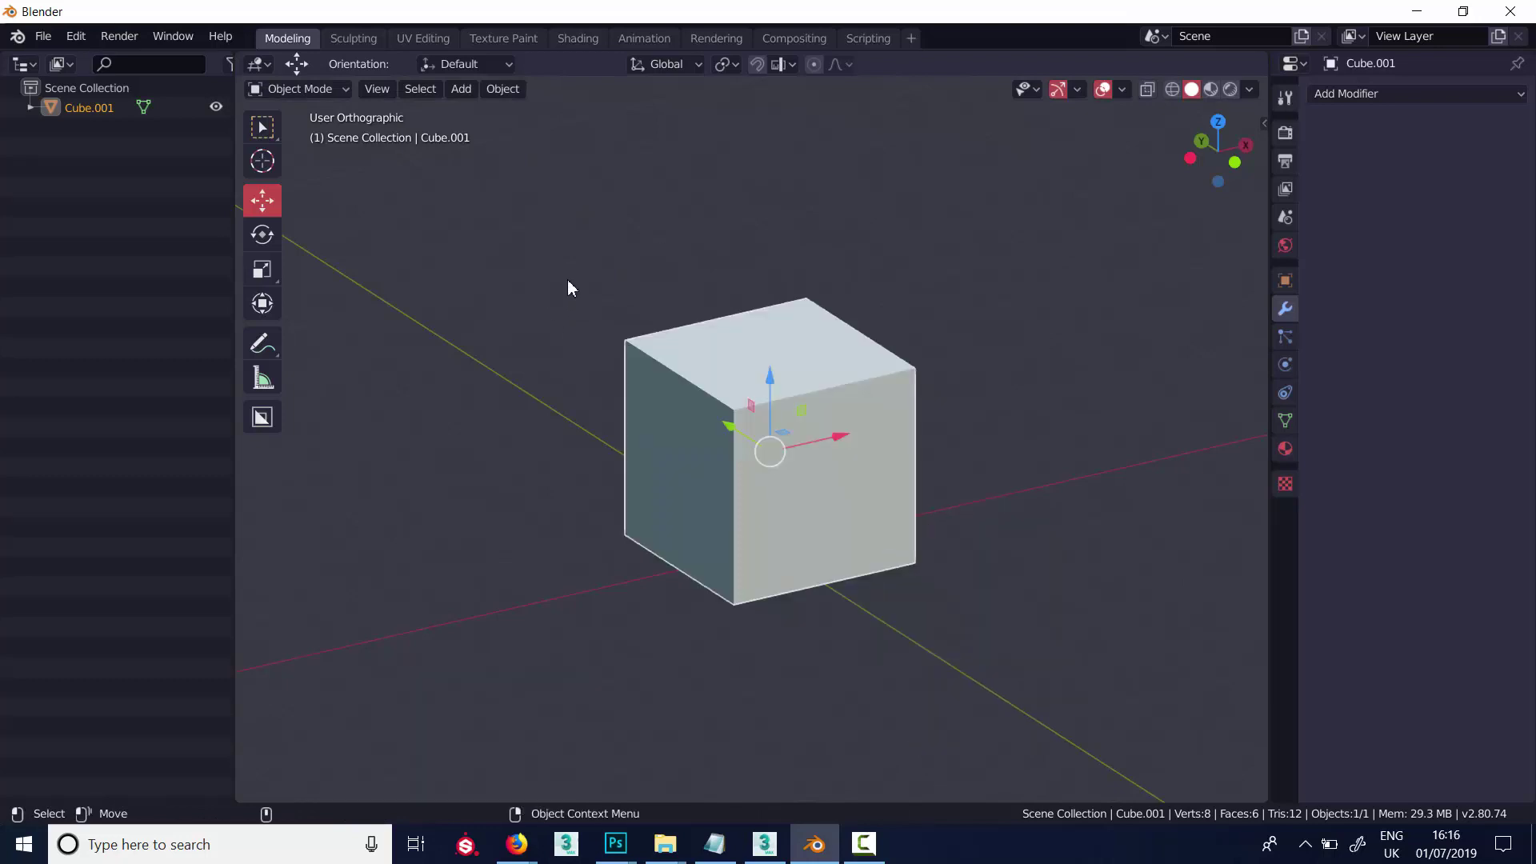
{"action": "key", "text": "g"}
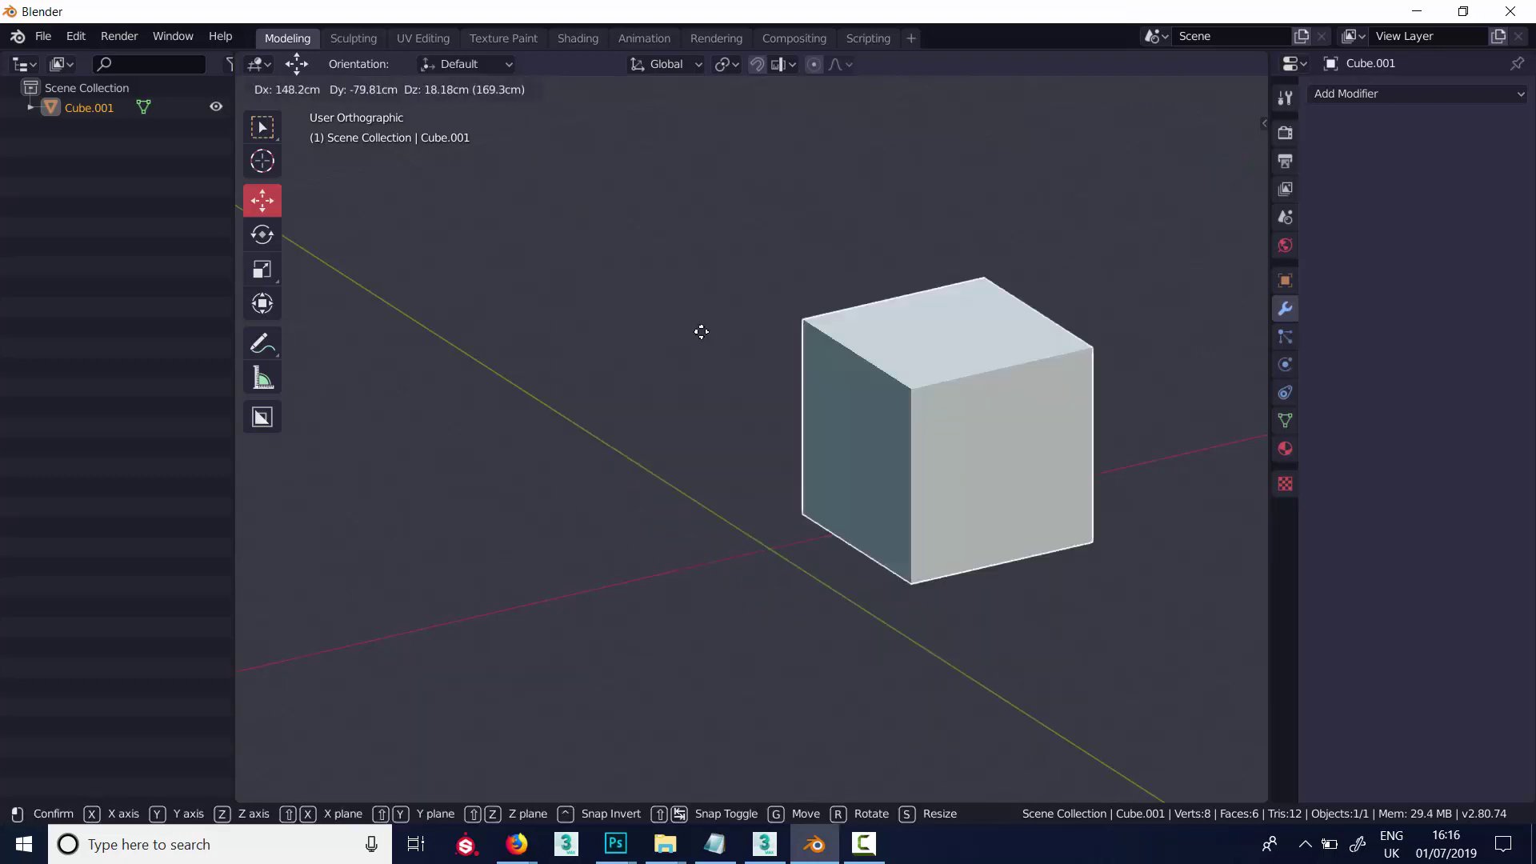
{"action": "left_click", "coordinate": [579, 316]}
{"action": "key", "text": "ctrl+z"}
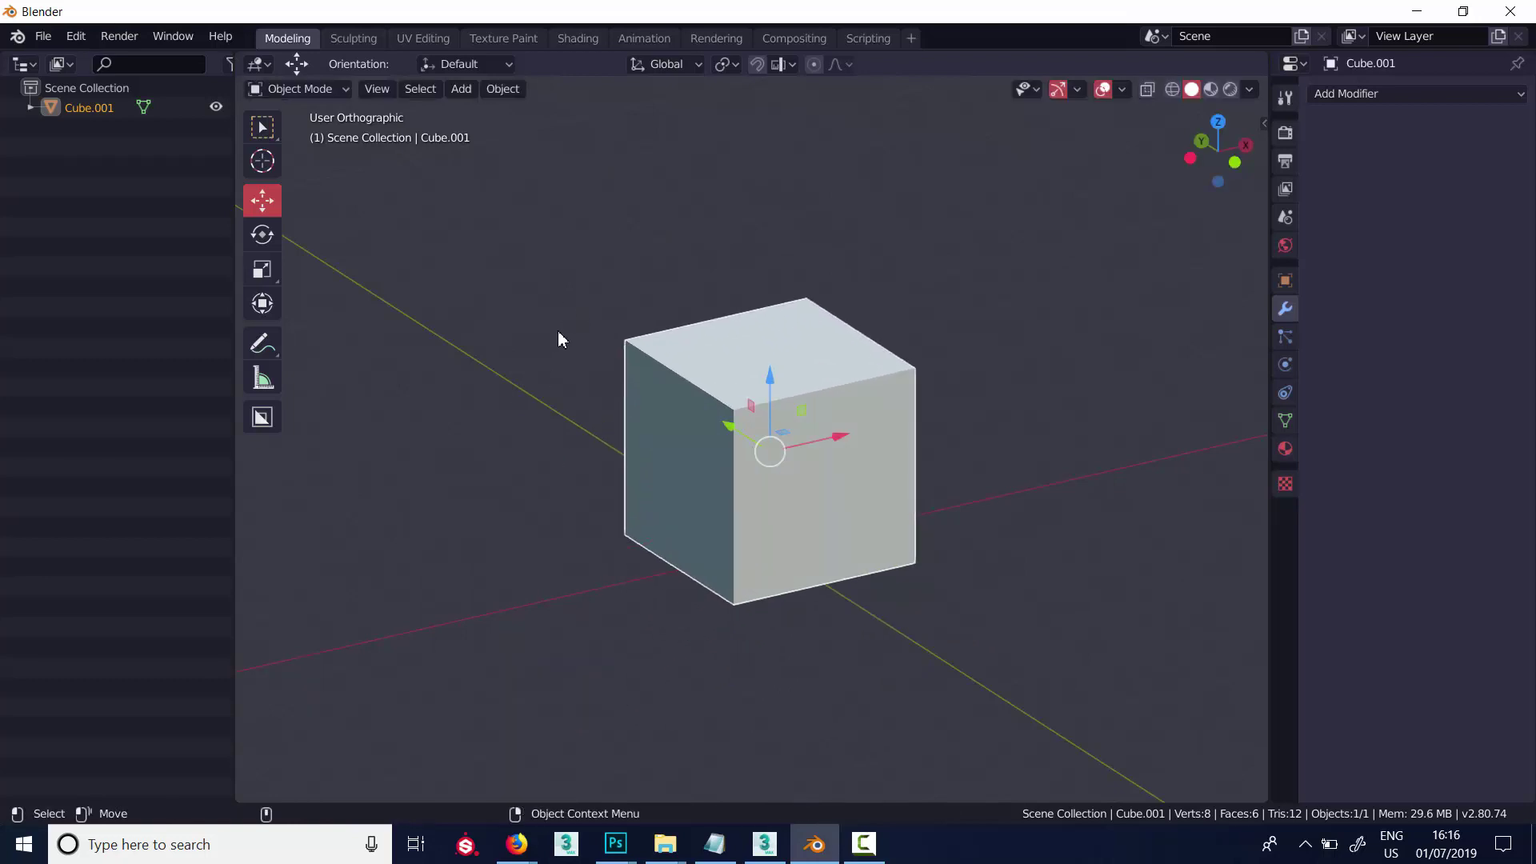
{"action": "key", "text": "w"}
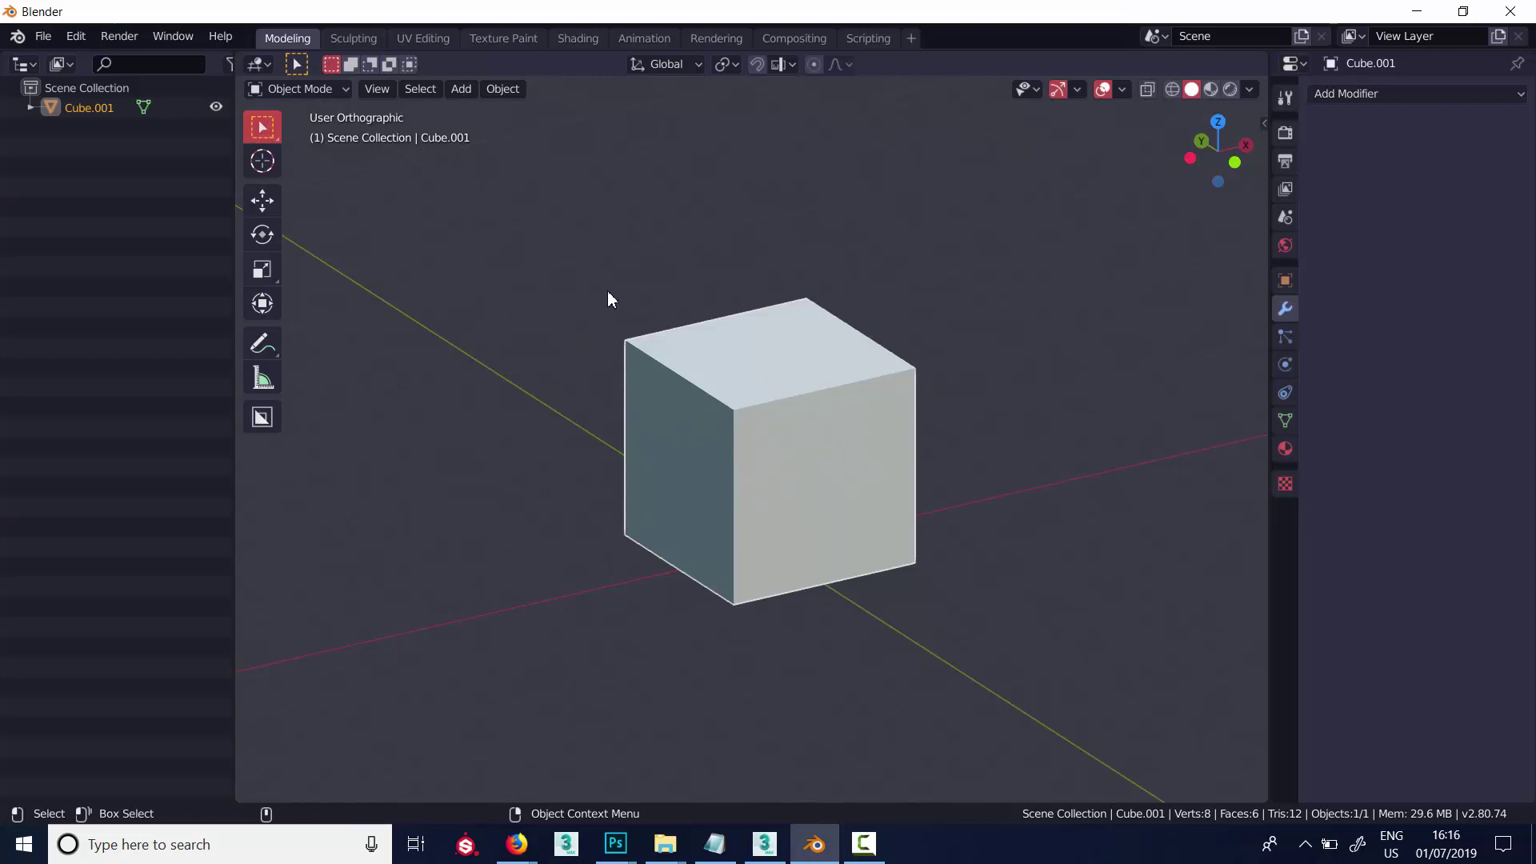
{"action": "left_click_drag", "start_coordinate": [610, 288], "coordinate": [676, 398]}
{"action": "left_click", "coordinate": [262, 200]}
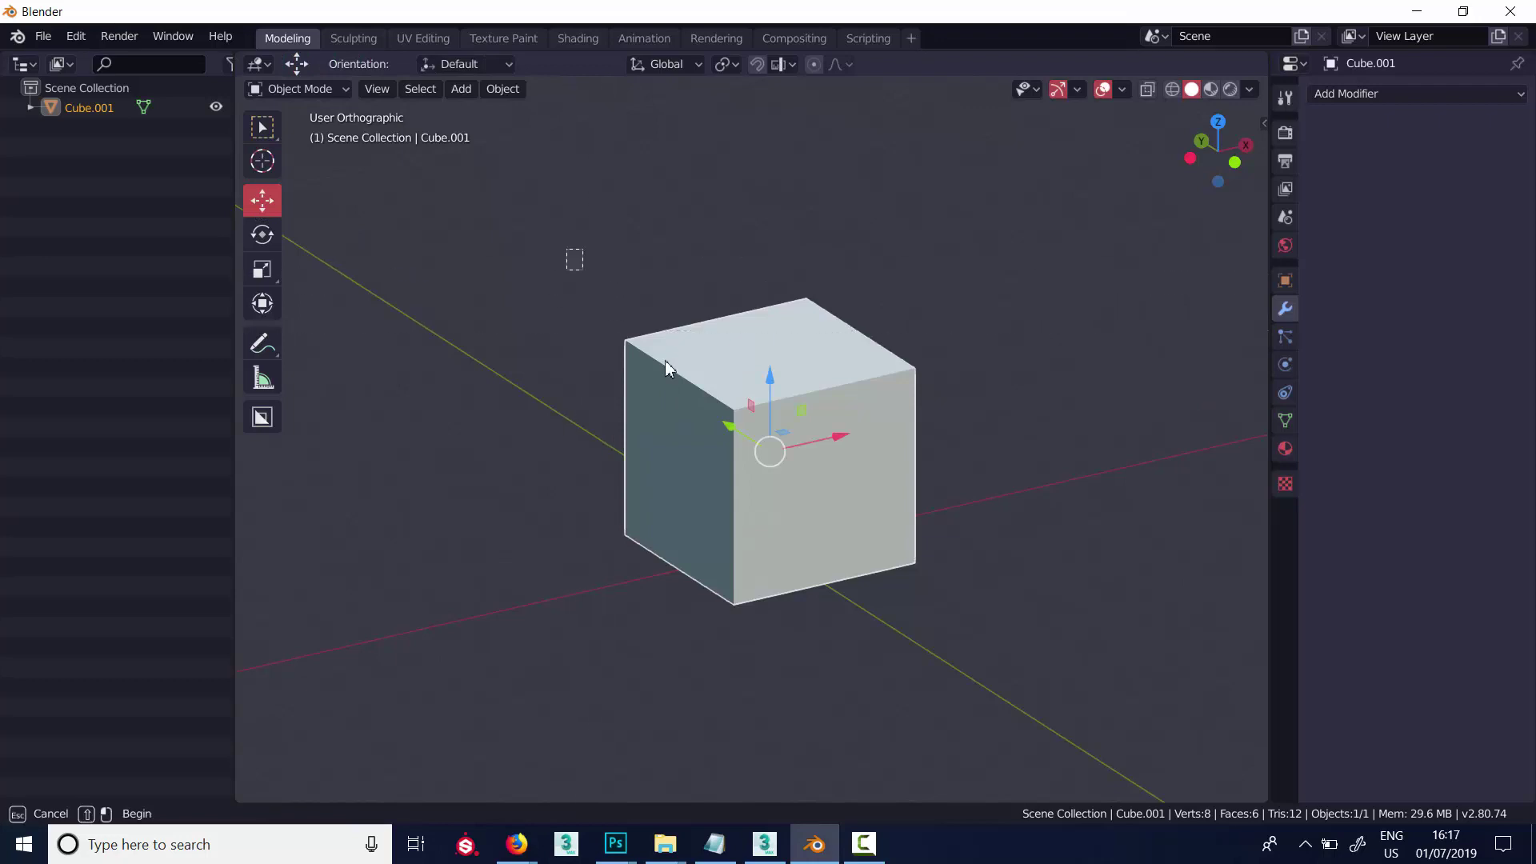
{"action": "left_click_drag", "start_coordinate": [570, 252], "coordinate": [629, 388]}
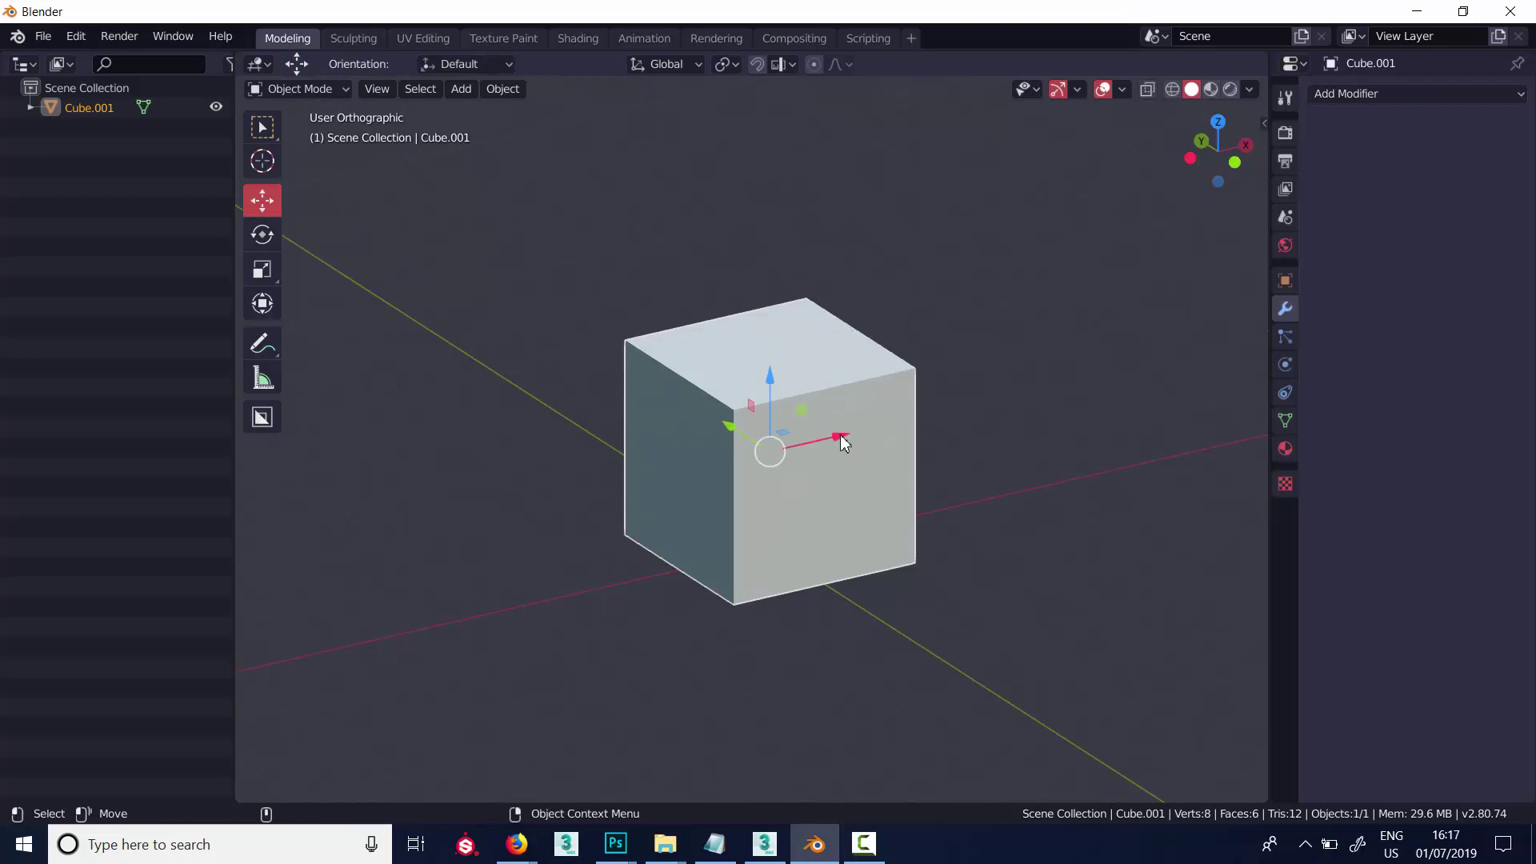
{"action": "mouse_move", "coordinate": [836, 440]}
{"action": "left_mouse_down"}
{"action": "mouse_move", "coordinate": [796, 446]}
{"action": "mouse_move", "coordinate": [854, 432]}
{"action": "left_mouse_up"}
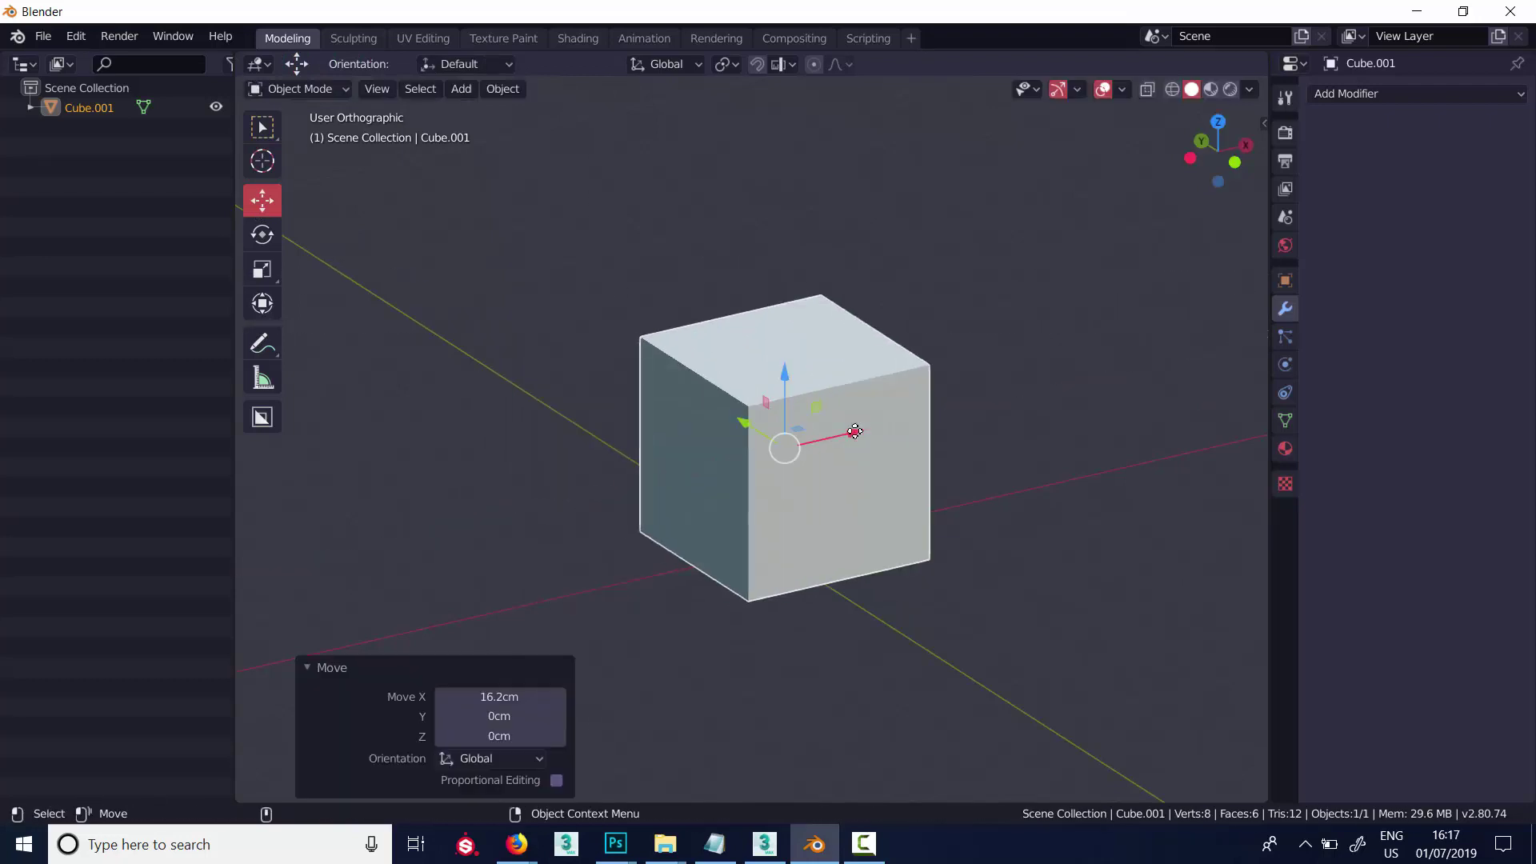
{"action": "key", "text": "ctrl+z"}
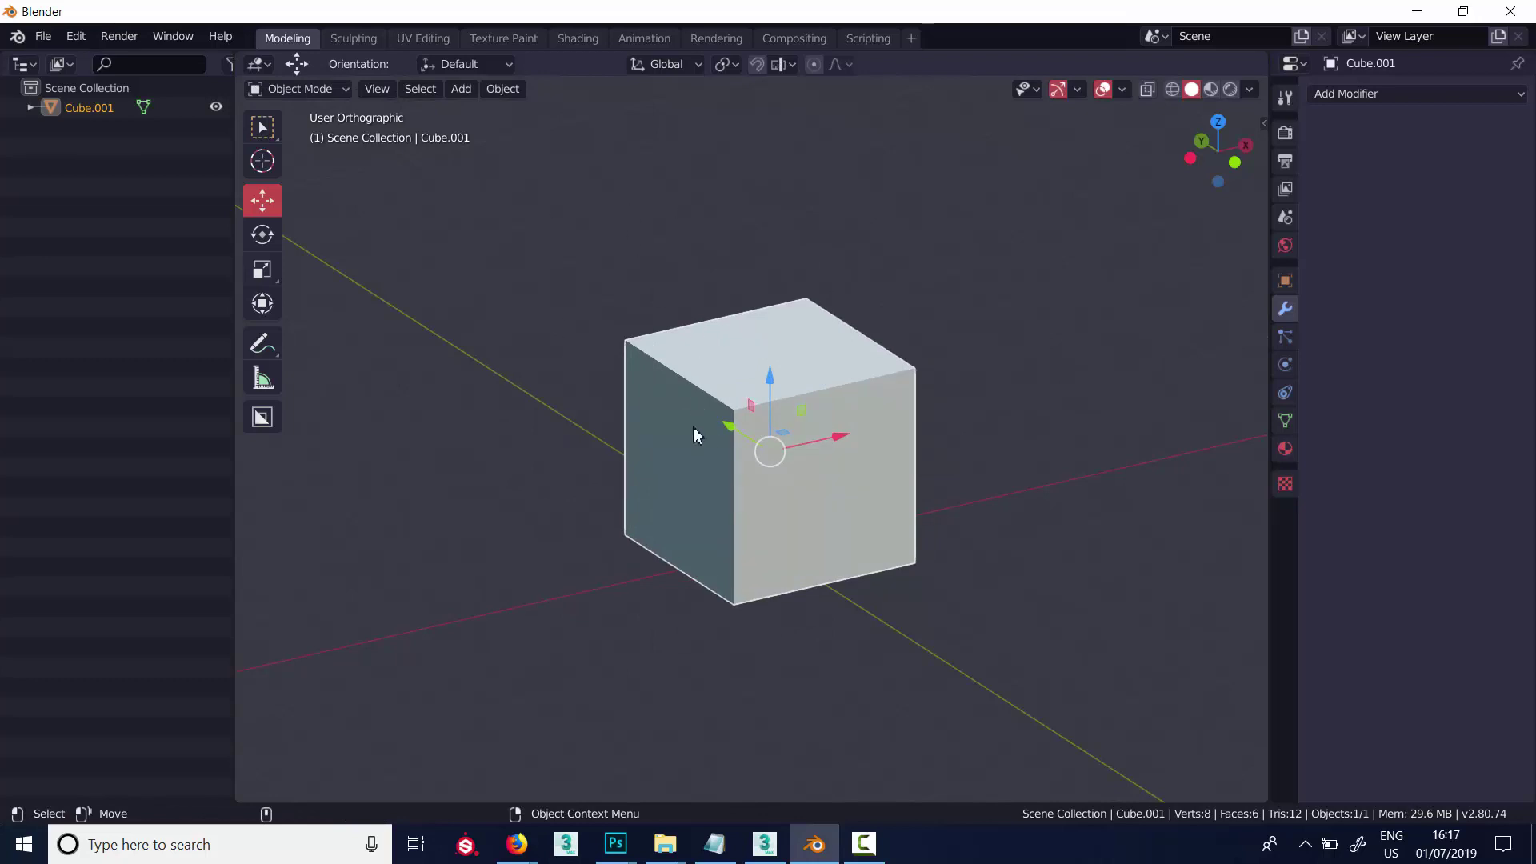
{"action": "key", "text": "Tab"}
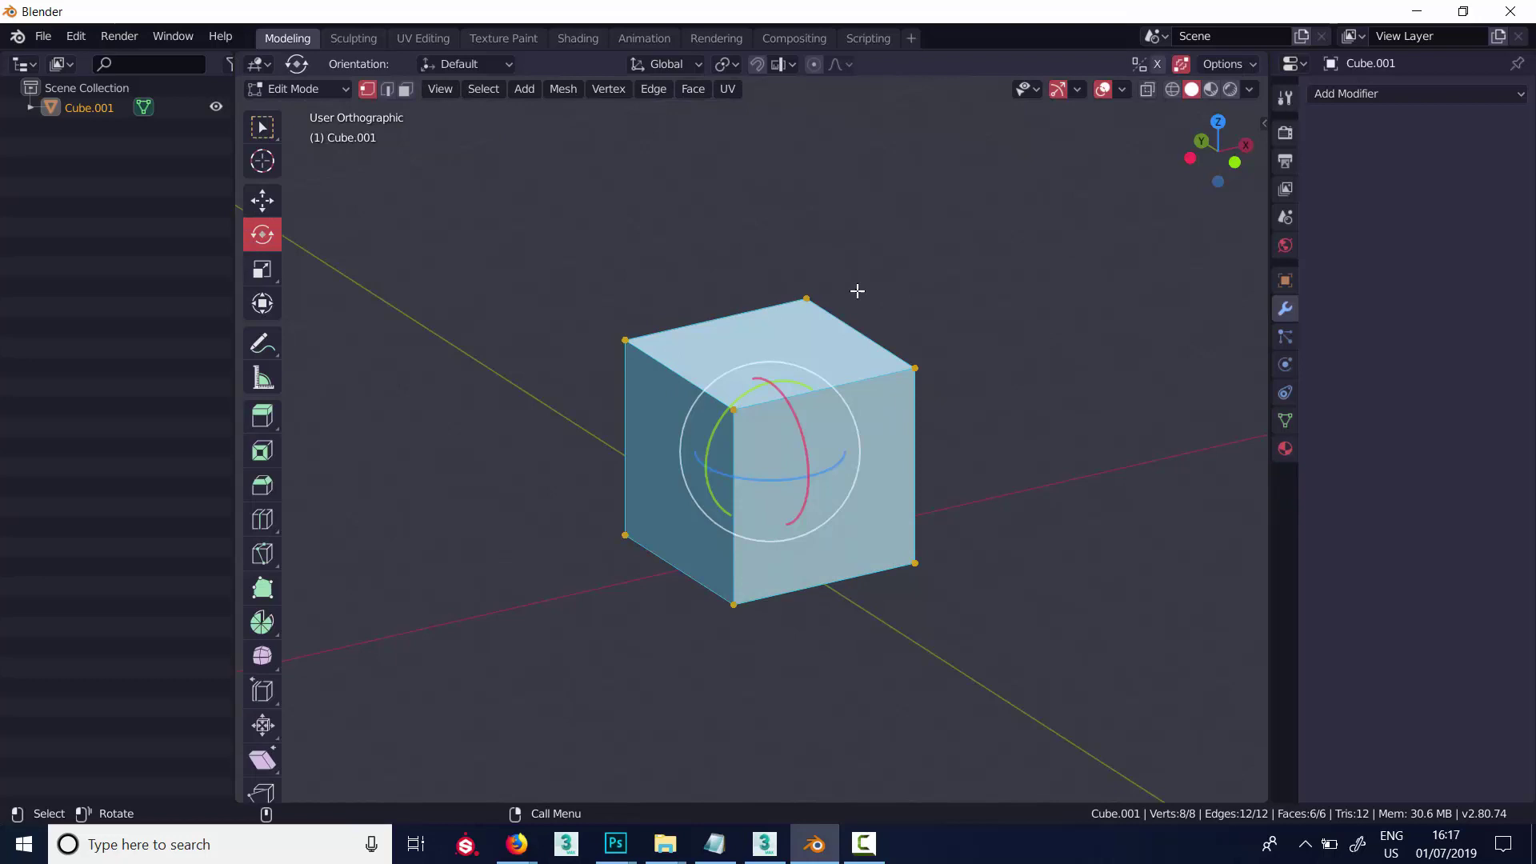
{"action": "left_click_drag", "start_coordinate": [857, 291], "coordinate": [875, 332]}
{"action": "left_click", "coordinate": [874, 331]}
{"action": "key", "text": "ctrl+z"}
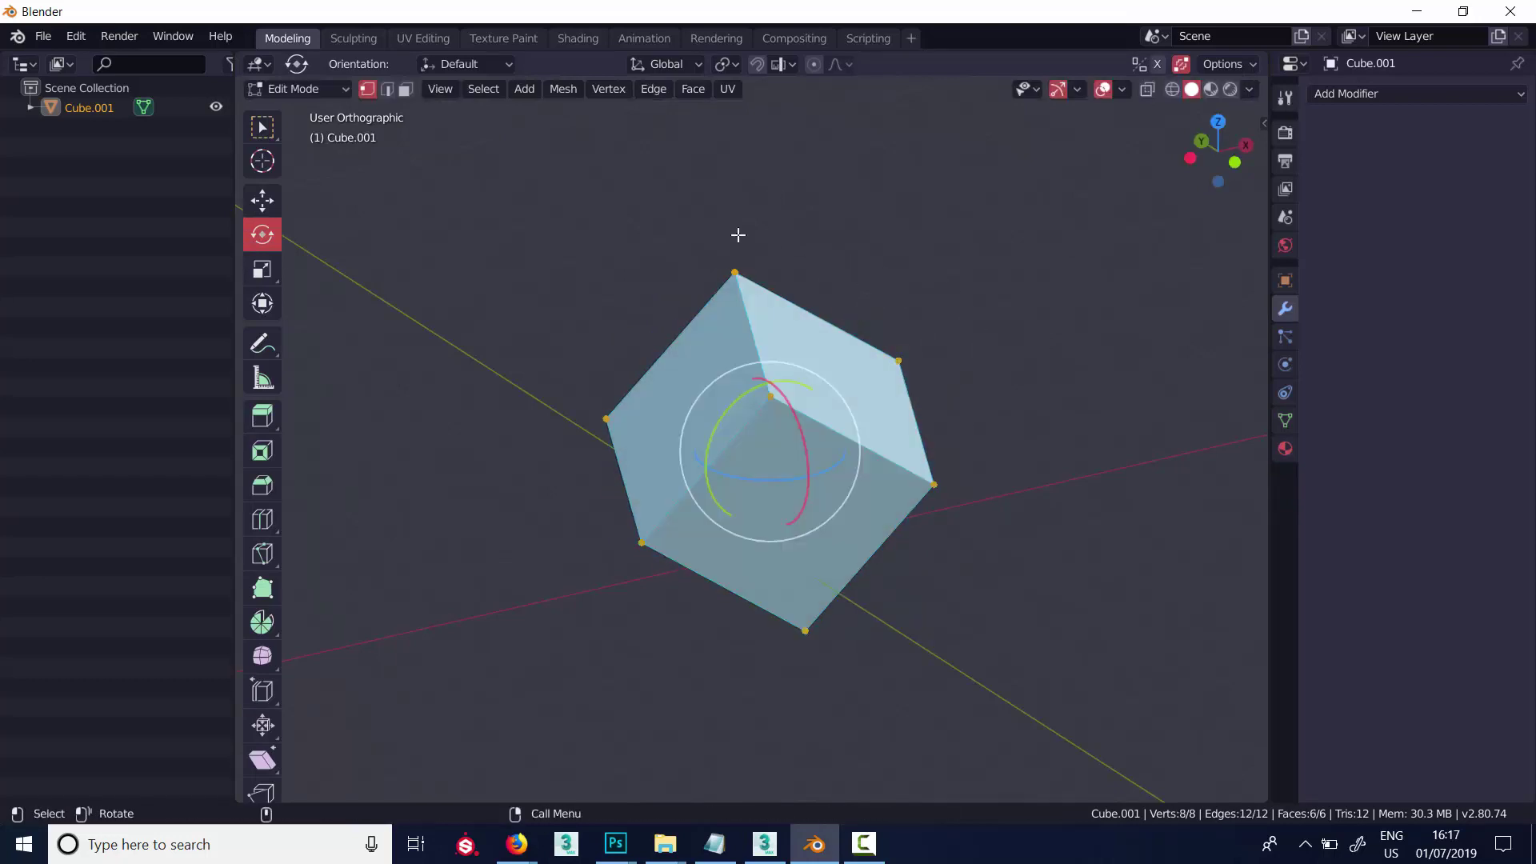
{"action": "key", "text": "ctrl+z"}
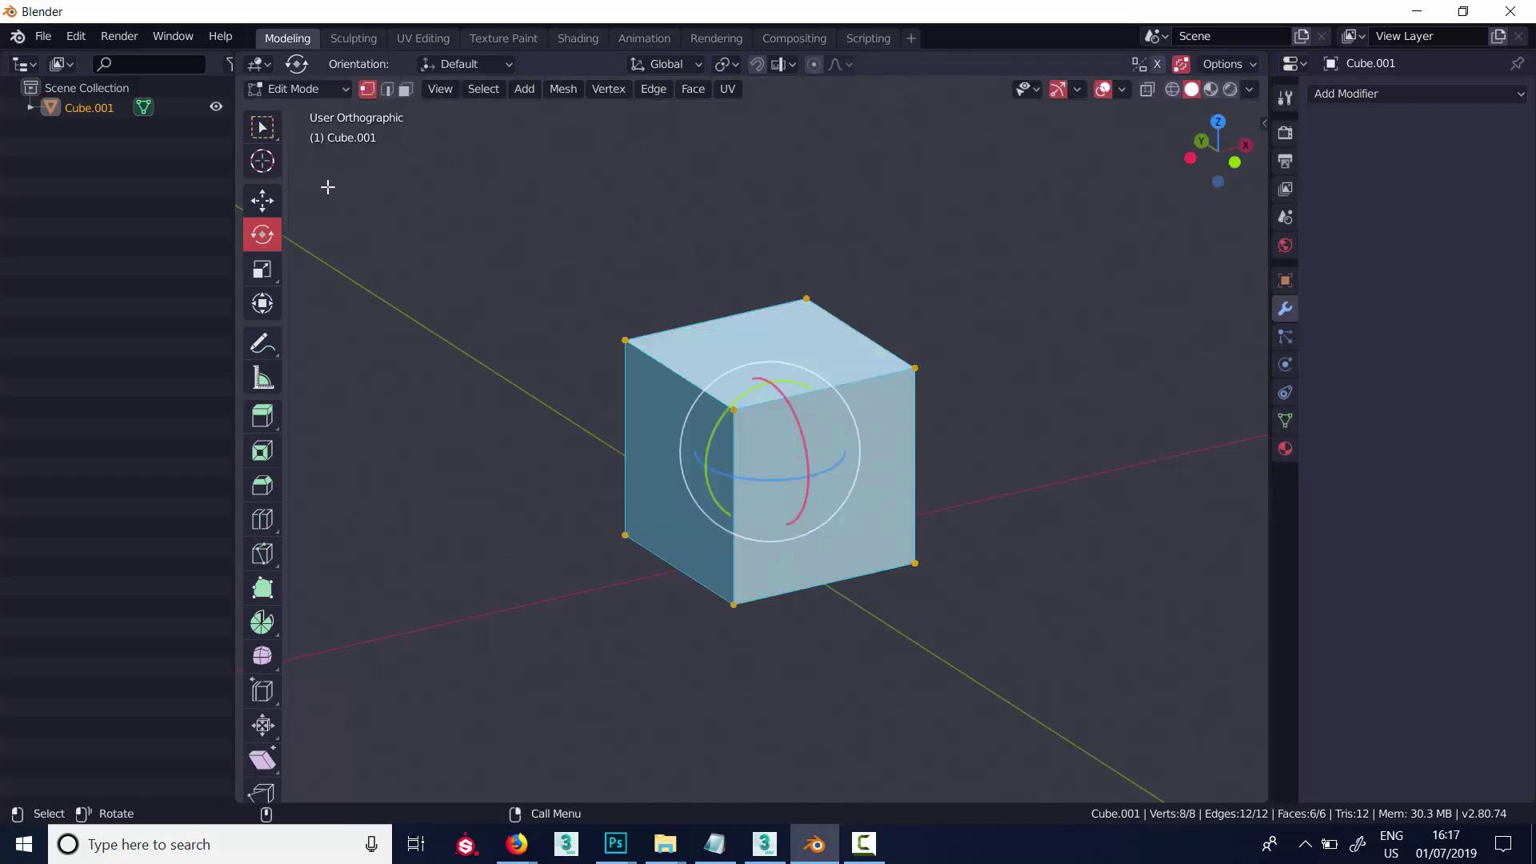
{"action": "left_click", "coordinate": [261, 127]}
{"action": "left_click_drag", "start_coordinate": [721, 225], "coordinate": [920, 336]}
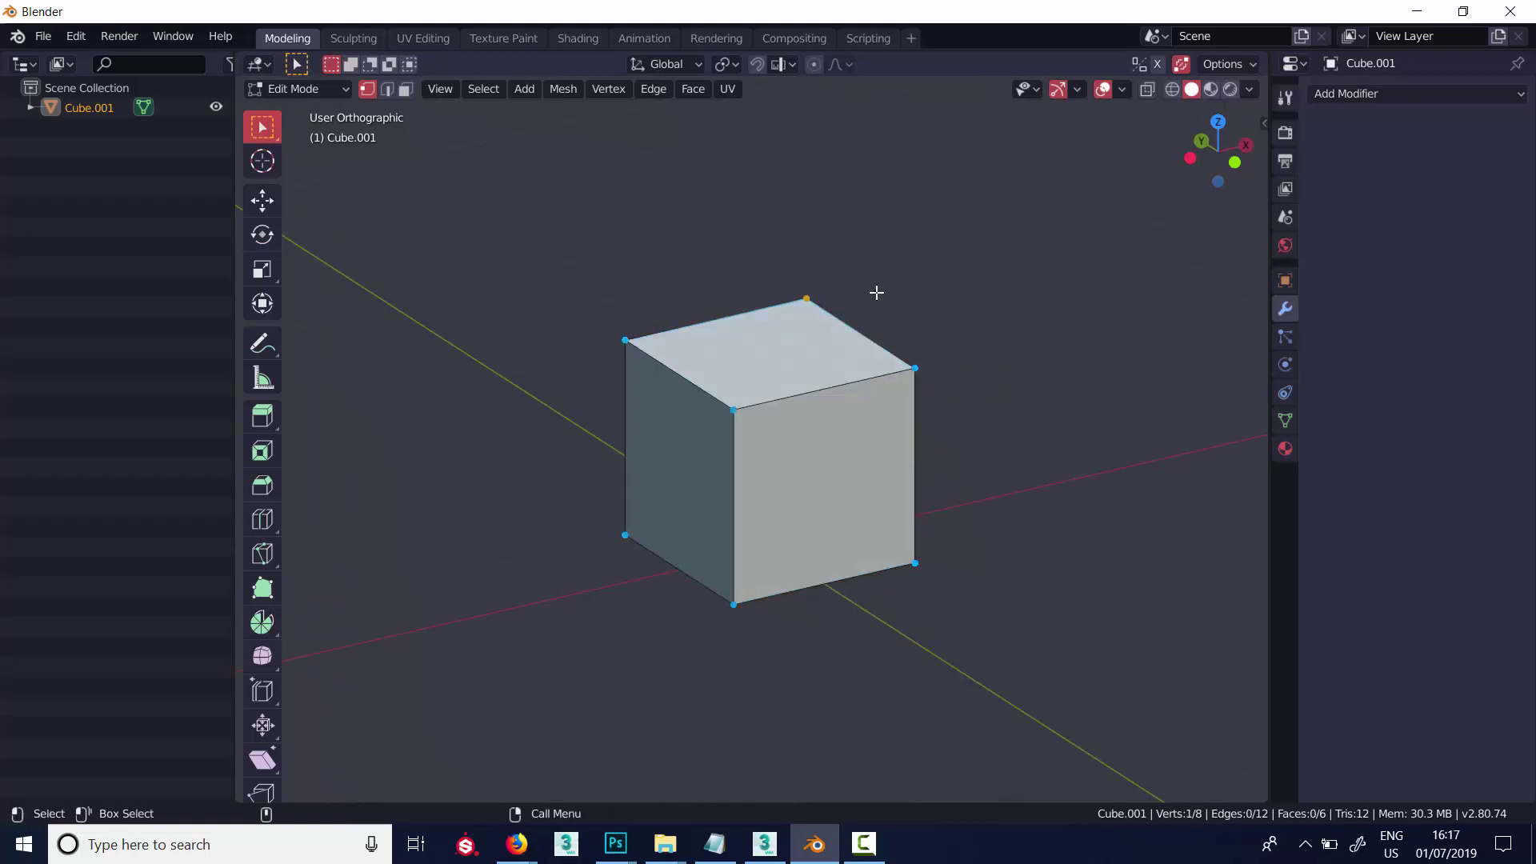
{"action": "left_click_drag", "start_coordinate": [780, 254], "coordinate": [1002, 429]}
{"action": "key", "text": "shift+space"}
{"action": "key", "text": "g"}
{"action": "key", "text": "shift+space"}
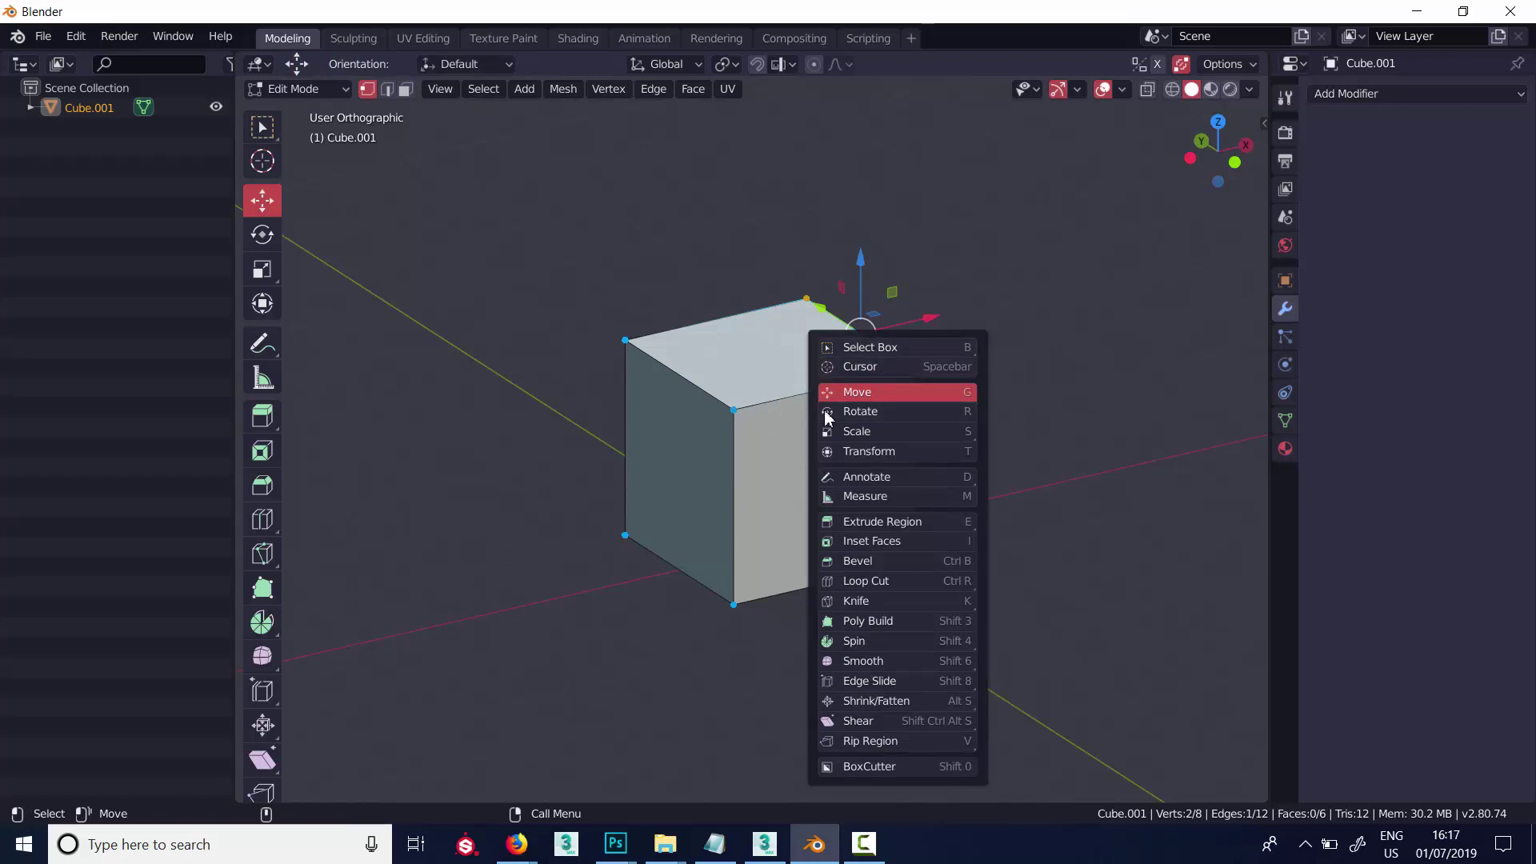
{"action": "key", "text": "Escape"}
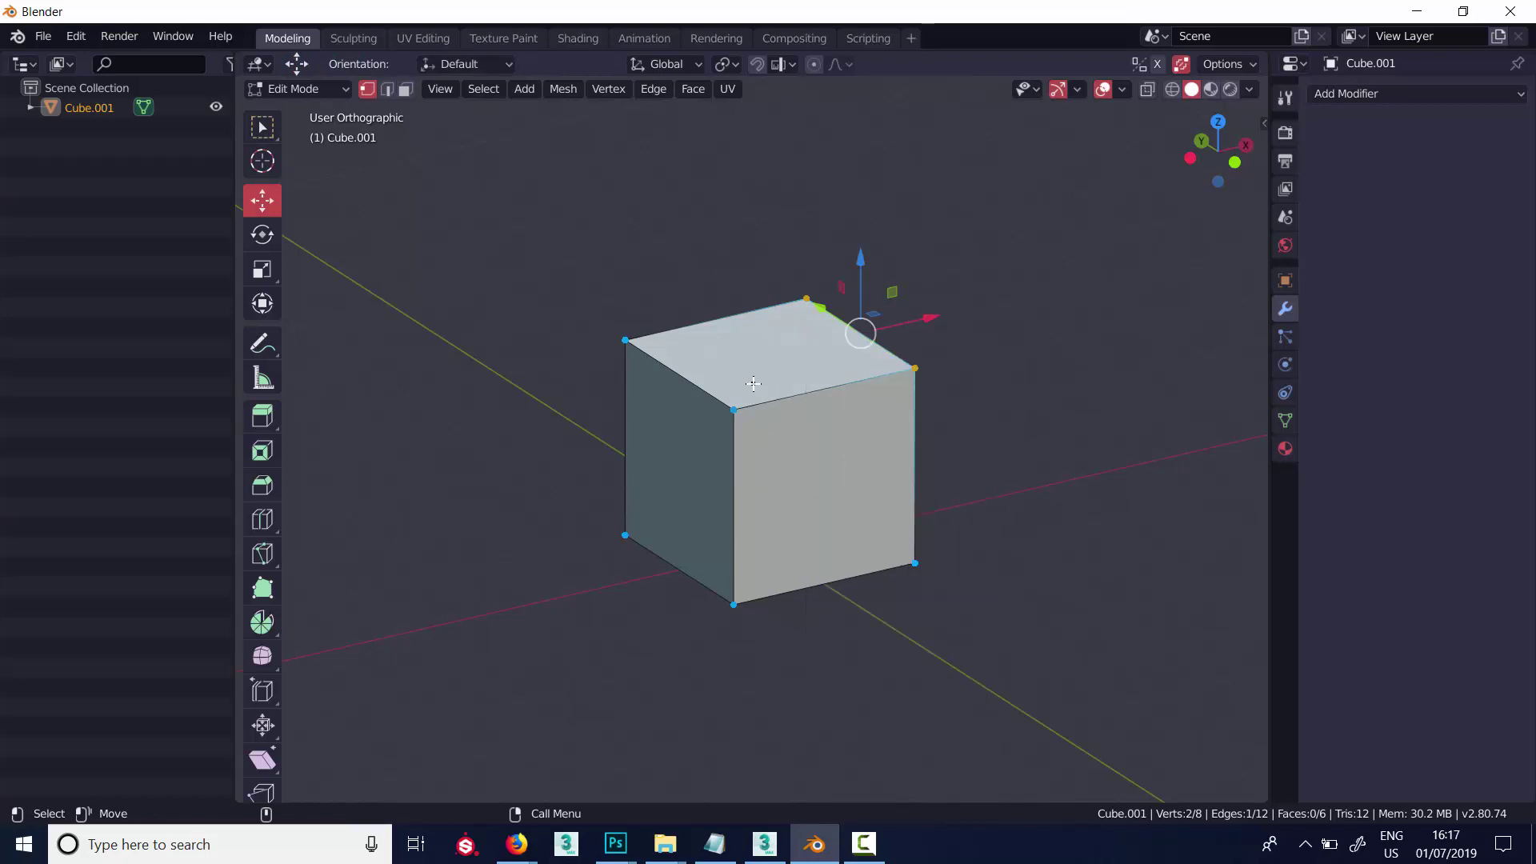
{"action": "left_click_drag", "start_coordinate": [926, 318], "coordinate": [1032, 292]}
{"action": "key", "text": "g"}
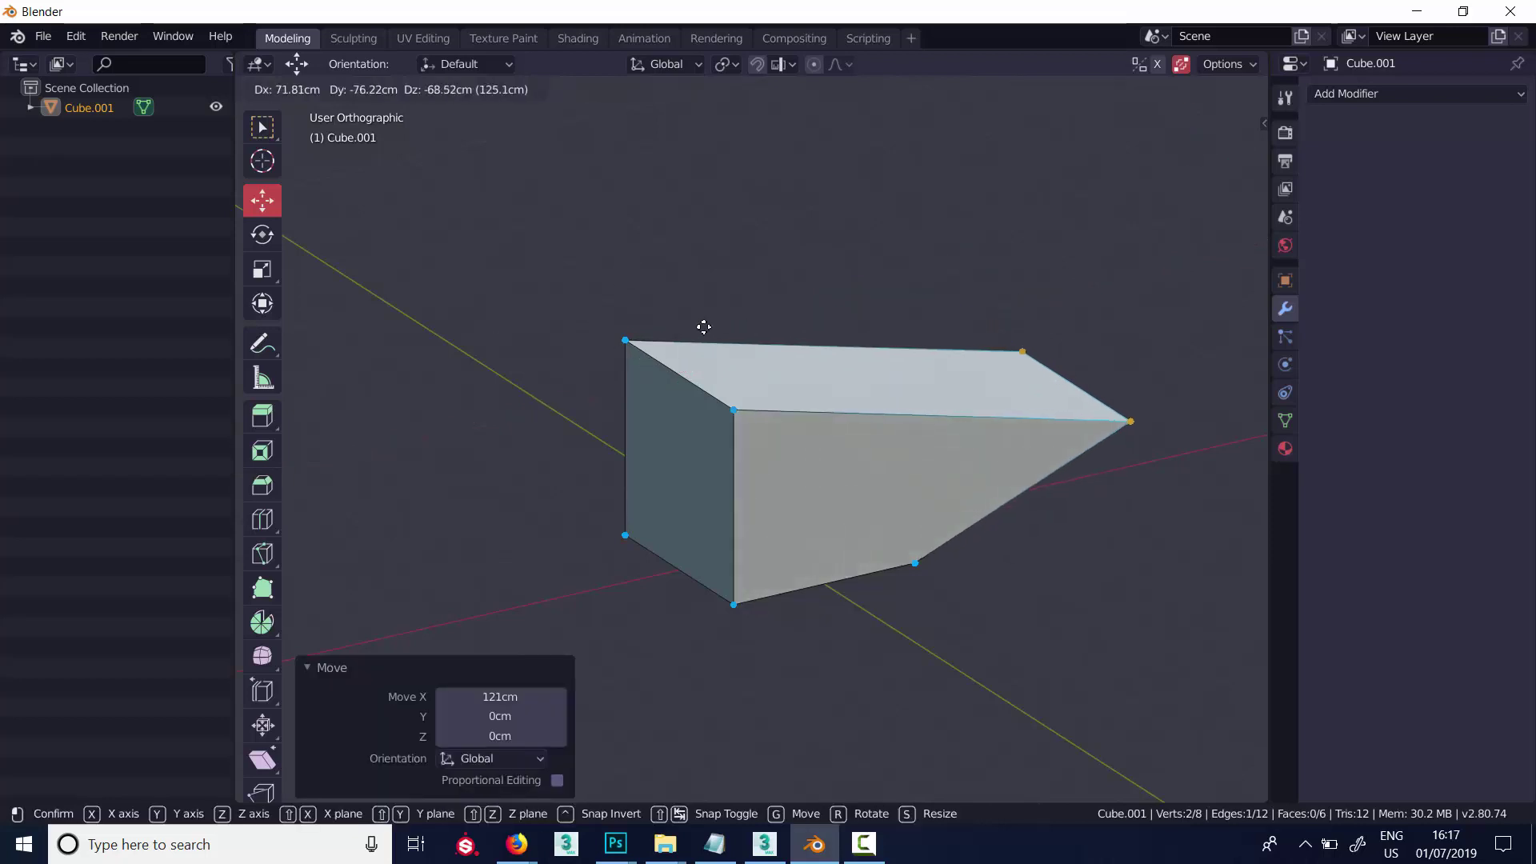
{"action": "left_click", "coordinate": [647, 264]}
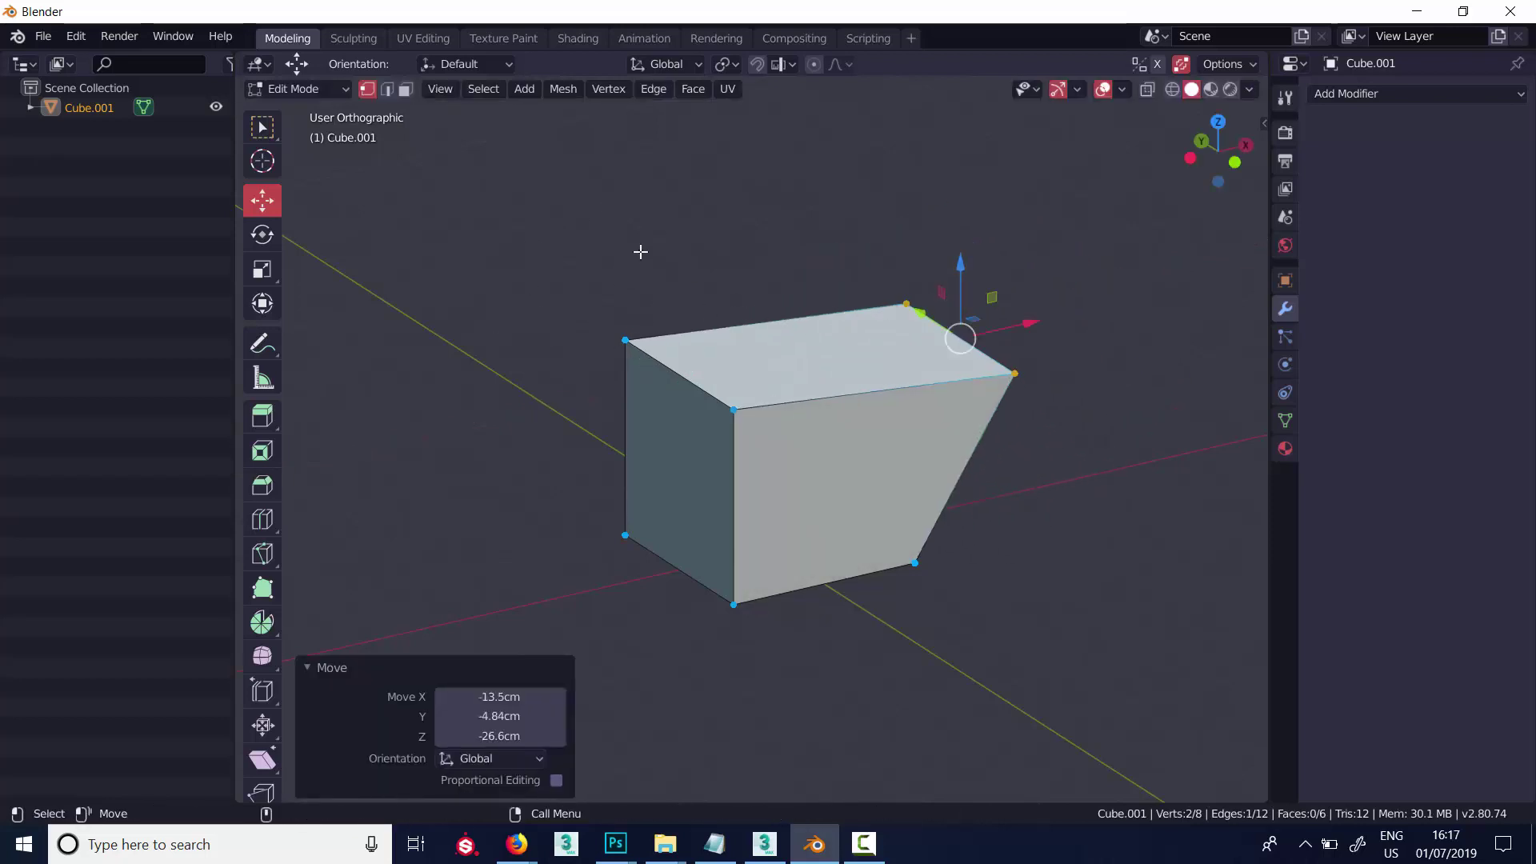
{"action": "key", "text": "ctrl+z"}
{"action": "key", "text": "shift+space"}
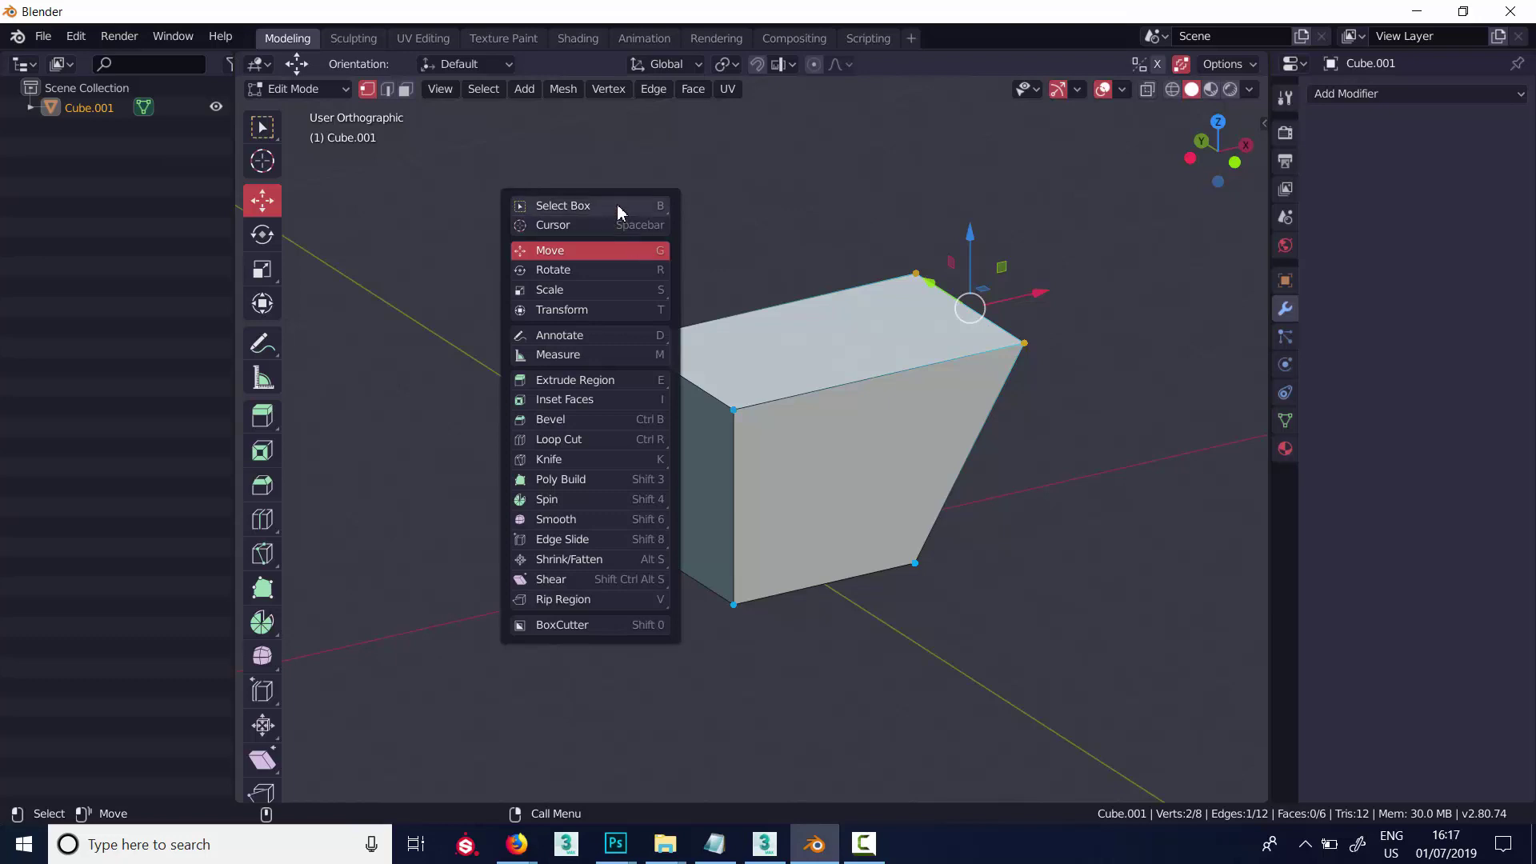
{"action": "left_click", "coordinate": [621, 210]}
{"action": "left_click_drag", "start_coordinate": [589, 285], "coordinate": [803, 445]}
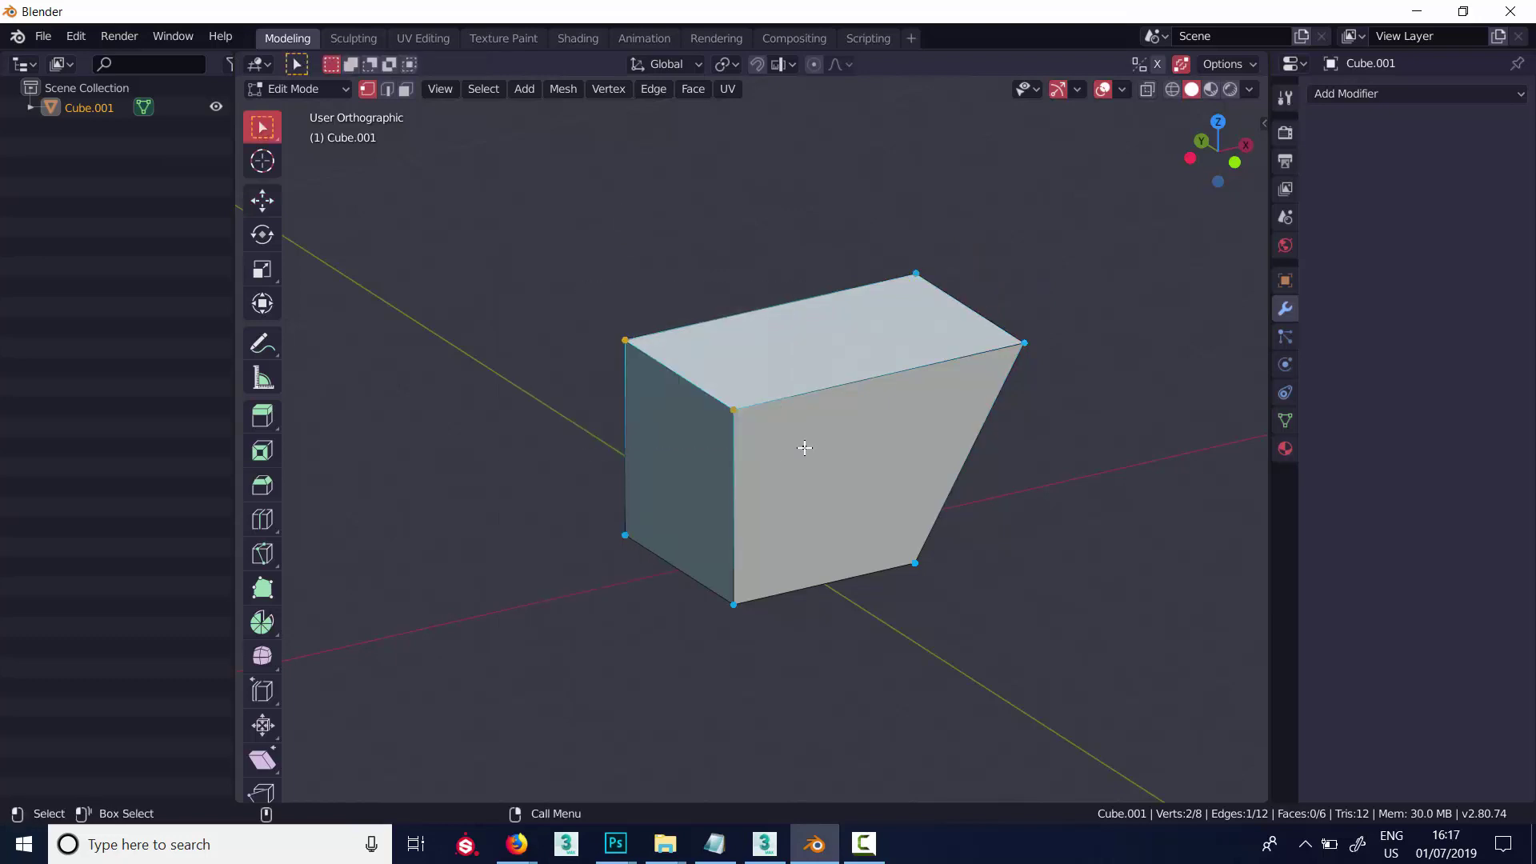
{"action": "key", "text": "shift+space"}
{"action": "left_click", "coordinate": [788, 458]}
{"action": "key", "text": "shift+space"}
{"action": "key", "text": "t"}
{"action": "key", "text": "shift+space"}
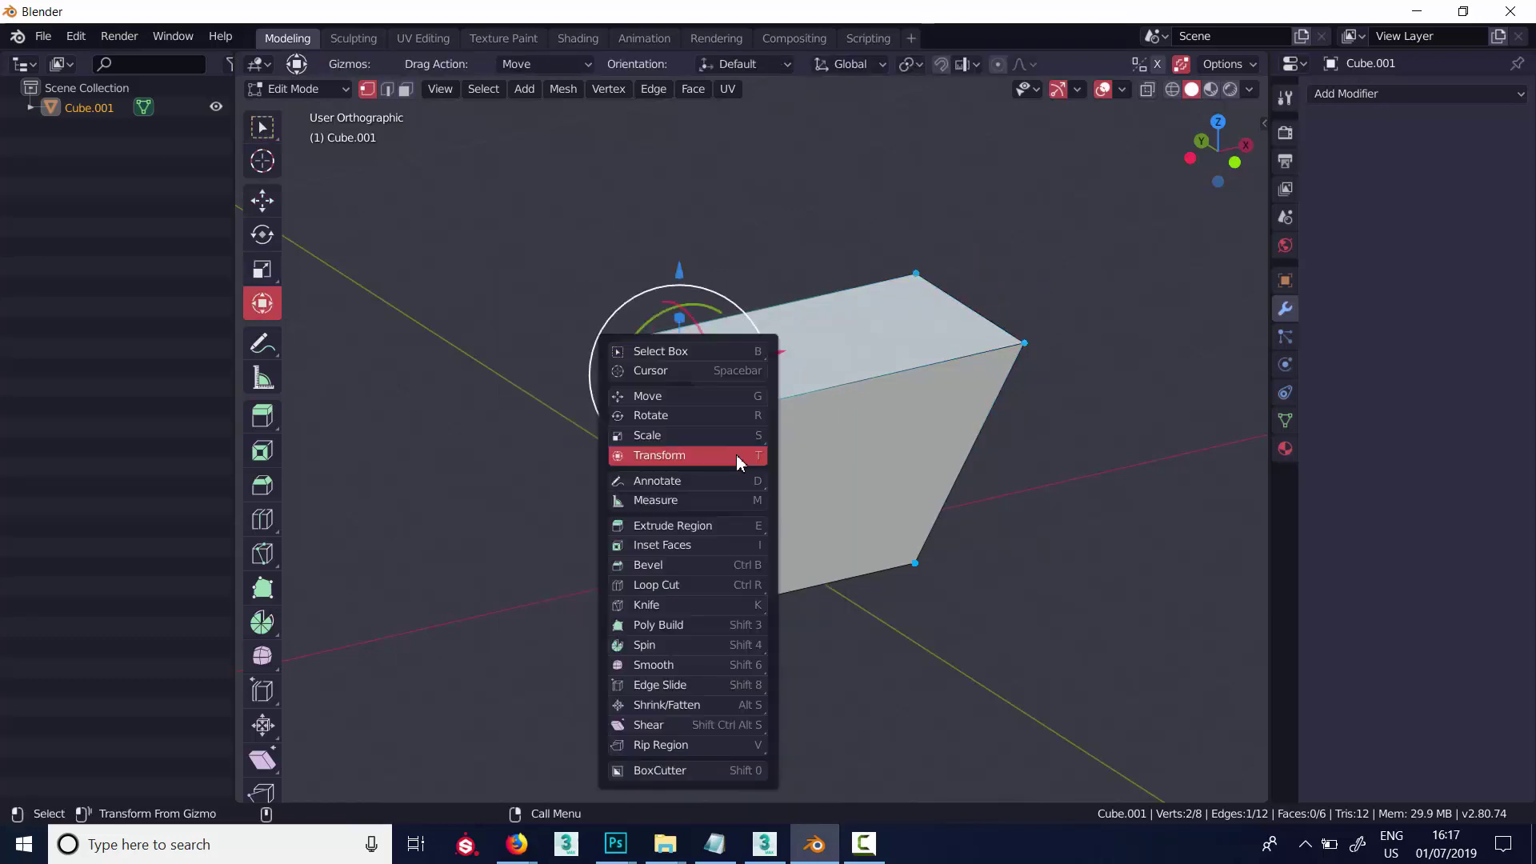
{"action": "left_click", "coordinate": [694, 401]}
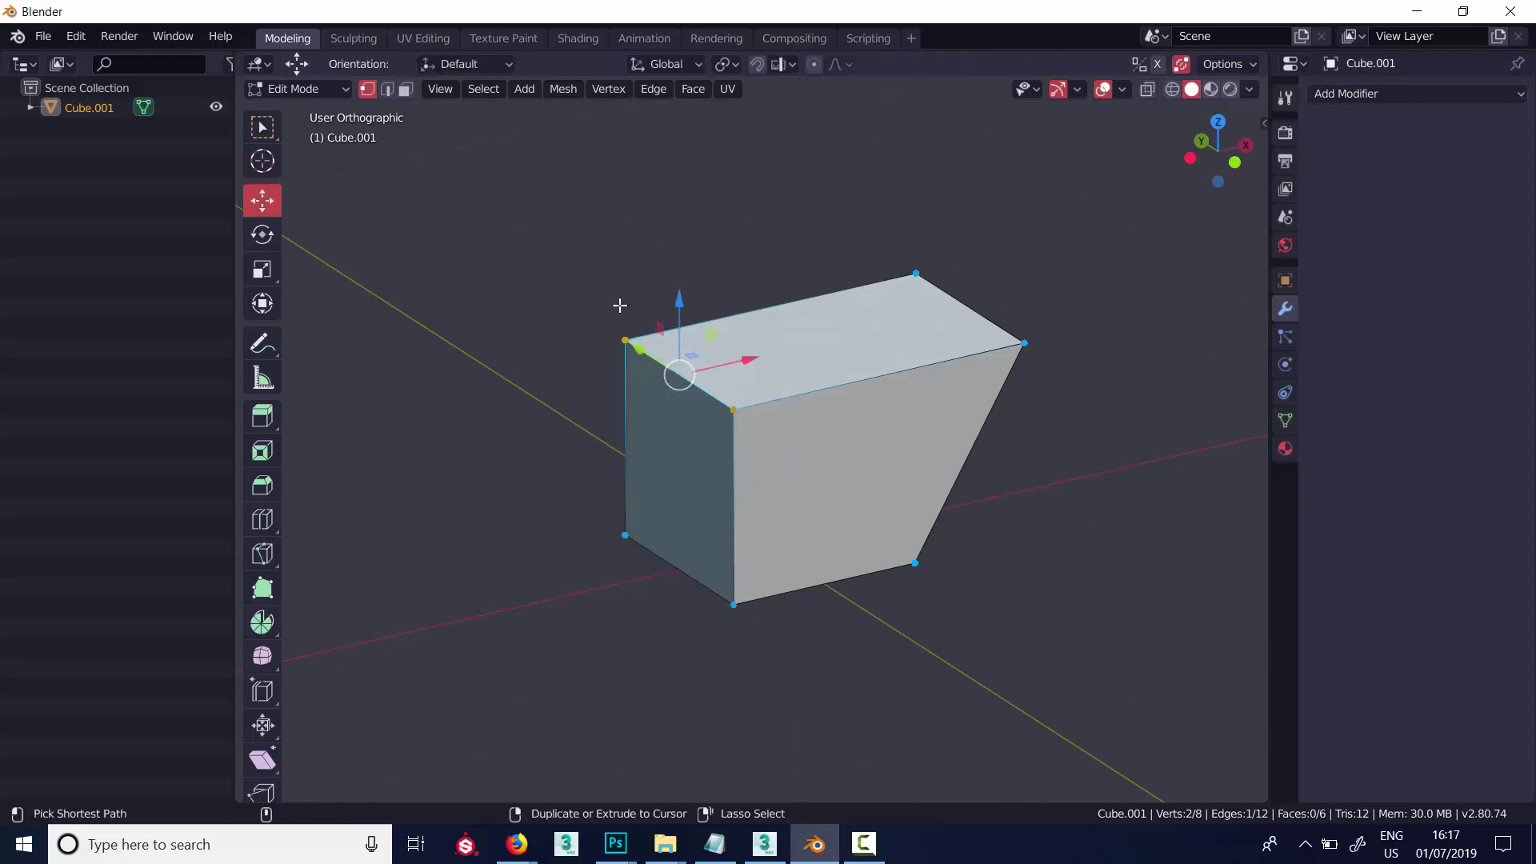
{"action": "key", "text": "ctrl+z"}
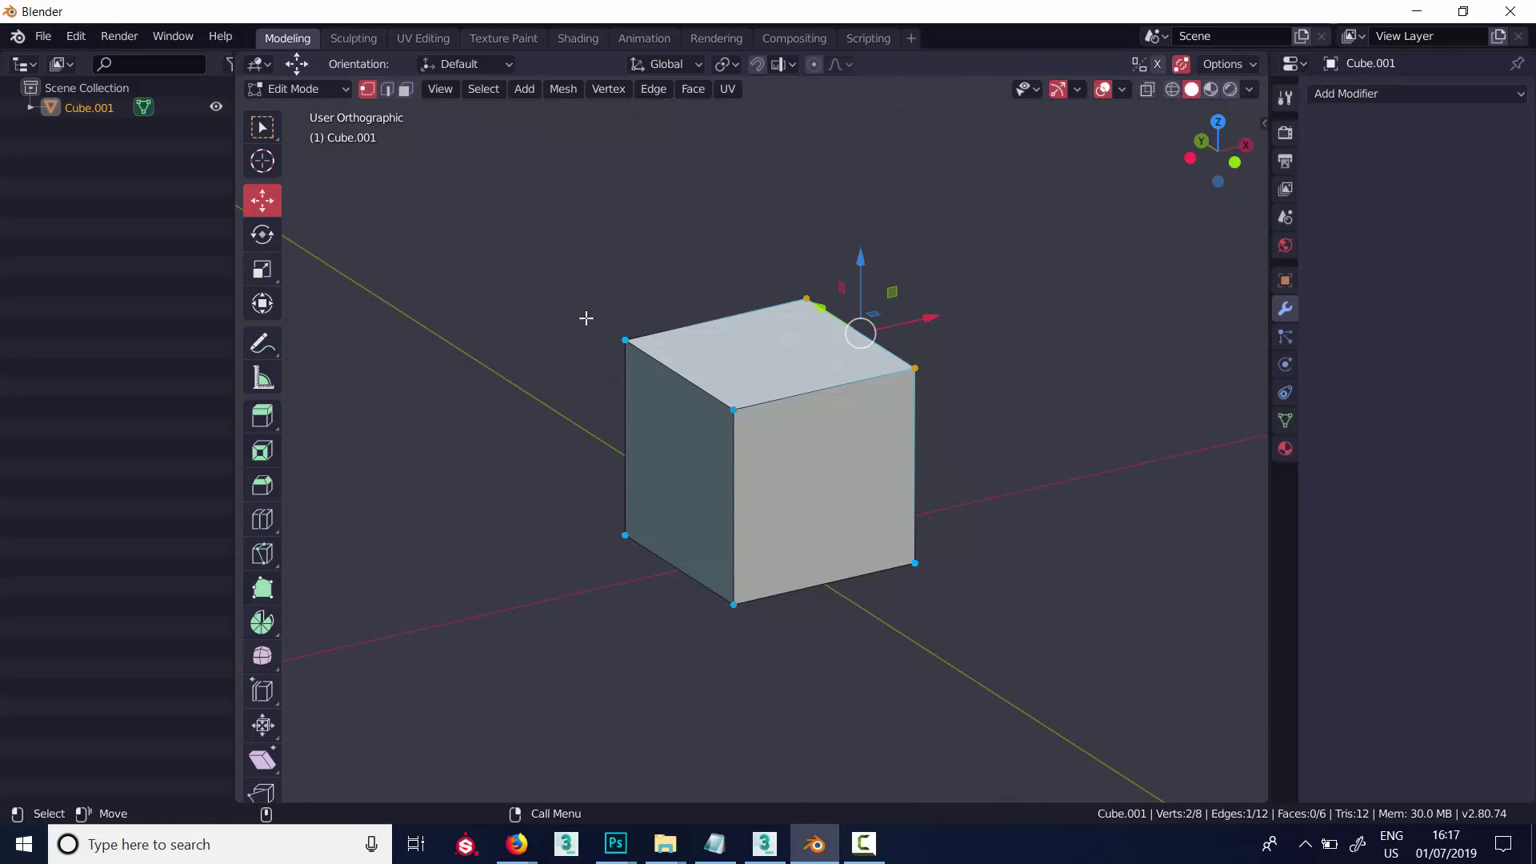
{"action": "left_click", "coordinate": [641, 290]}
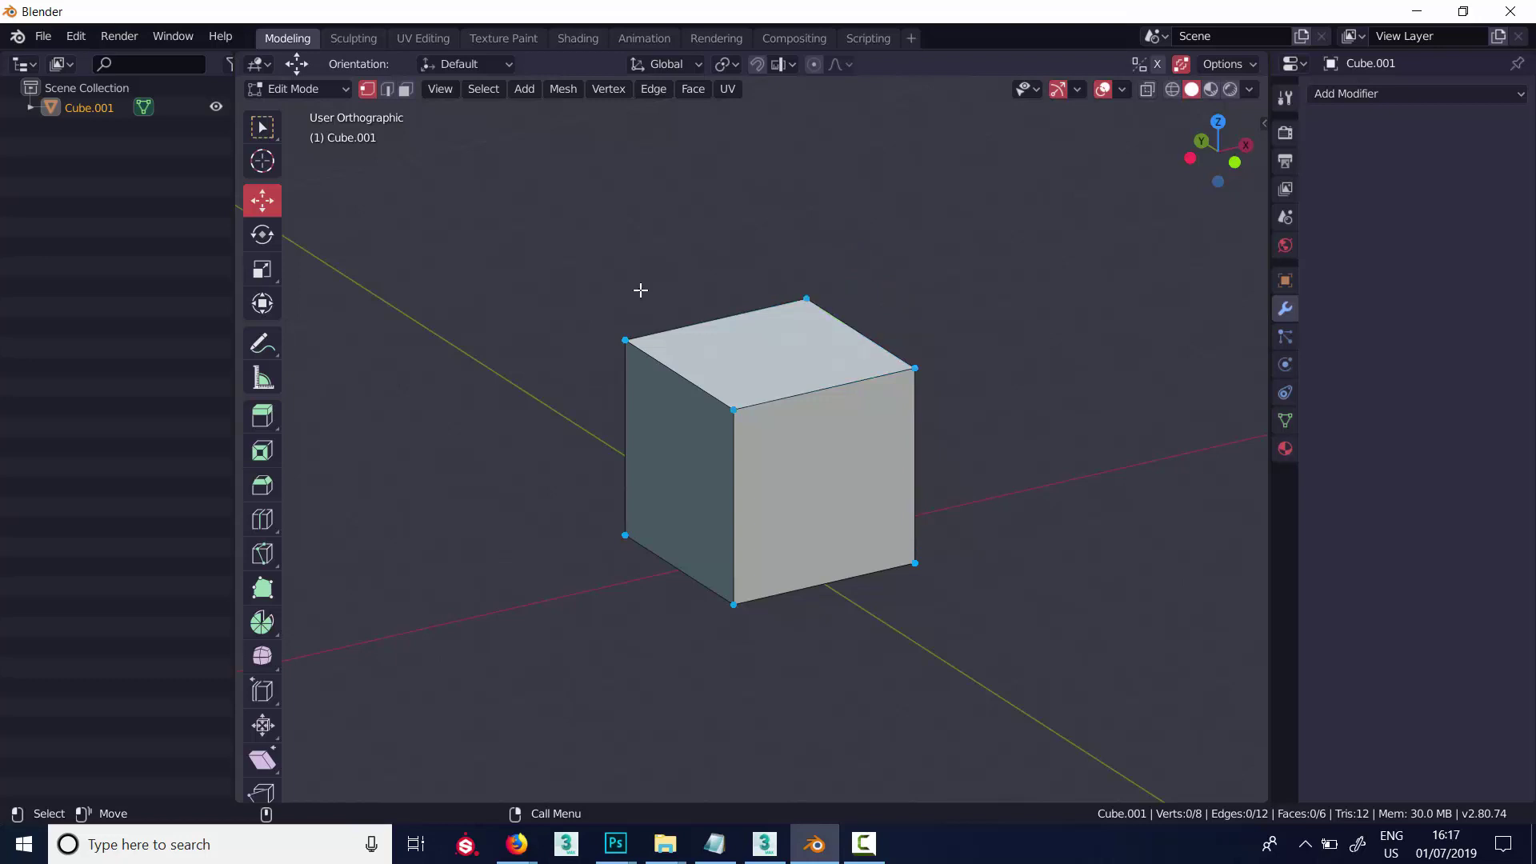
{"action": "key", "text": "Tab"}
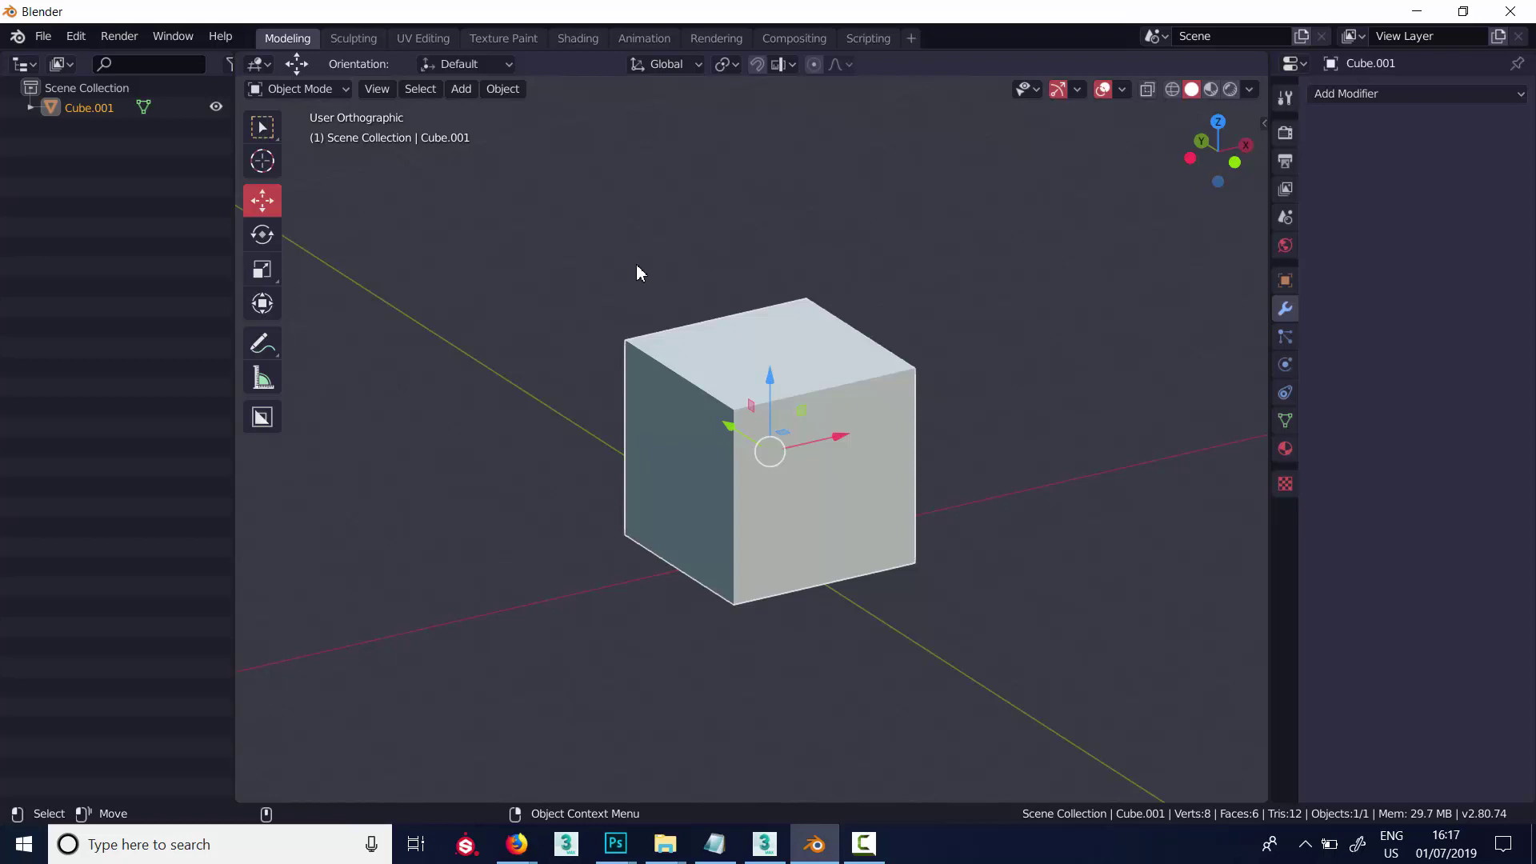
In Preferences > Keymap, expand 3D View > Object Mode > Select Box and copy view3d.select_box
{"action": "left_click", "coordinate": [77, 37]}
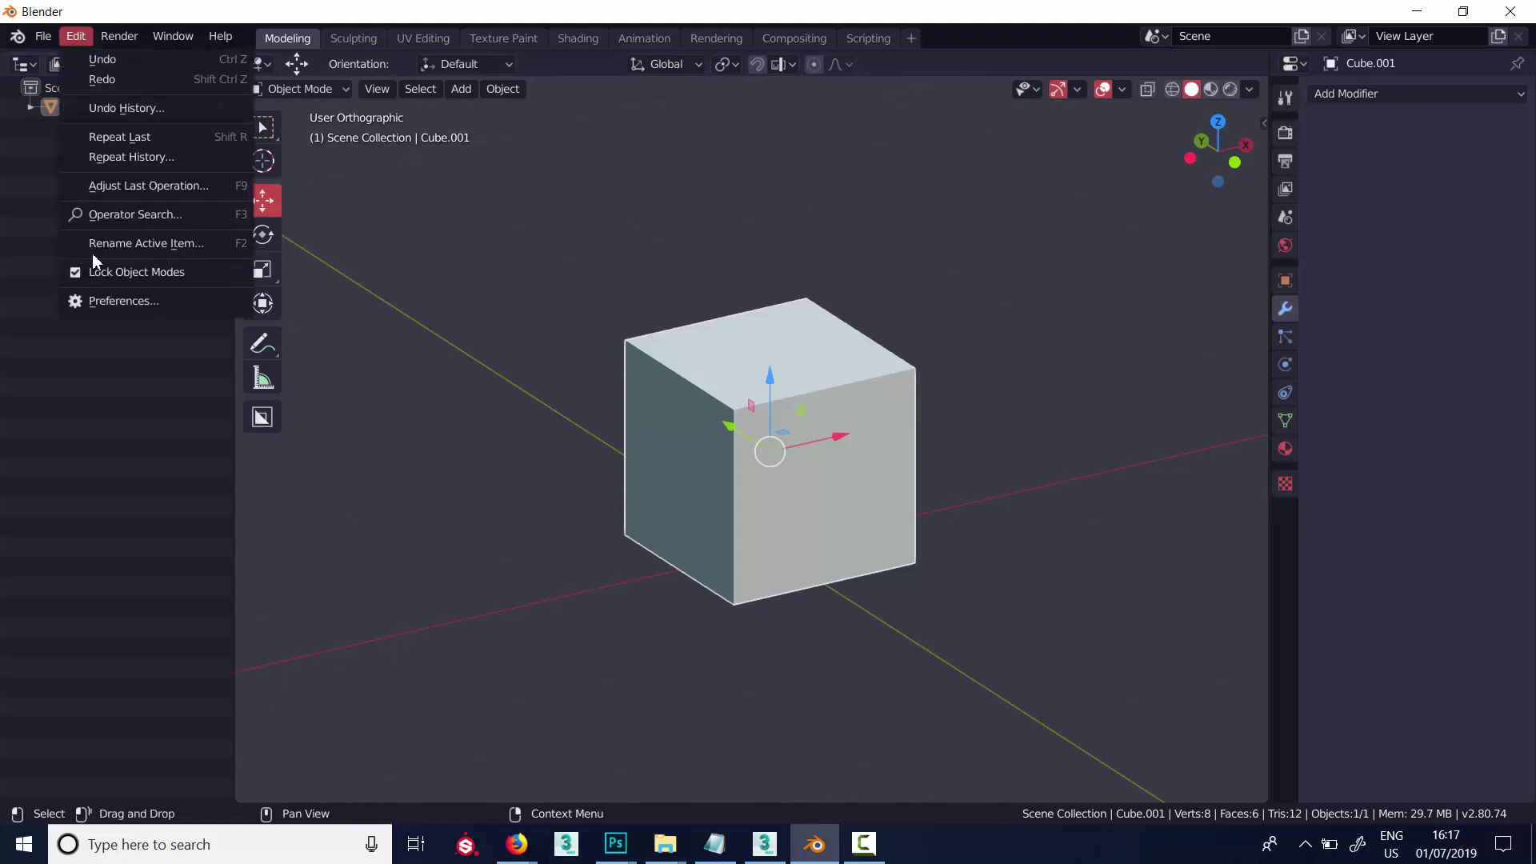
{"action": "left_click", "coordinate": [122, 300]}
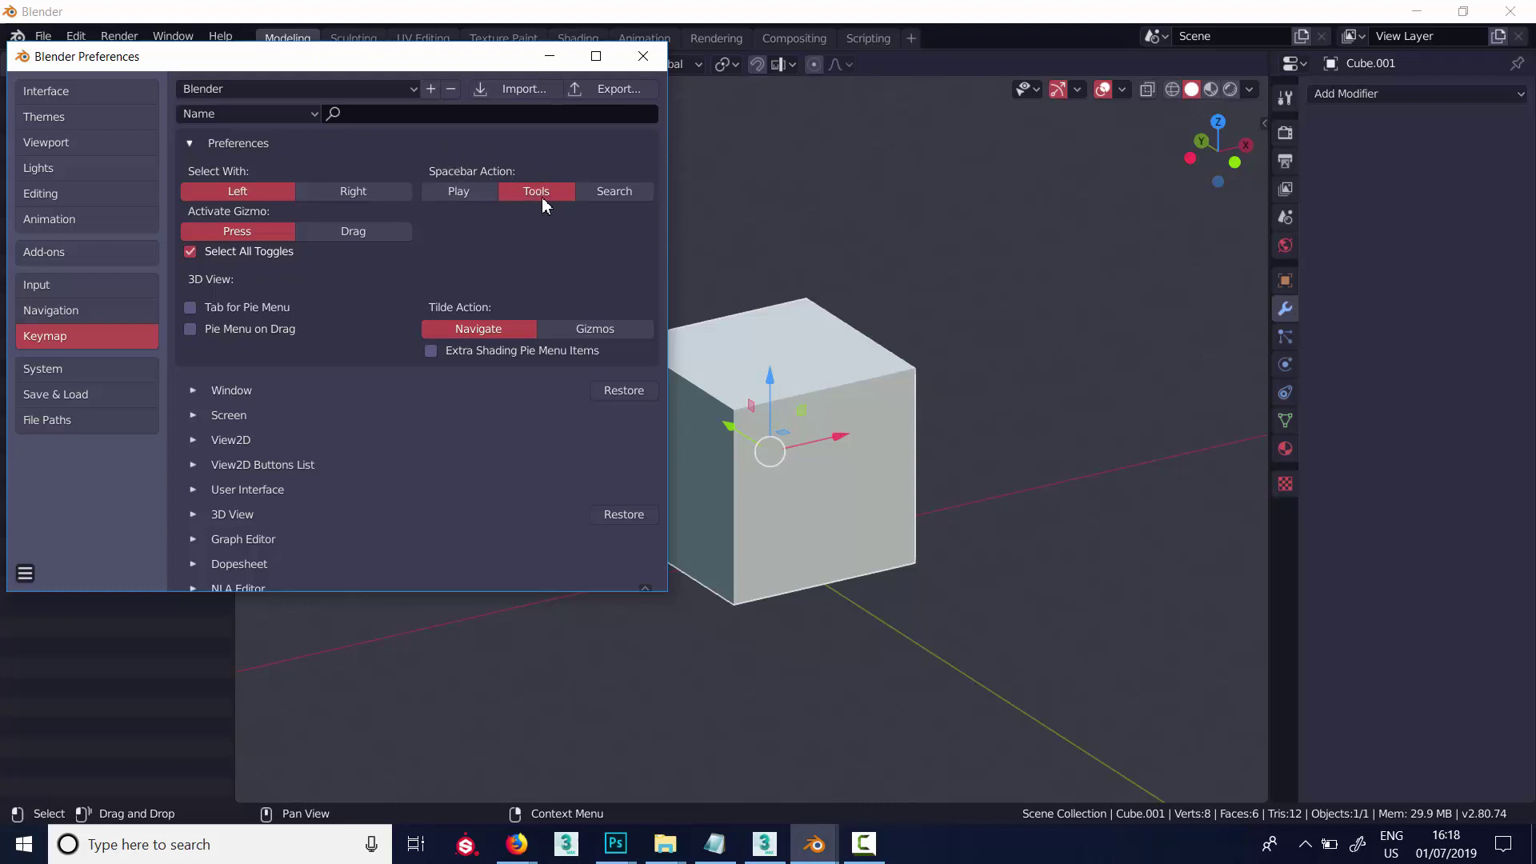
{"action": "scroll", "coordinate": [372, 316], "scroll_direction": "down", "scroll_amount": 2}
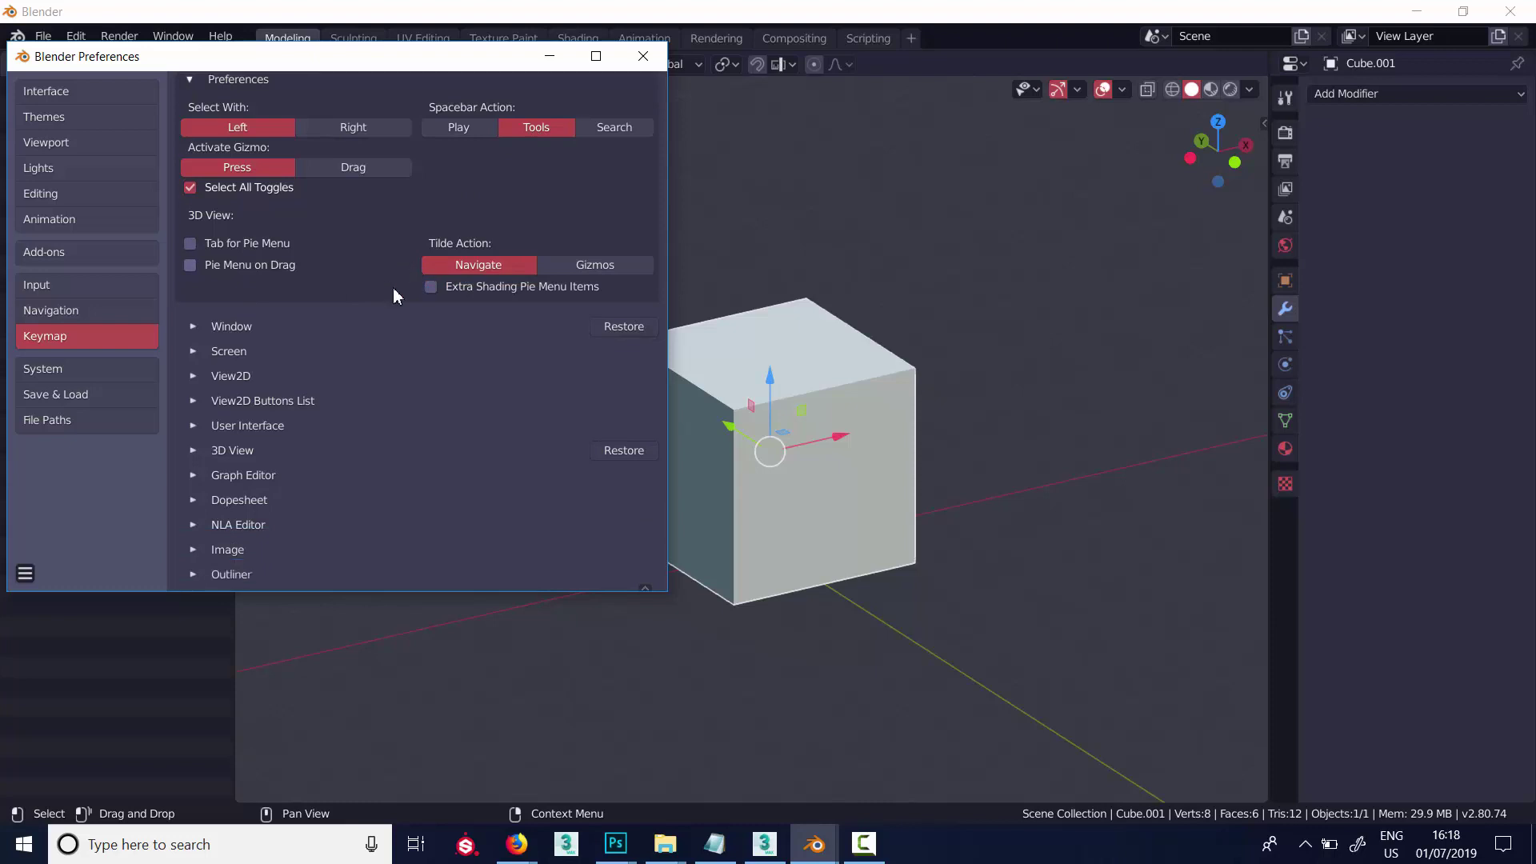
{"action": "left_click", "coordinate": [193, 452]}
{"action": "scroll", "coordinate": [452, 375], "scroll_direction": "down", "scroll_amount": 5}
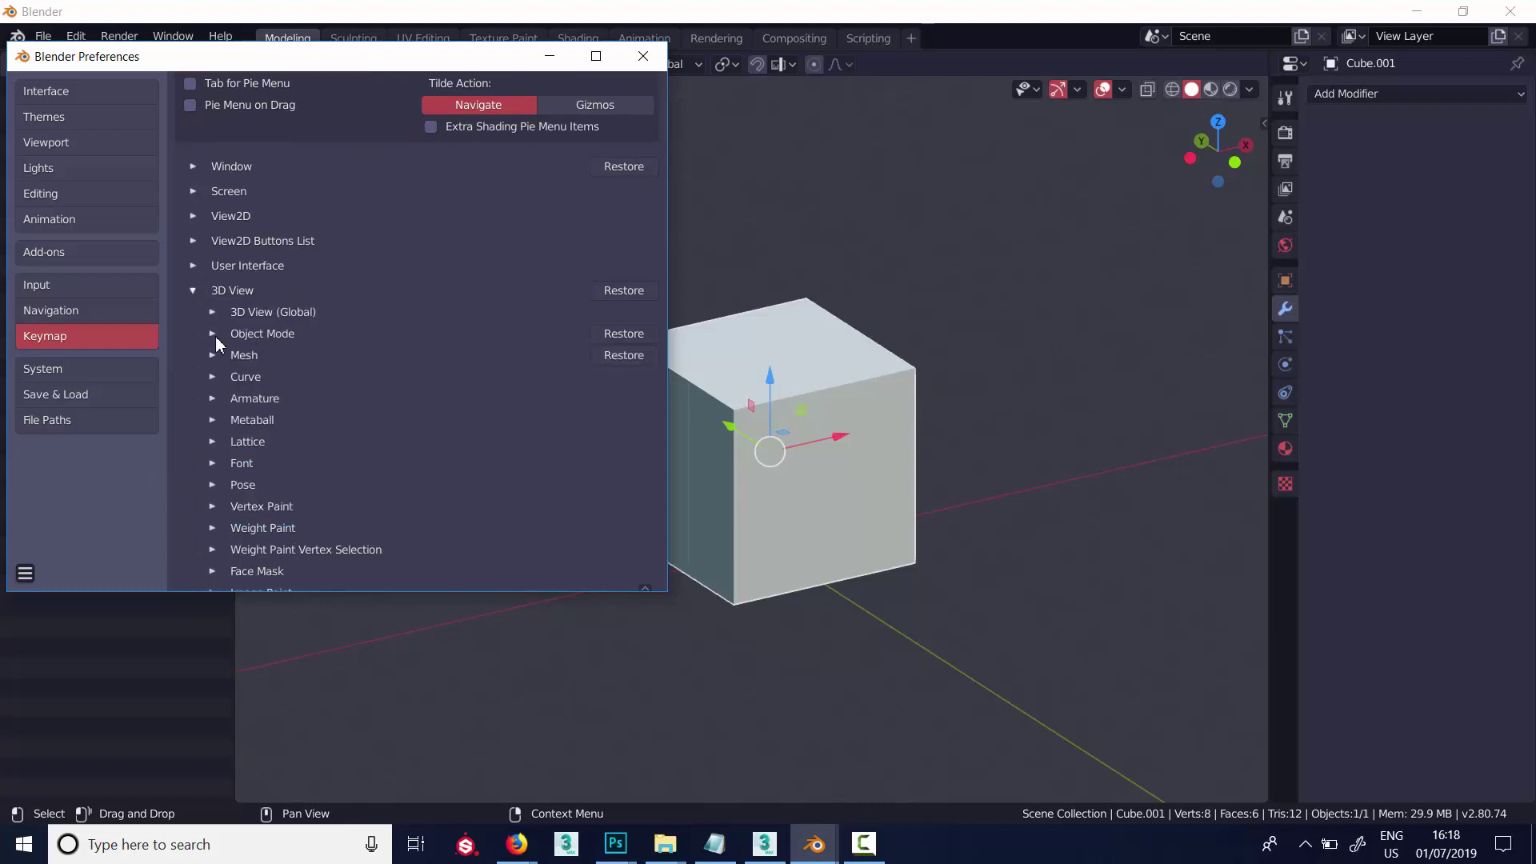
{"action": "left_click", "coordinate": [212, 334]}
{"action": "left_click", "coordinate": [243, 398]}
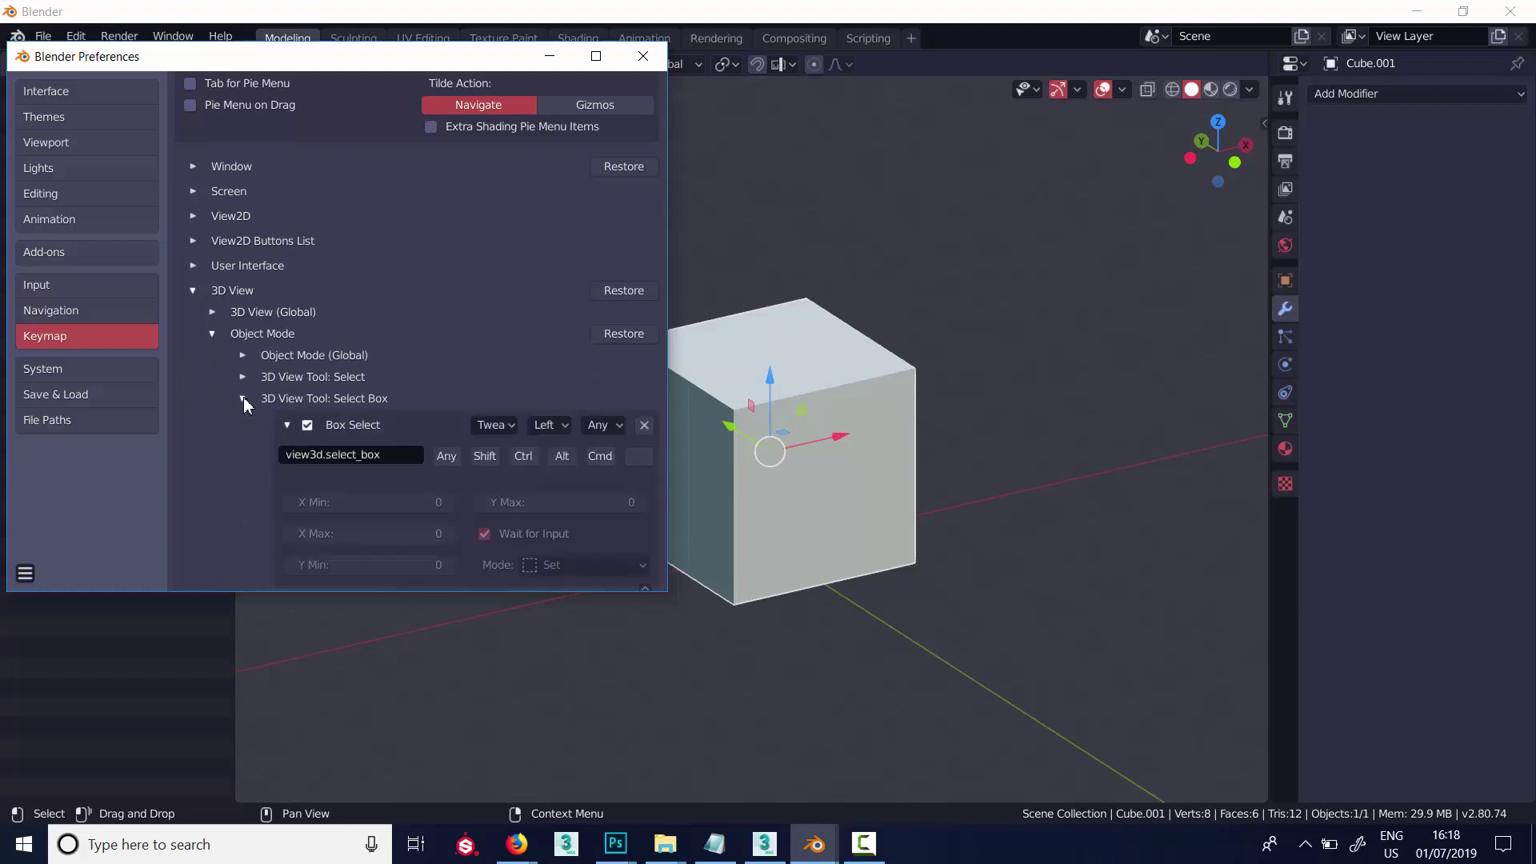
{"action": "scroll", "coordinate": [215, 449], "scroll_direction": "down", "scroll_amount": 1}
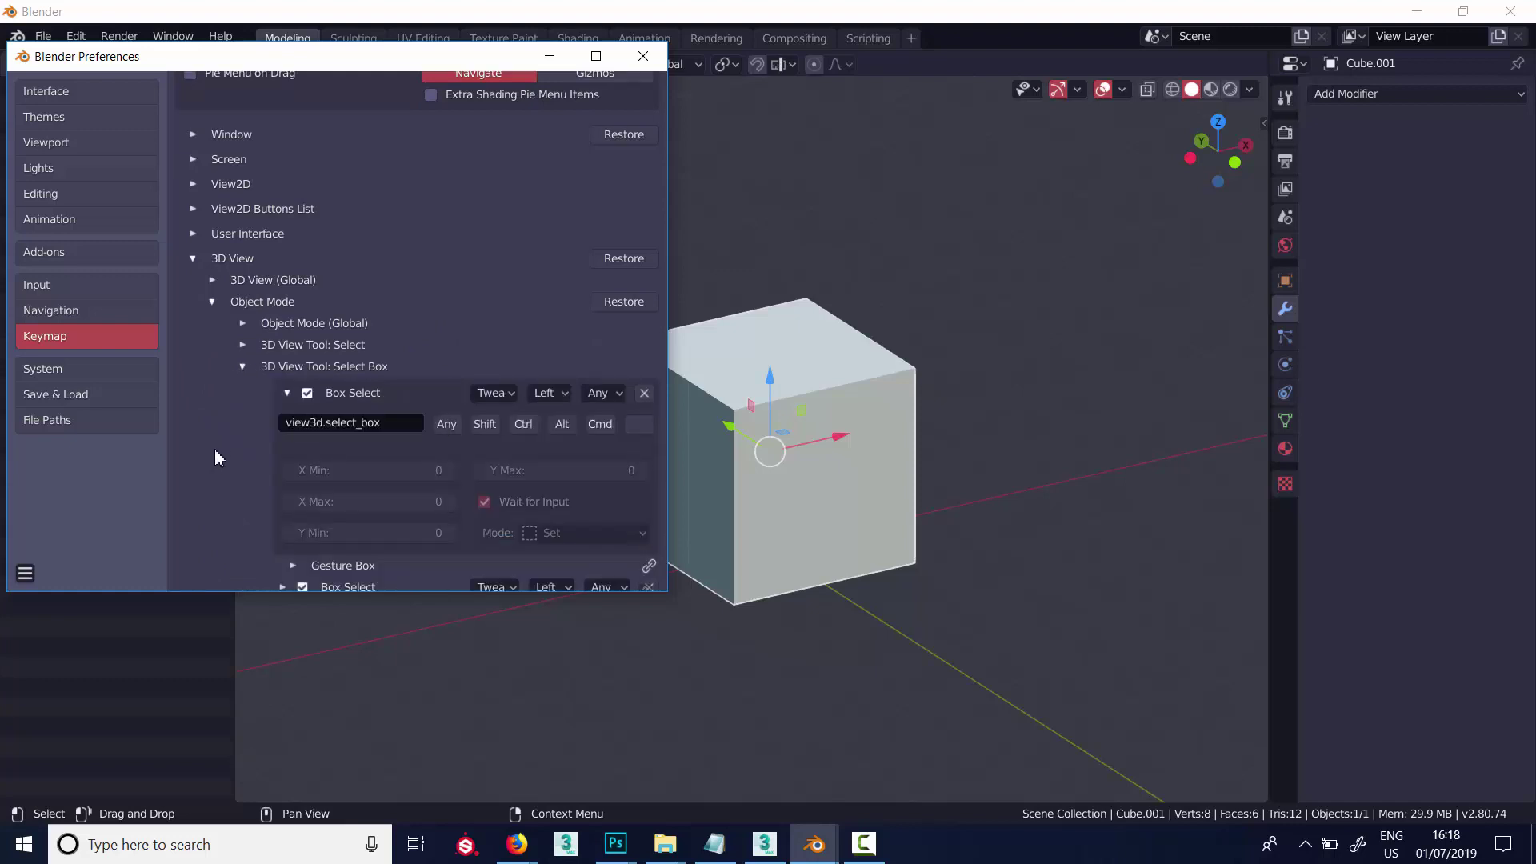
{"action": "left_click", "coordinate": [355, 423]}
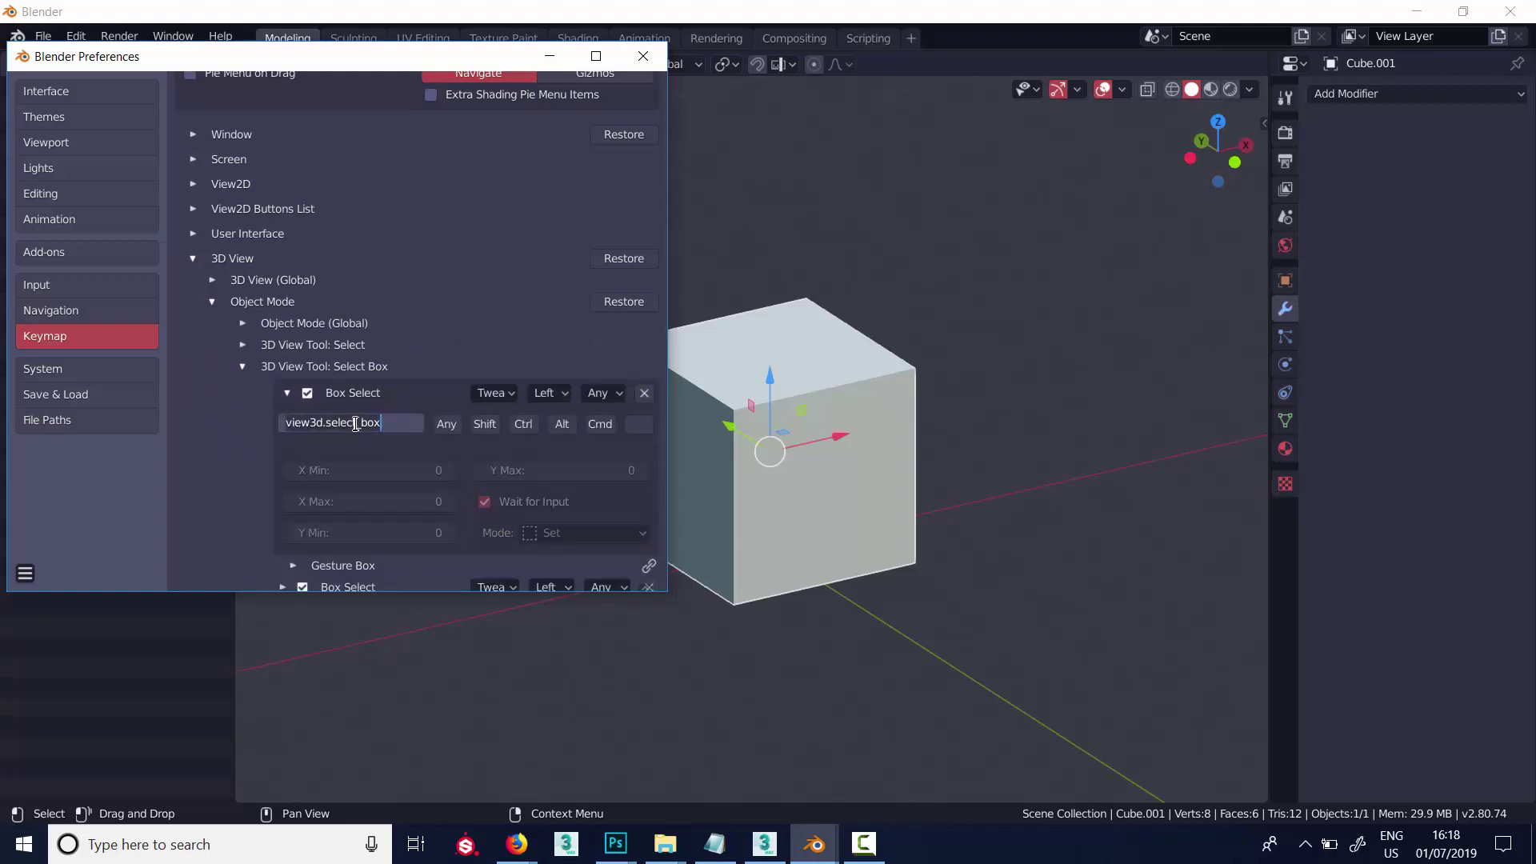
Set the Object Mode Move tool's left-drag operator to view3d.select_box
{"action": "left_click", "coordinate": [243, 367]}
{"action": "left_click", "coordinate": [244, 367]}
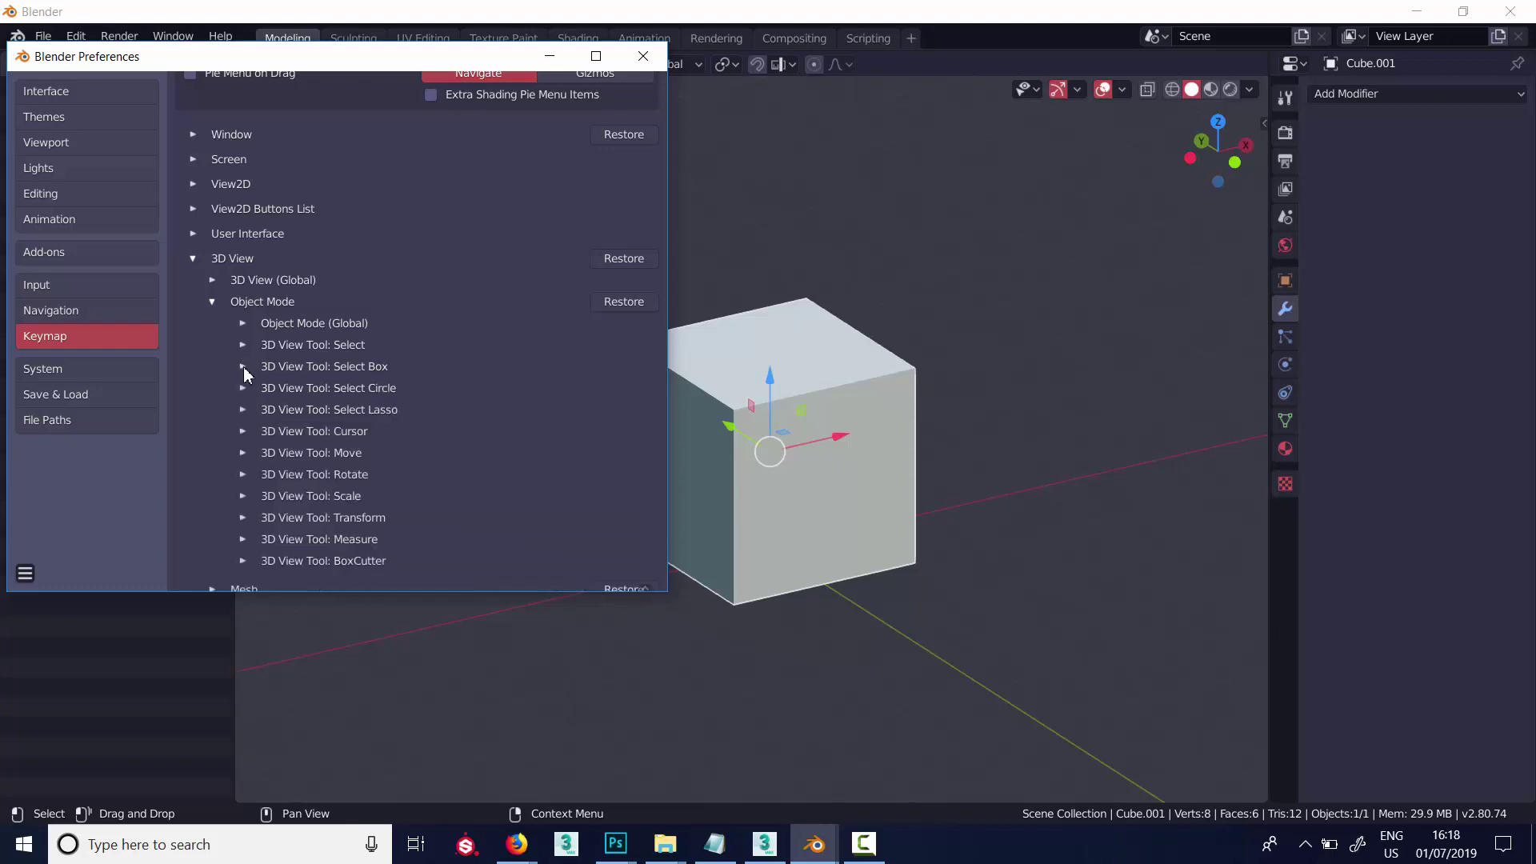
{"action": "left_click", "coordinate": [243, 453]}
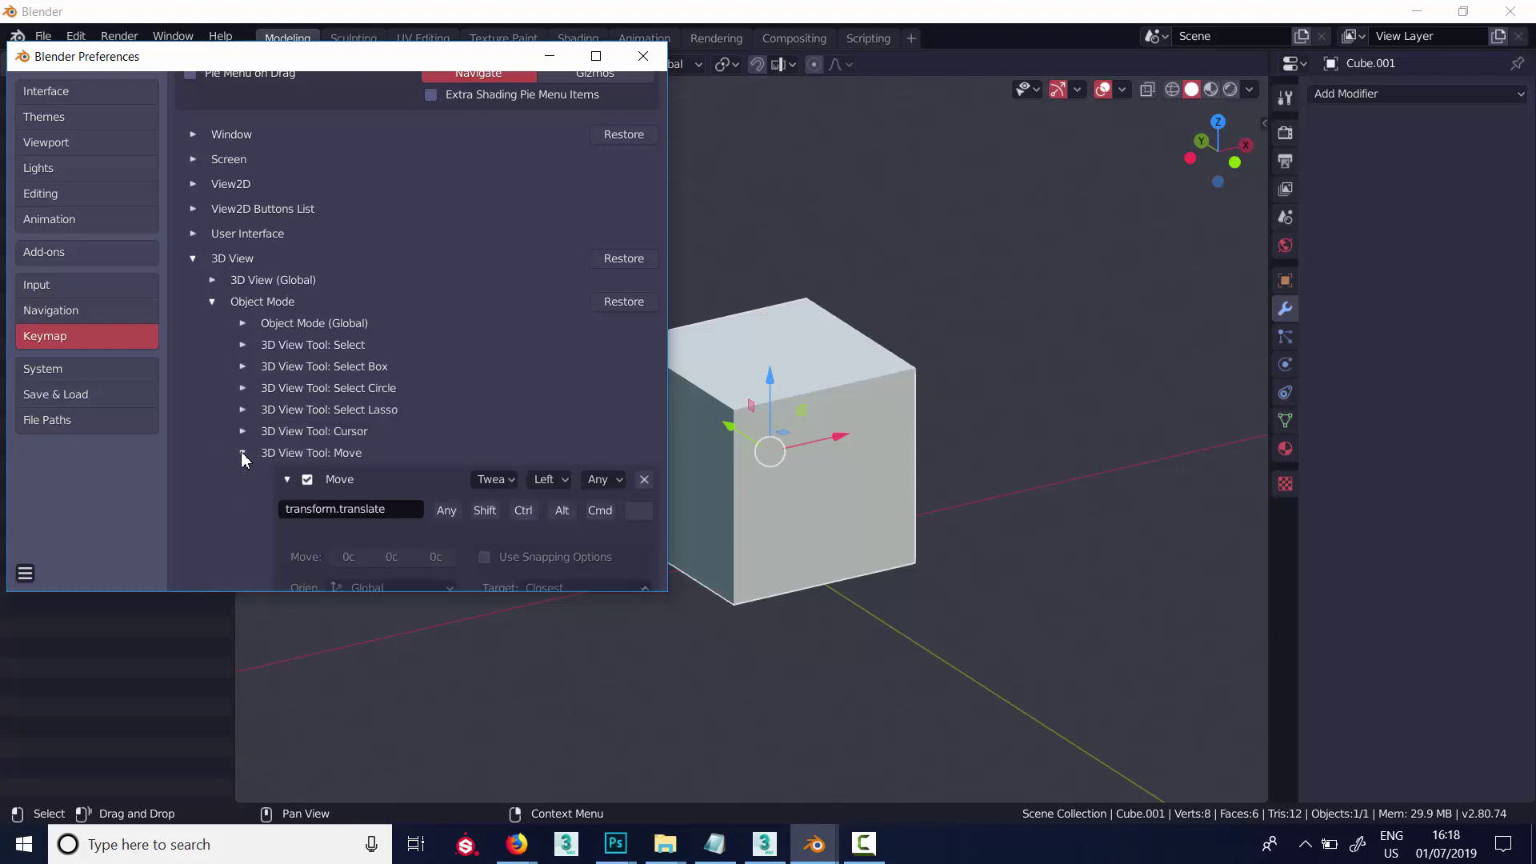
{"action": "left_click", "coordinate": [349, 508]}
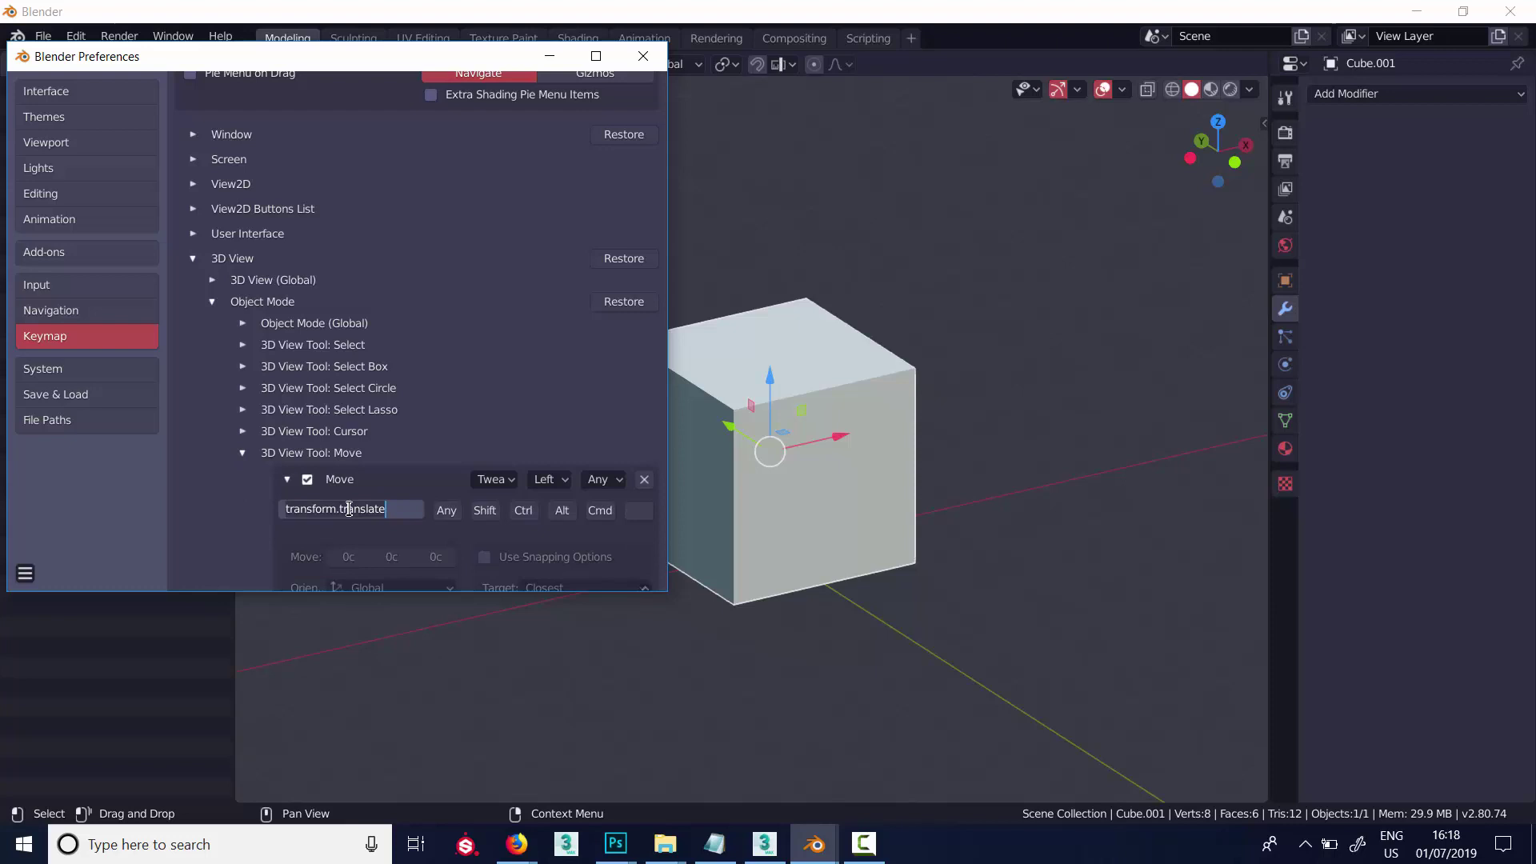
{"action": "left_click", "coordinate": [242, 453]}
{"action": "left_click", "coordinate": [242, 453]}
Set the Object Mode Rotate tool's operator to view3d.select_box
{"action": "left_click", "coordinate": [242, 474]}
{"action": "left_click", "coordinate": [327, 530]}
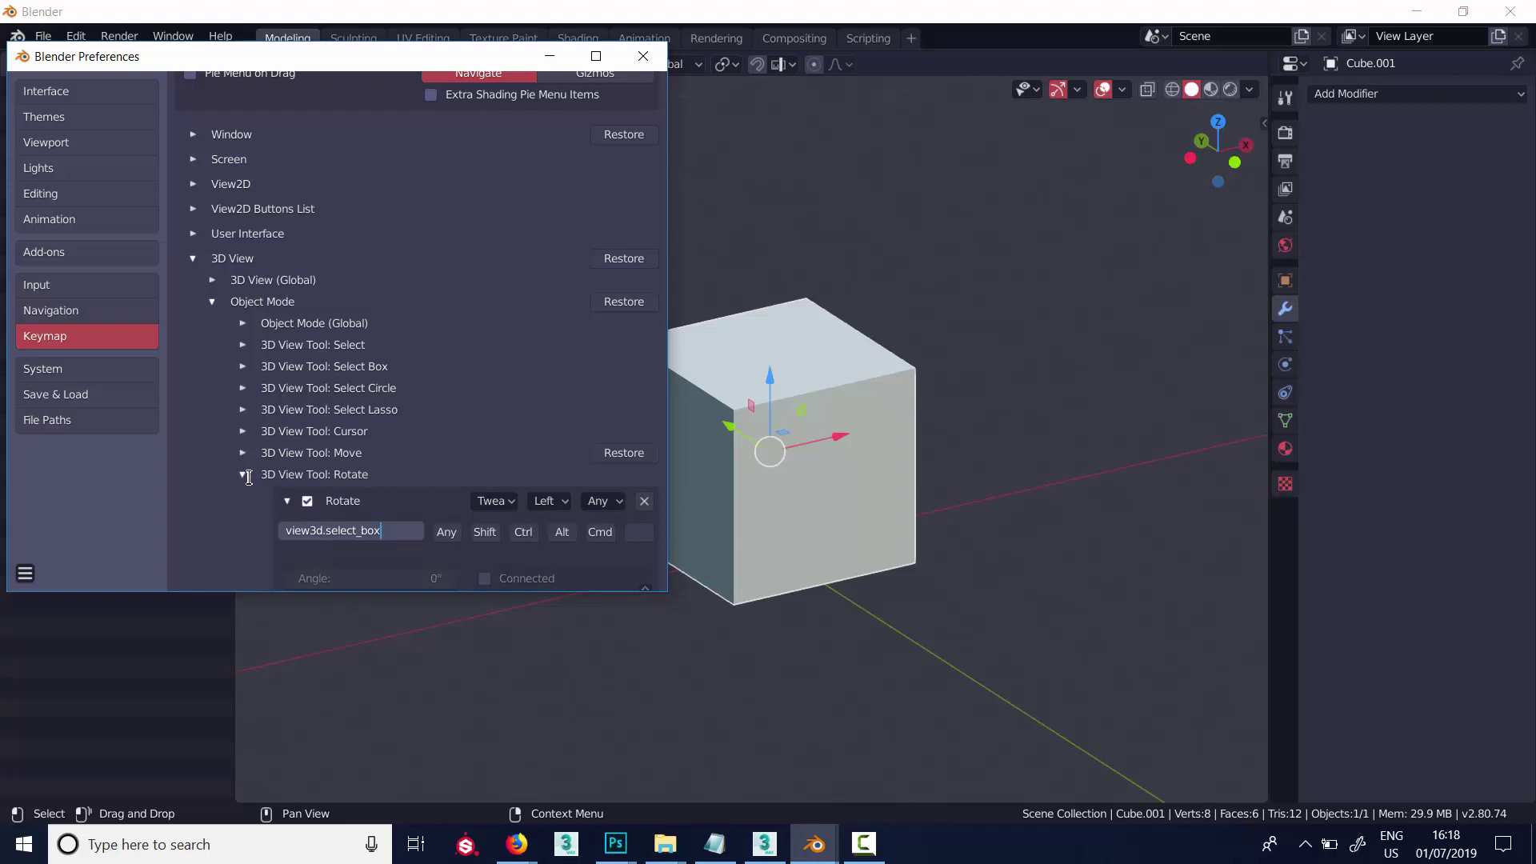
{"action": "left_click", "coordinate": [247, 477]}
{"action": "left_click", "coordinate": [247, 476]}
Replace the Scale tool's transform.resize with view3d.select_box and collapse Object Mode
{"action": "left_click", "coordinate": [243, 496]}
{"action": "left_click", "coordinate": [334, 551]}
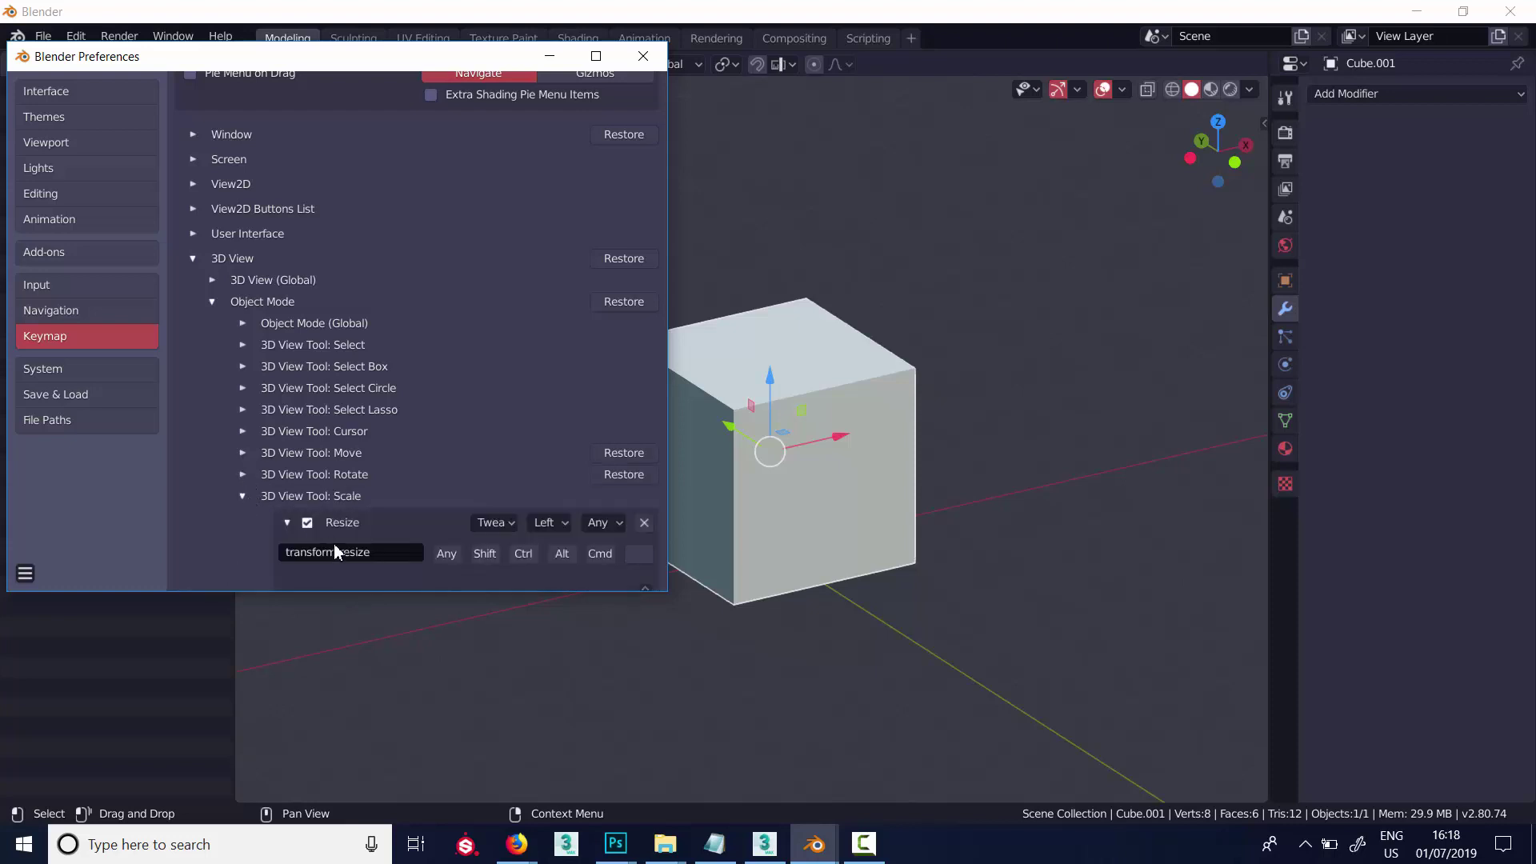
{"action": "key", "text": "ctrl+a"}
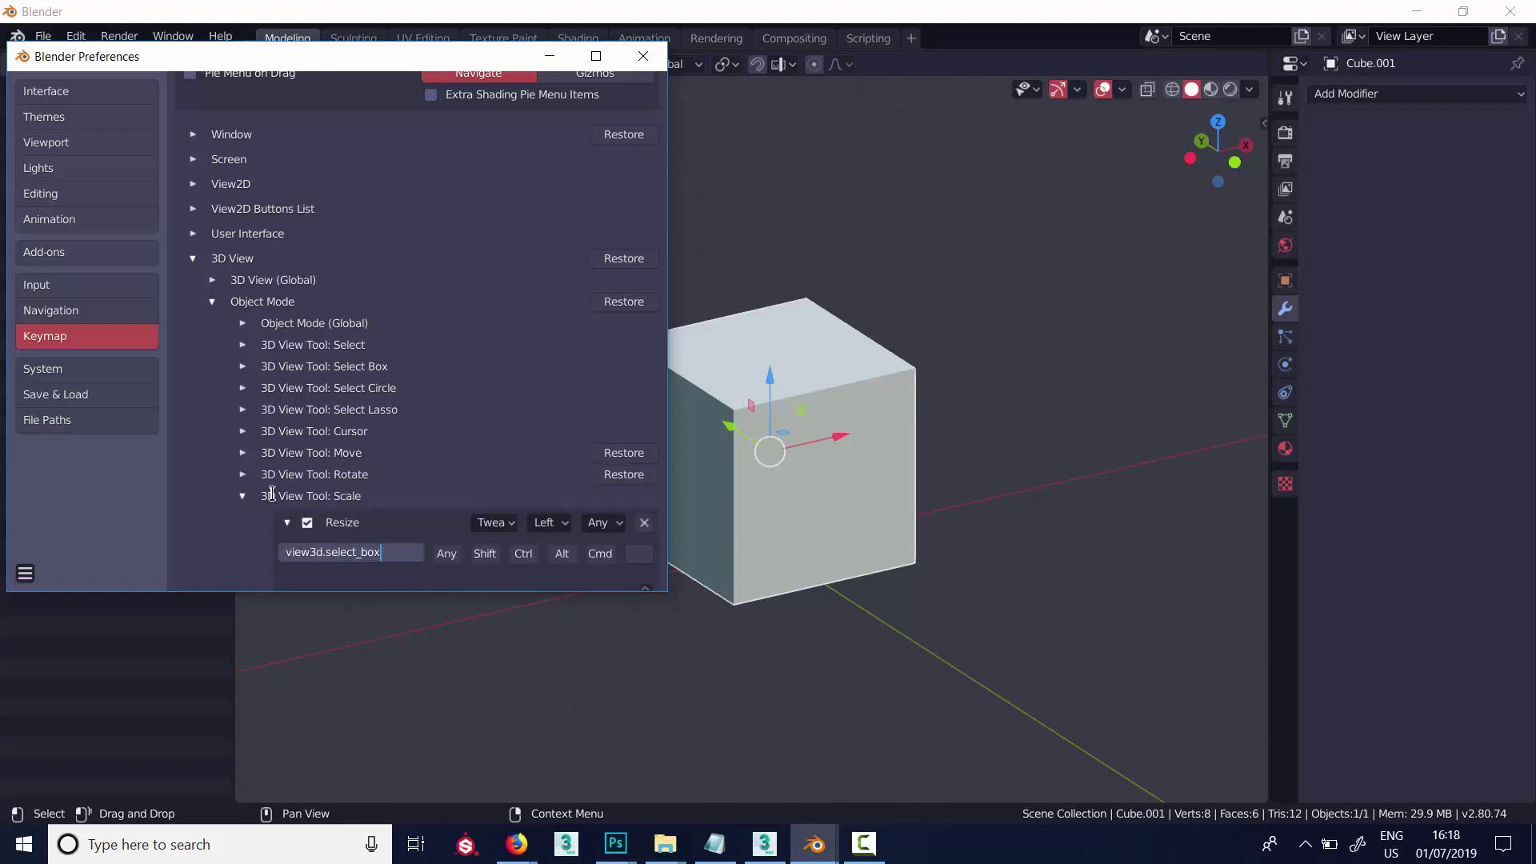
{"action": "type", "text": "view3d.select_box"}
{"action": "key", "text": "Return"}
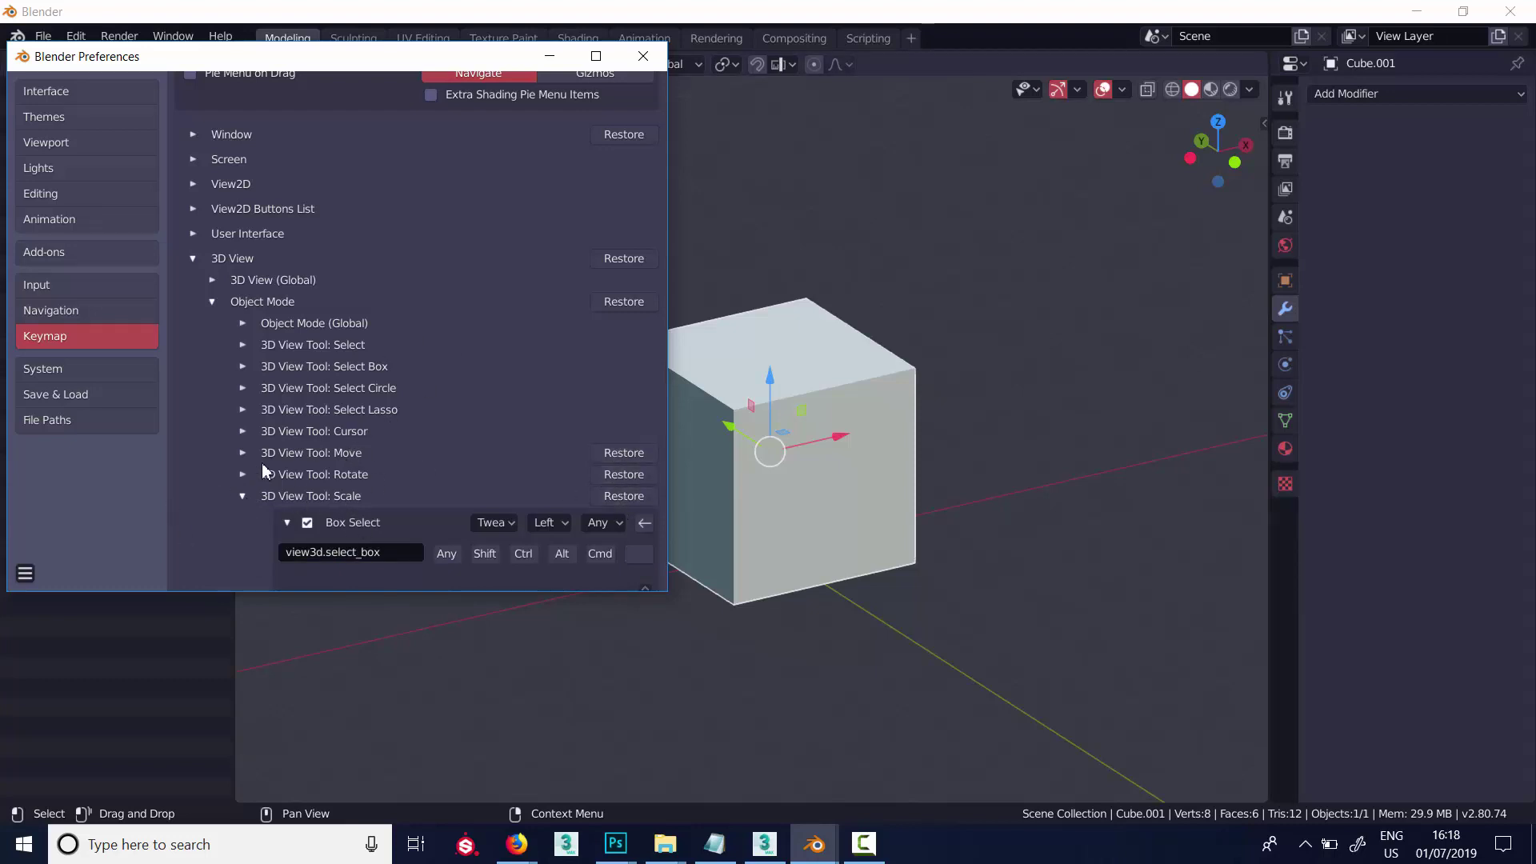
{"action": "left_click", "coordinate": [213, 302]}
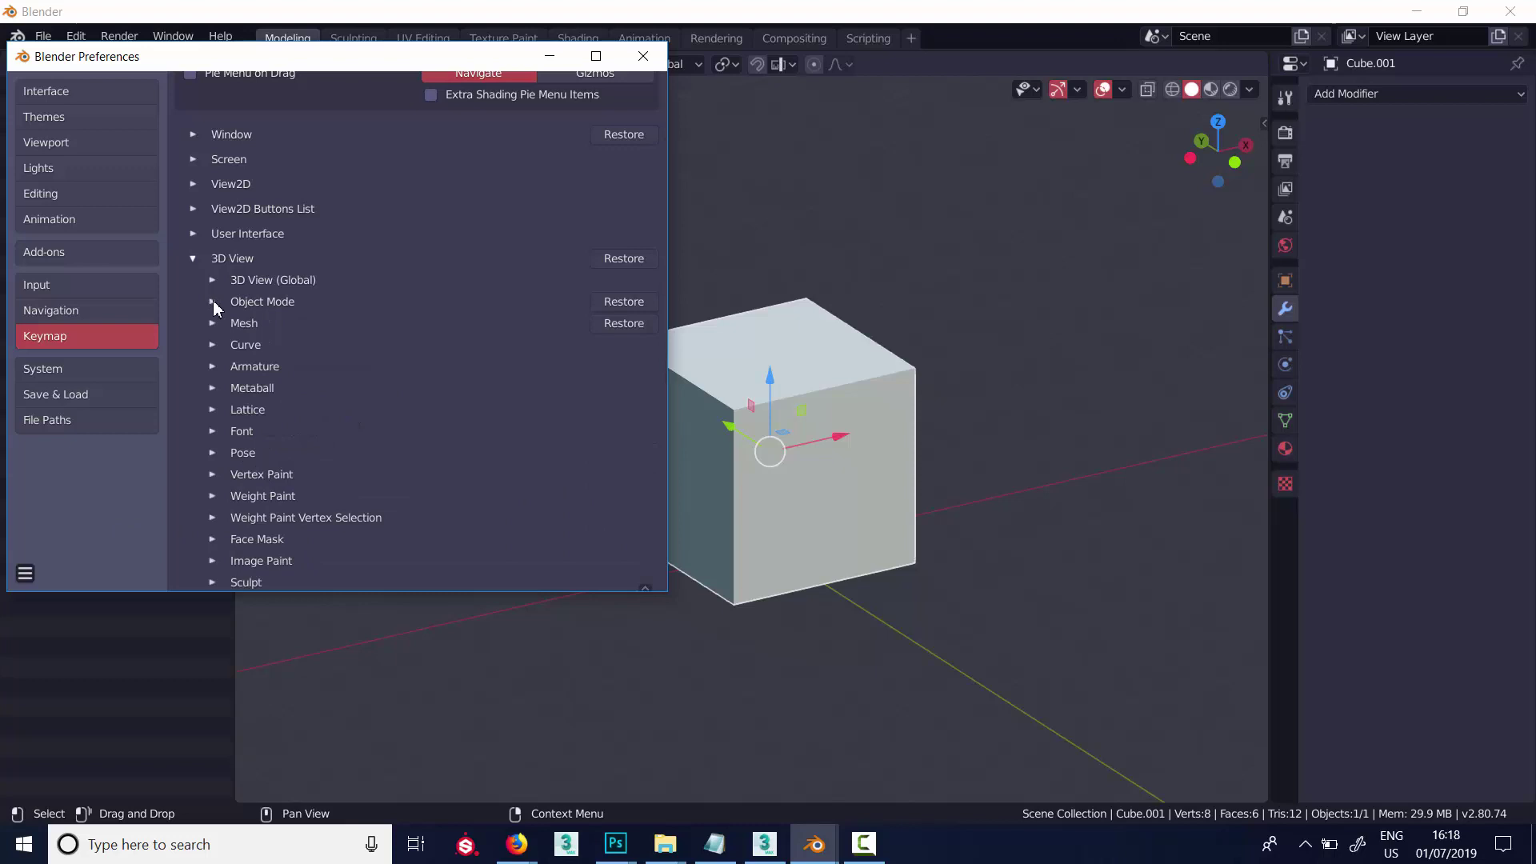
In the Mesh keymaps, set the Move tool's operator to view3d.select_box
{"action": "left_click", "coordinate": [213, 323]}
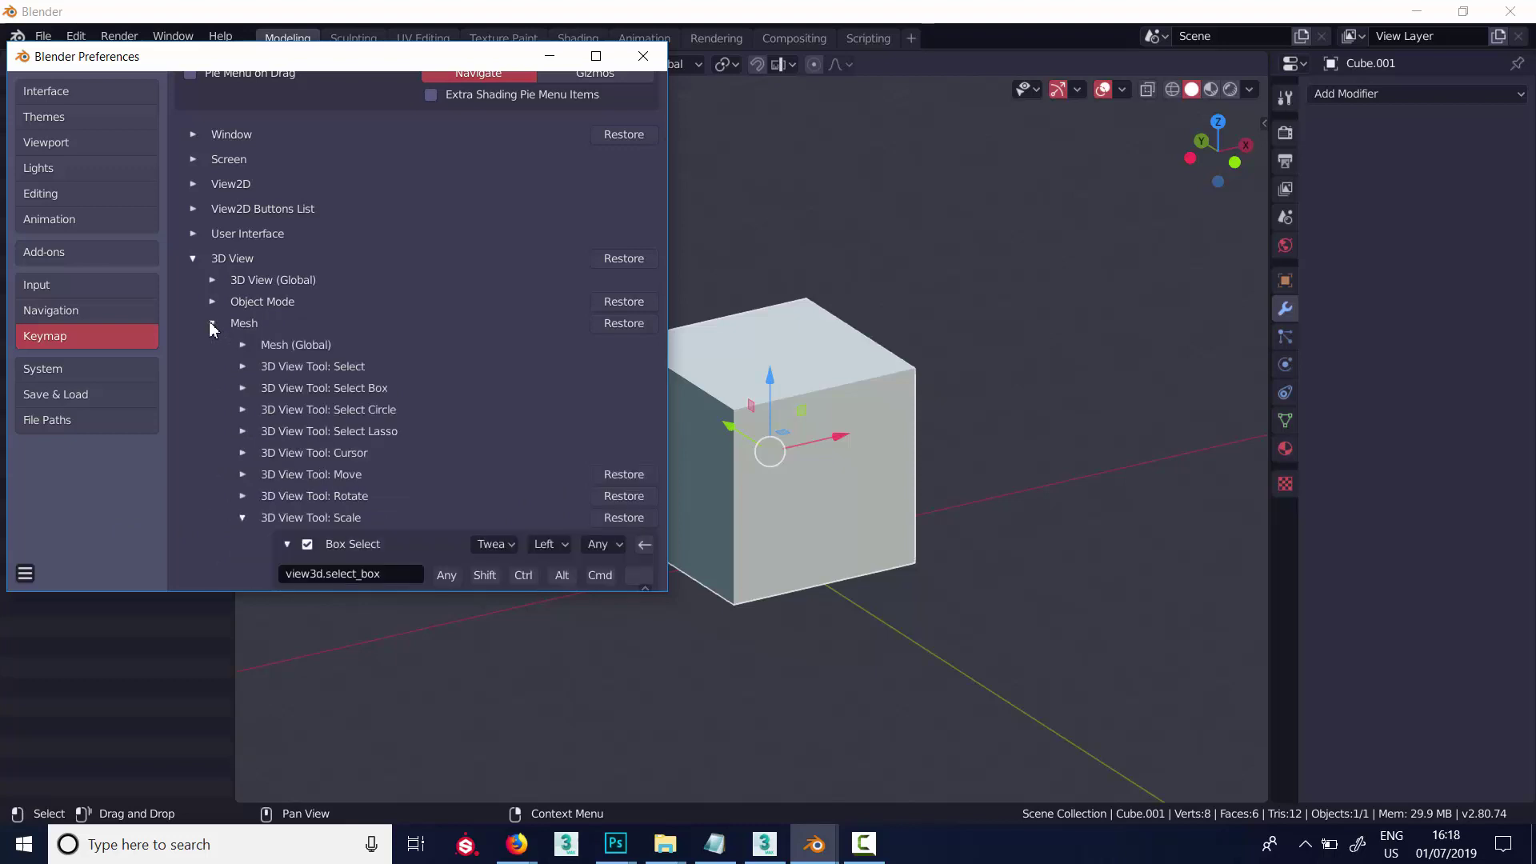
{"action": "left_click", "coordinate": [242, 389]}
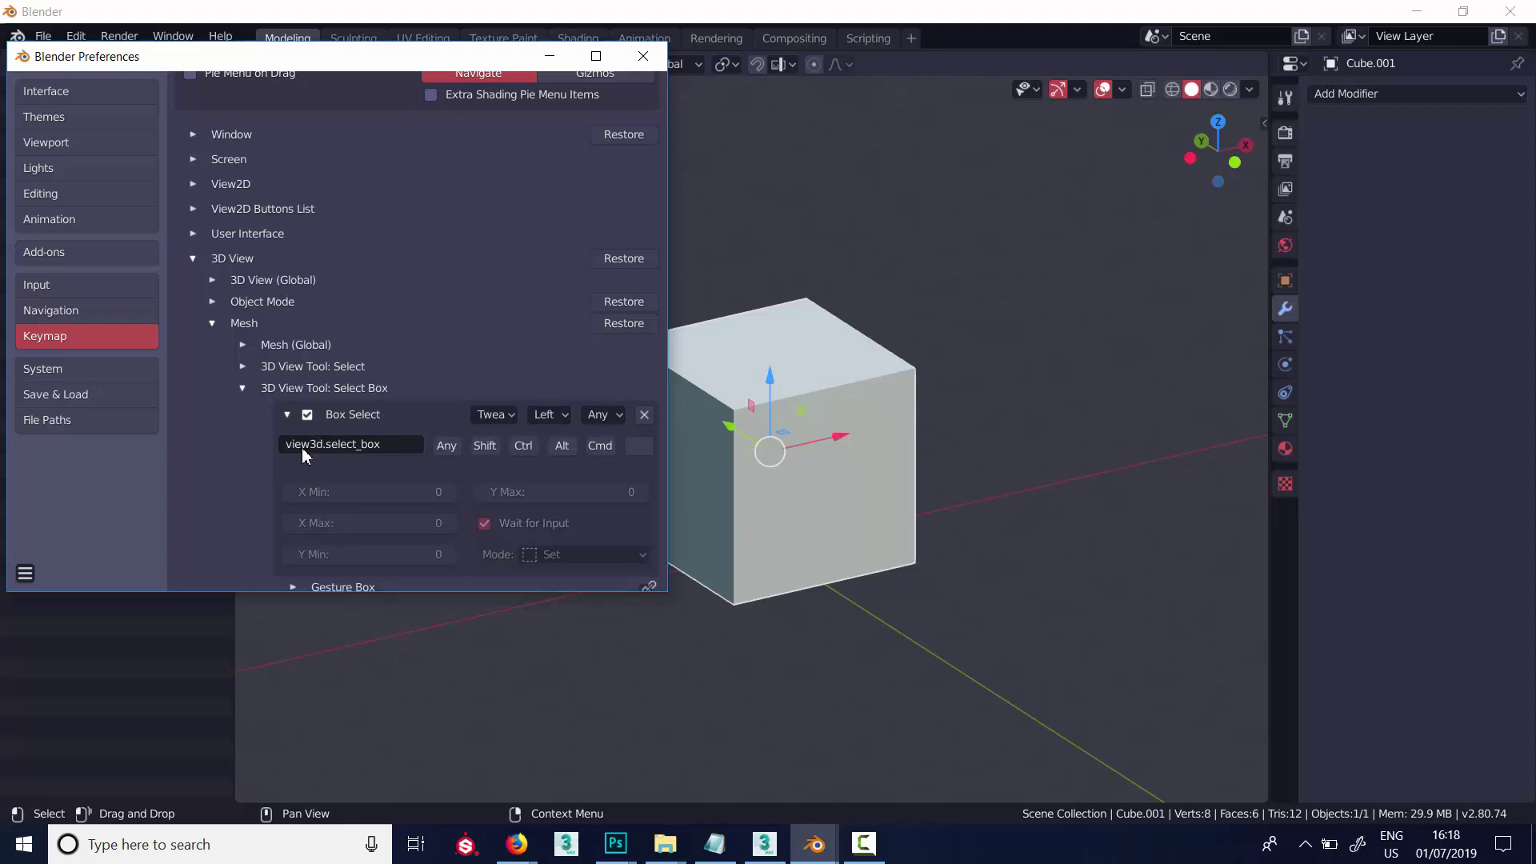
{"action": "left_click", "coordinate": [242, 389]}
{"action": "left_click", "coordinate": [242, 474]}
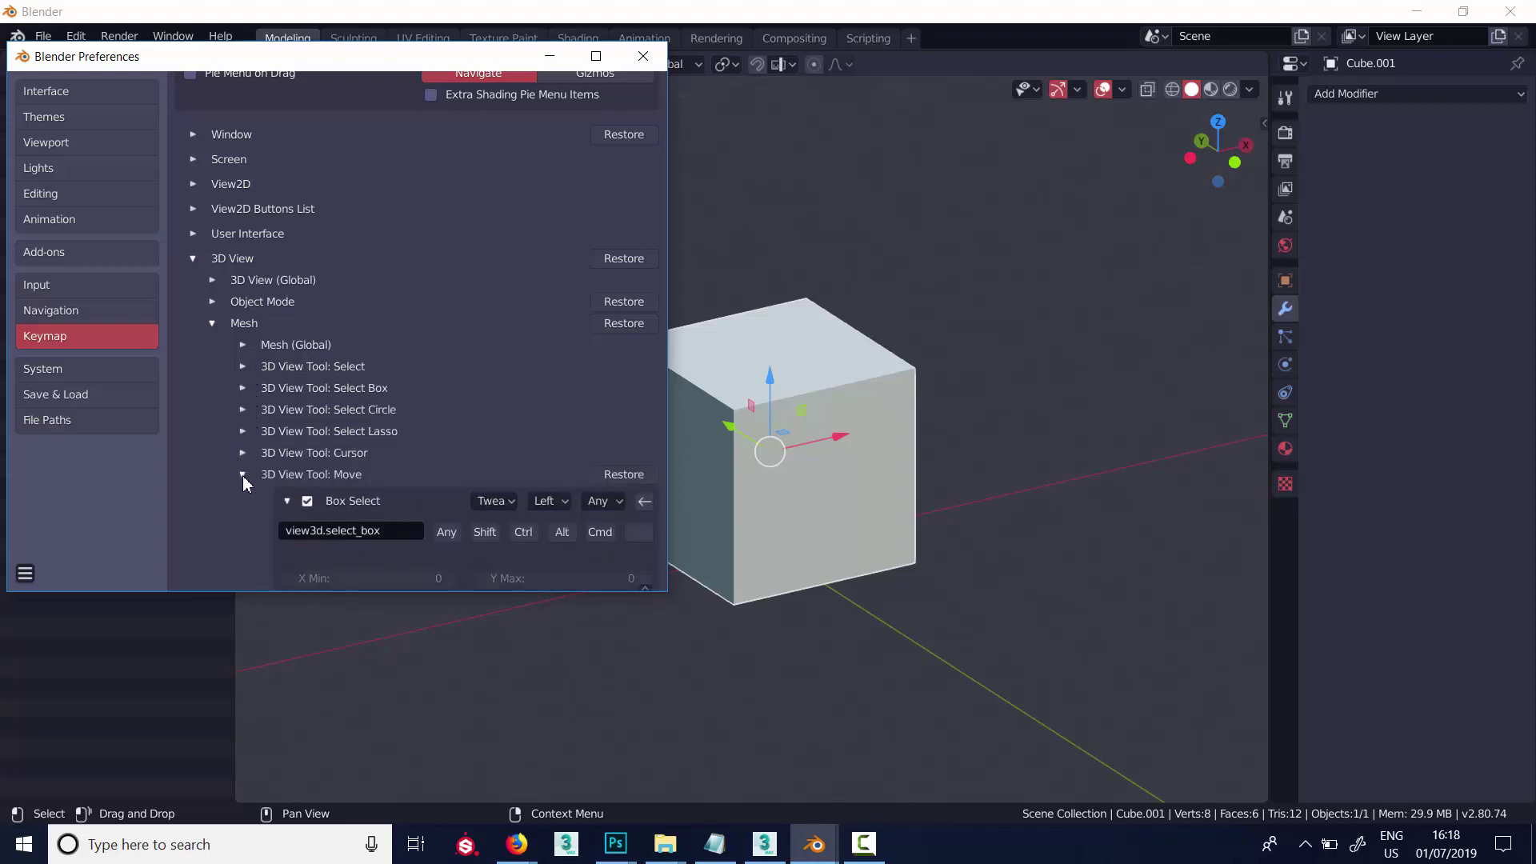
{"action": "left_click", "coordinate": [336, 532]}
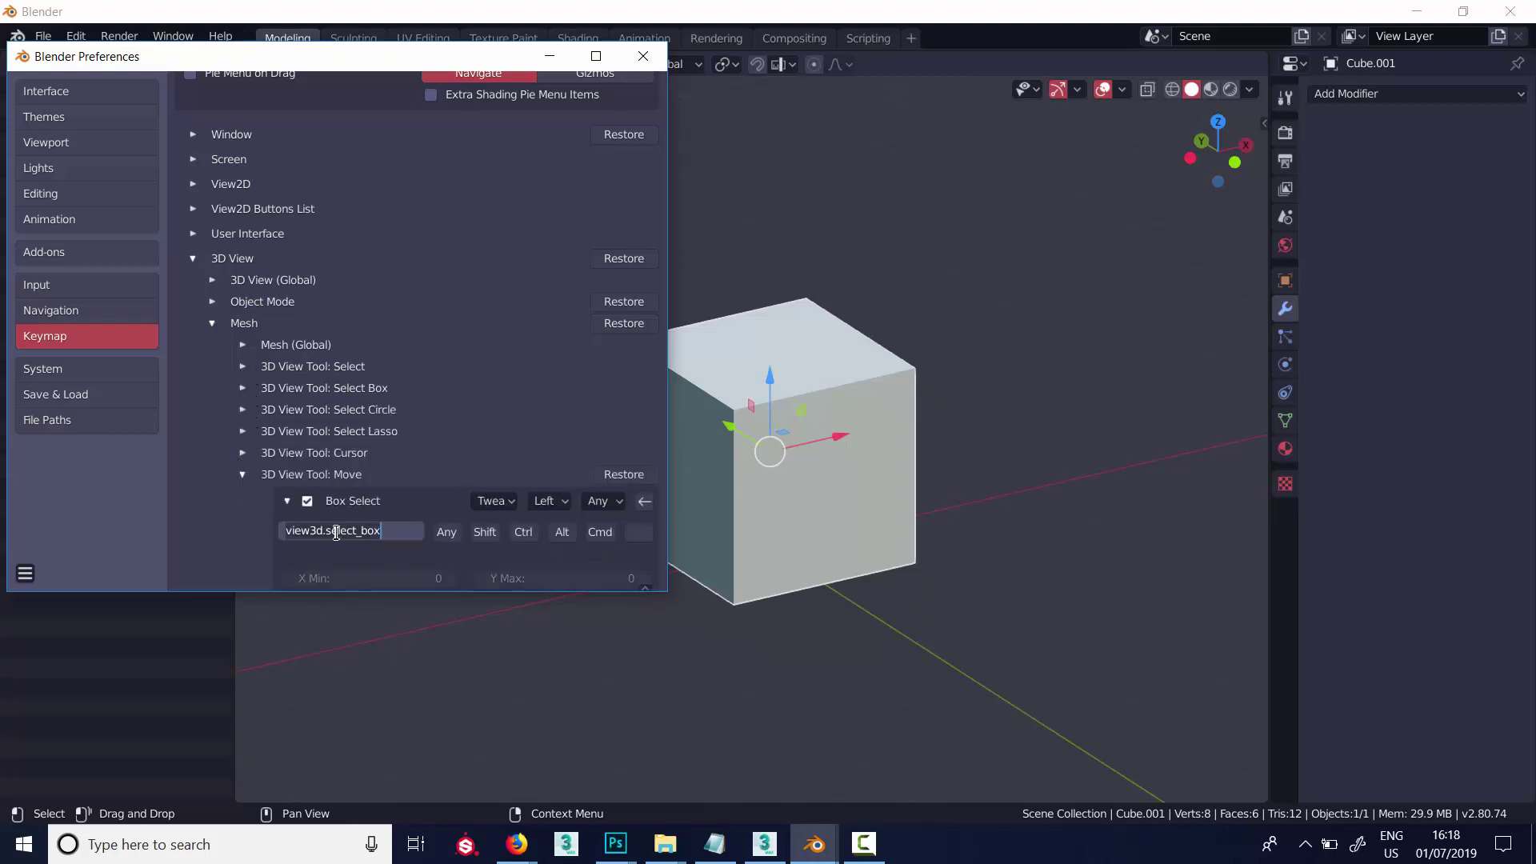
{"action": "left_click", "coordinate": [244, 474]}
{"action": "left_click", "coordinate": [244, 475]}
Set the Mesh Rotate and Scale tools' operators to view3d.select_box, then collapse Mesh
{"action": "left_click", "coordinate": [243, 496]}
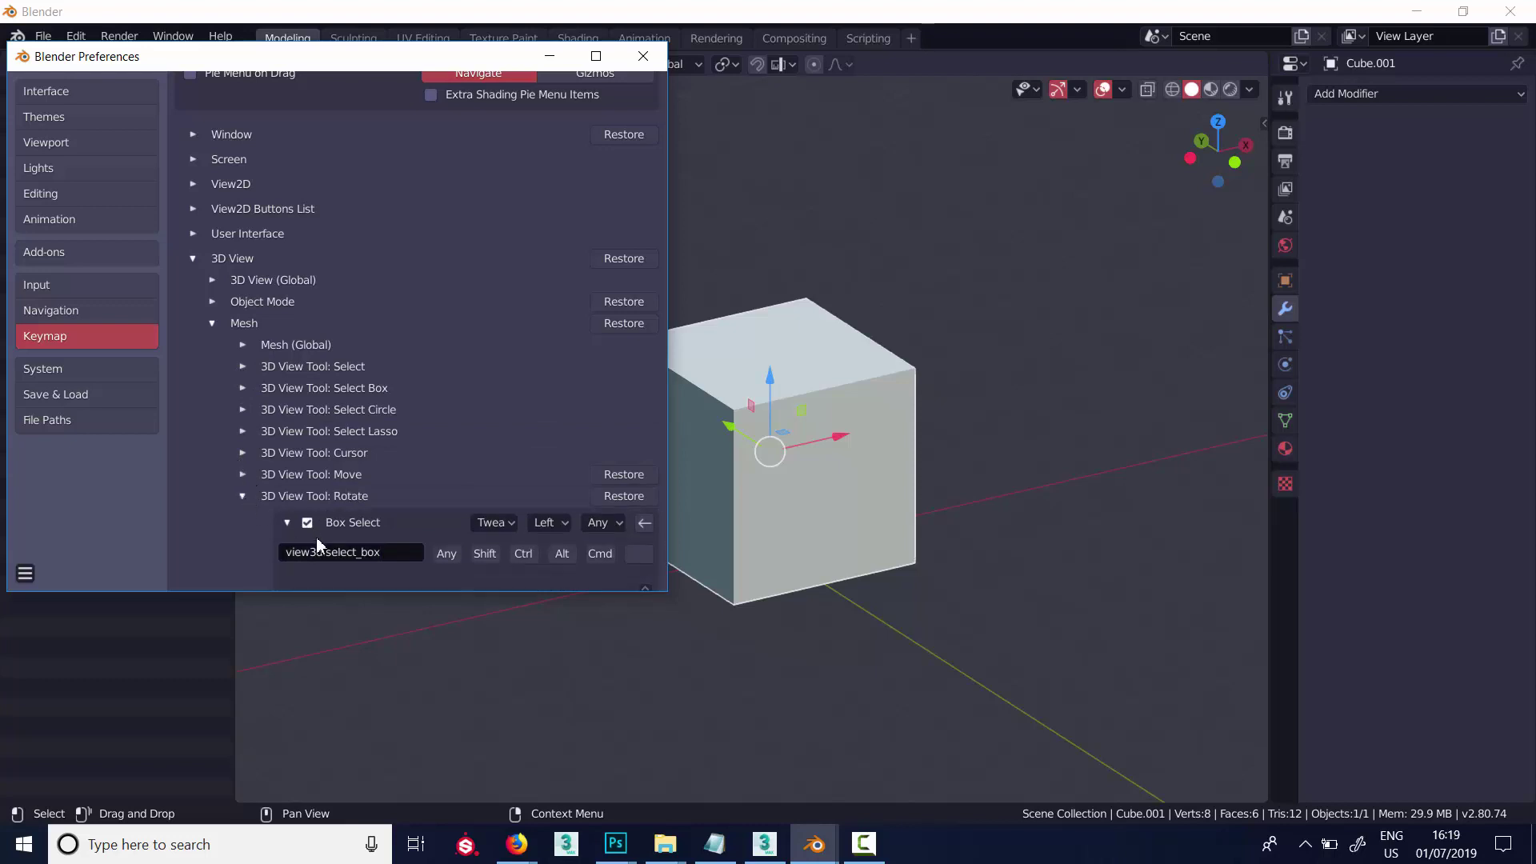
{"action": "left_click", "coordinate": [321, 551]}
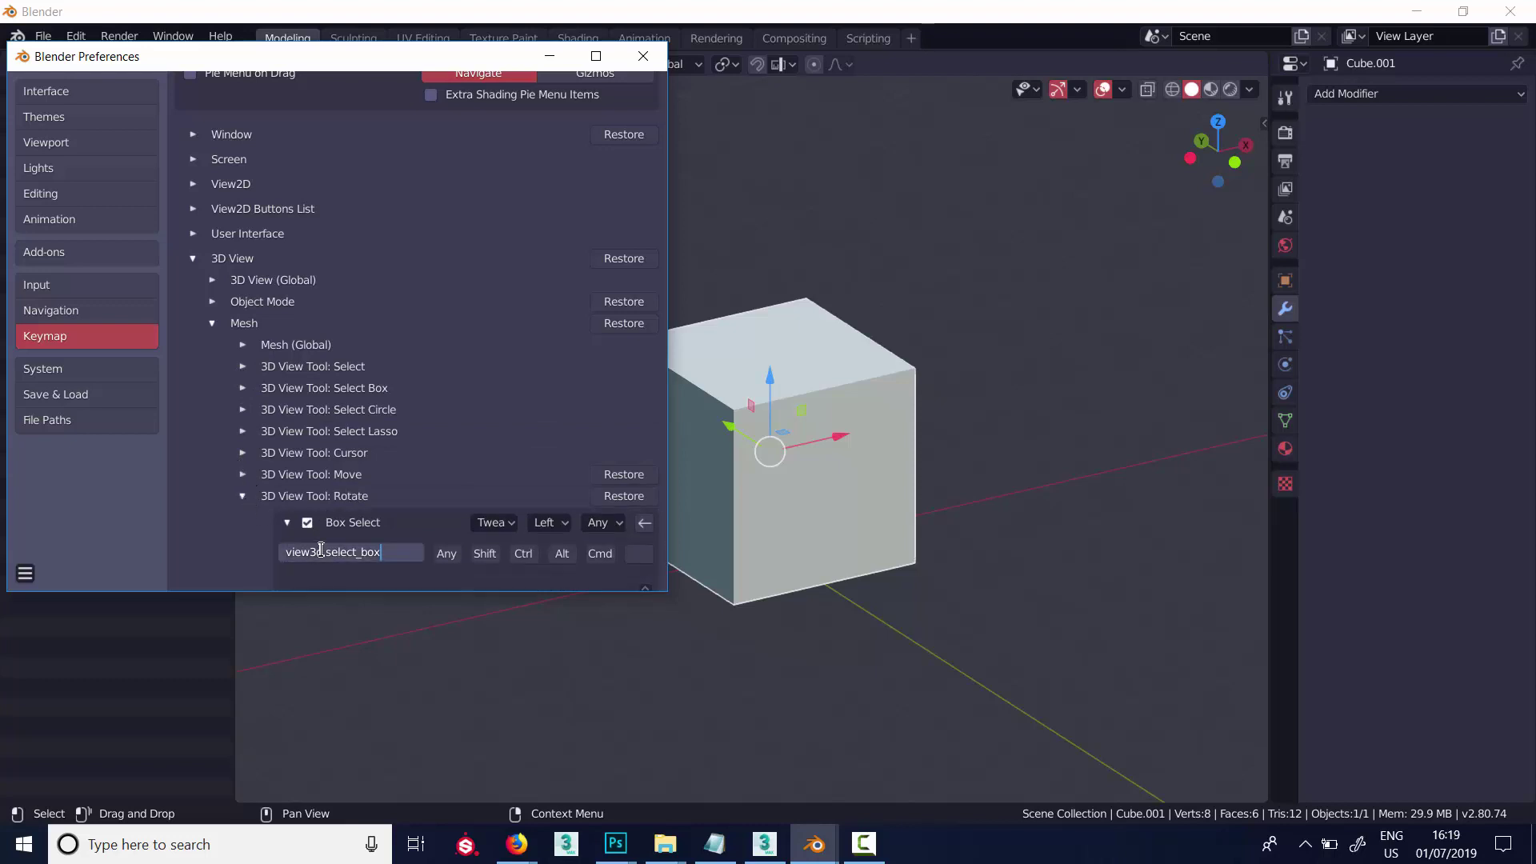
{"action": "left_click", "coordinate": [243, 496]}
{"action": "left_click", "coordinate": [244, 496]}
{"action": "scroll", "coordinate": [252, 539], "scroll_direction": "down", "scroll_amount": 3}
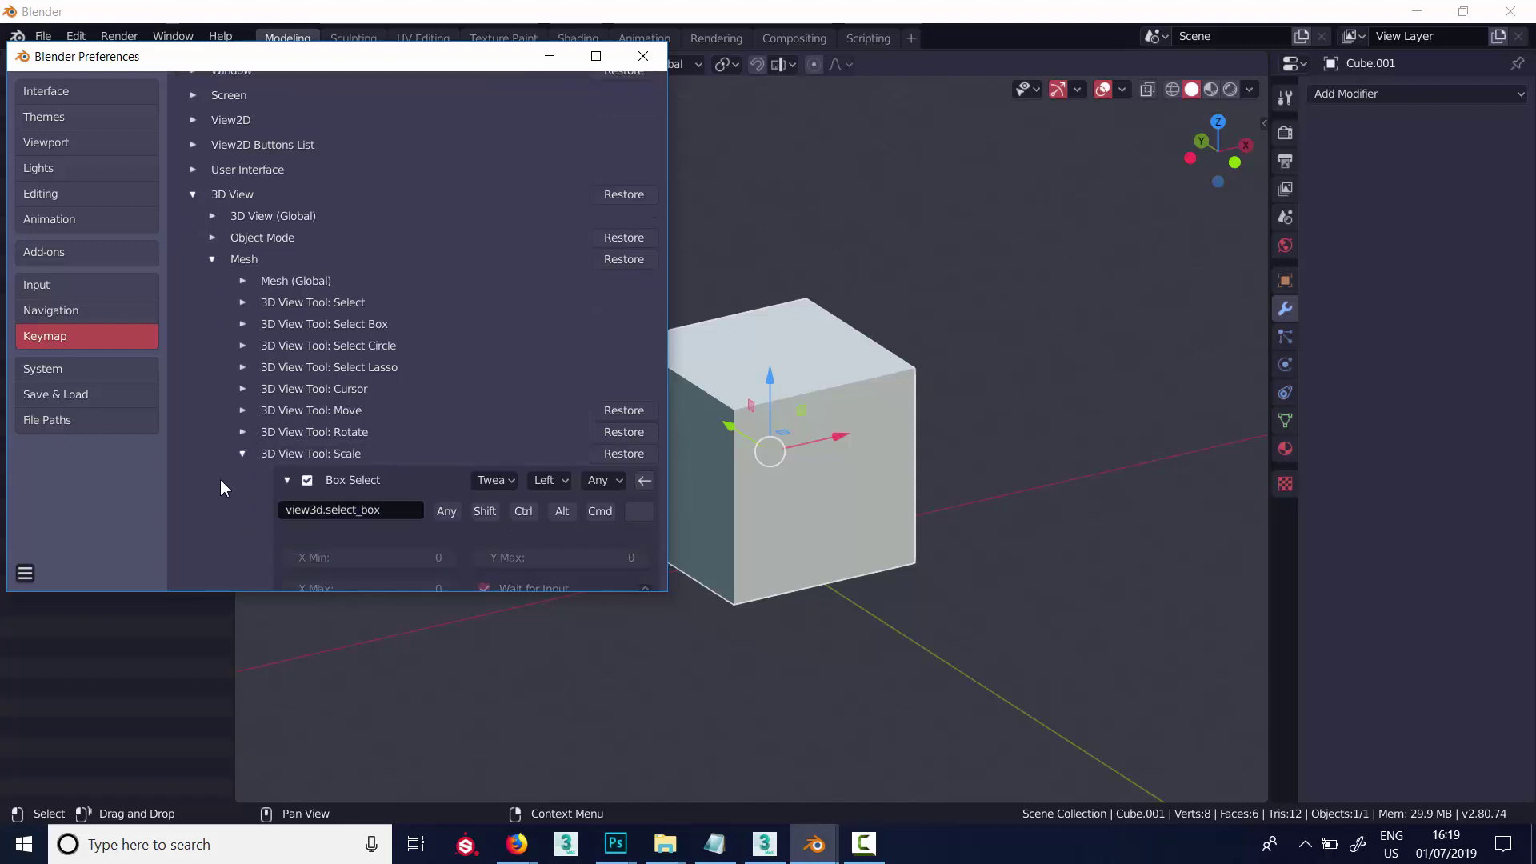
{"action": "left_click", "coordinate": [283, 446]}
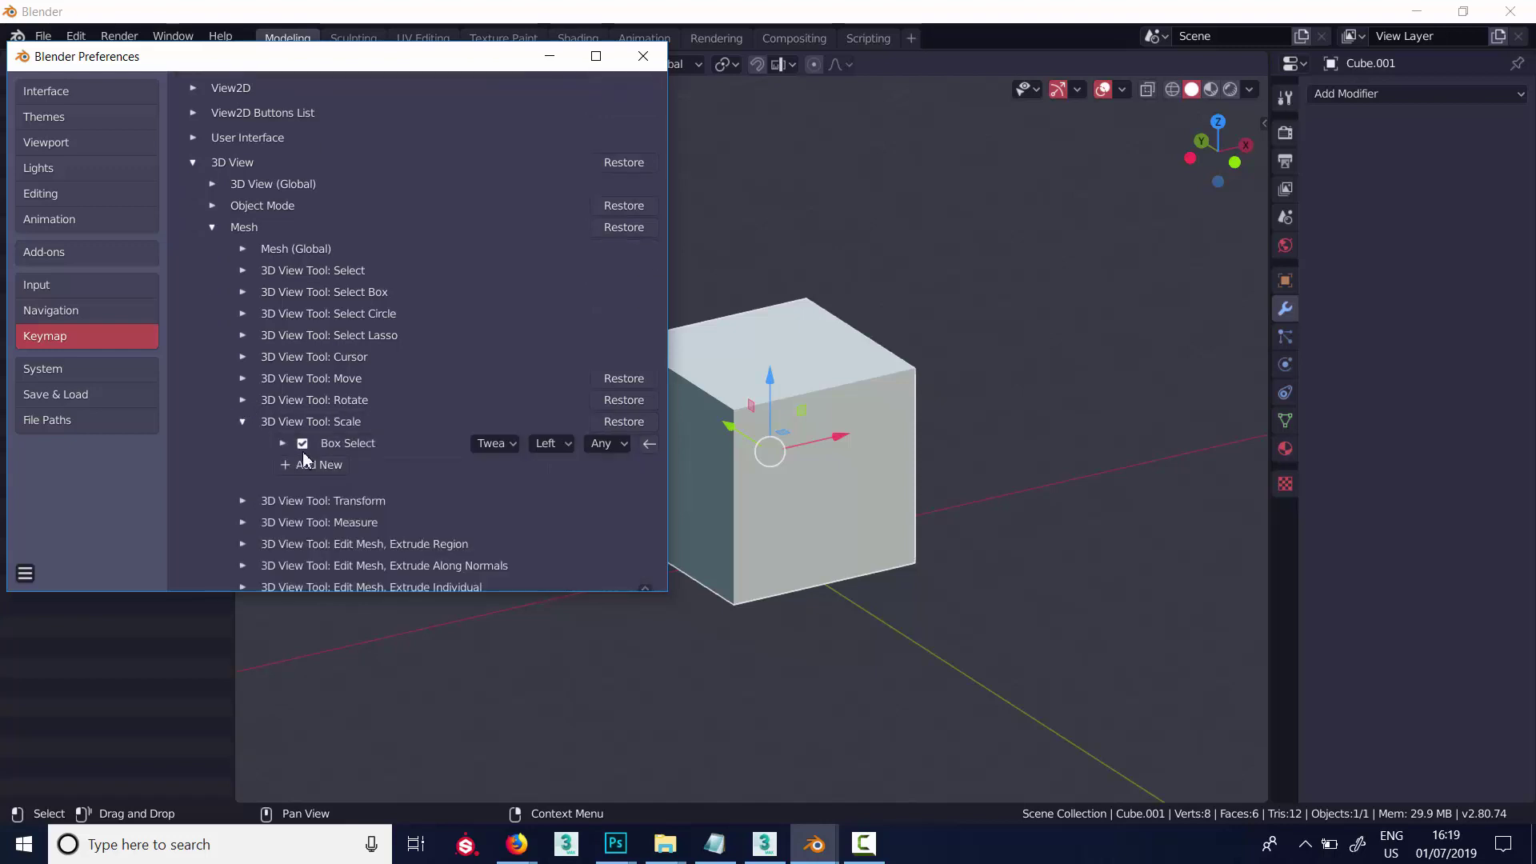
{"action": "left_click", "coordinate": [285, 448]}
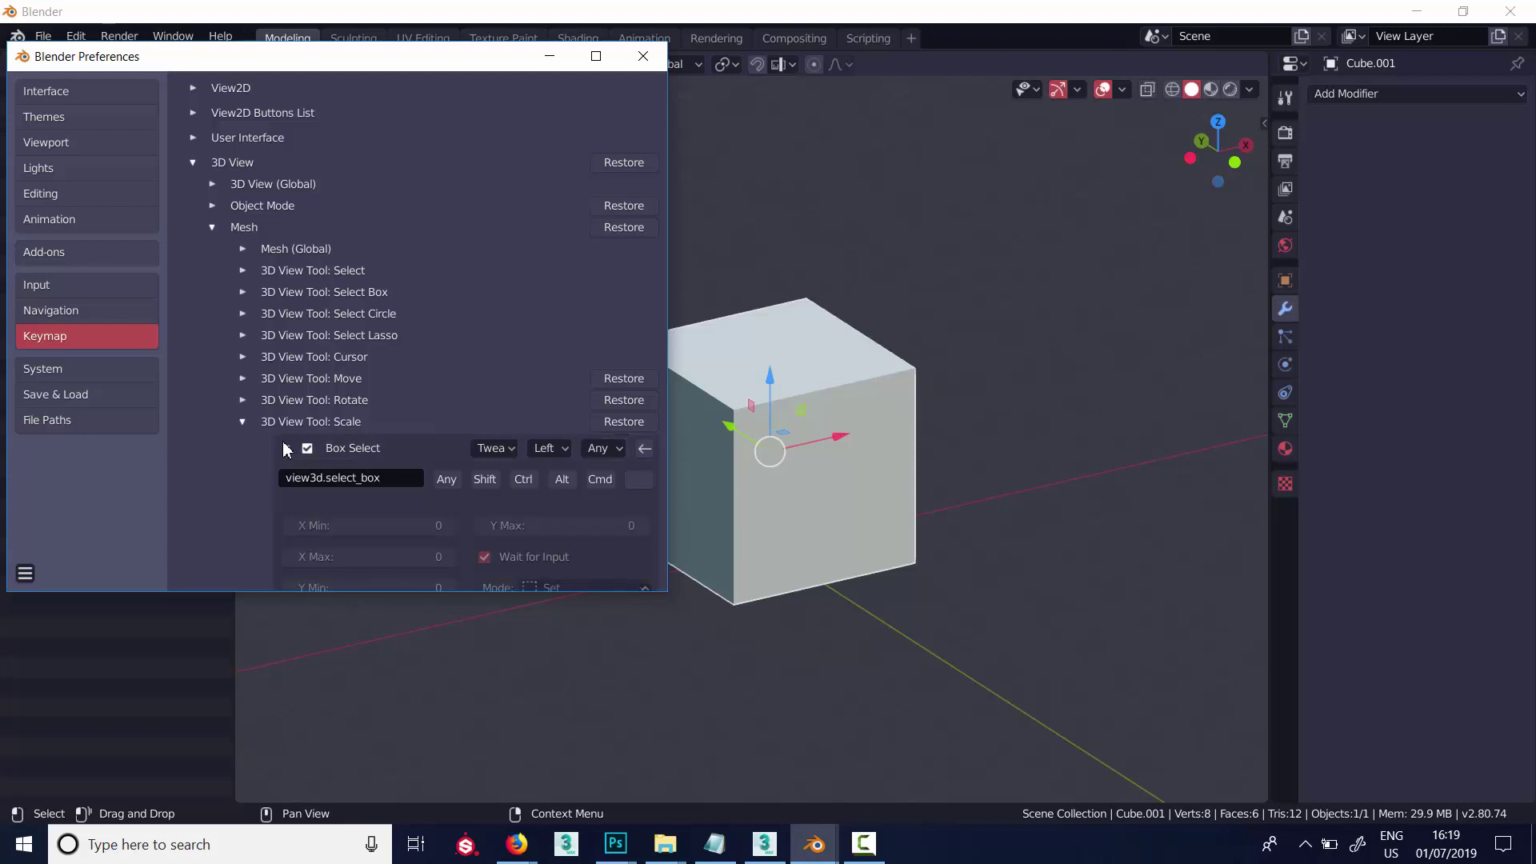
{"action": "left_click", "coordinate": [312, 472]}
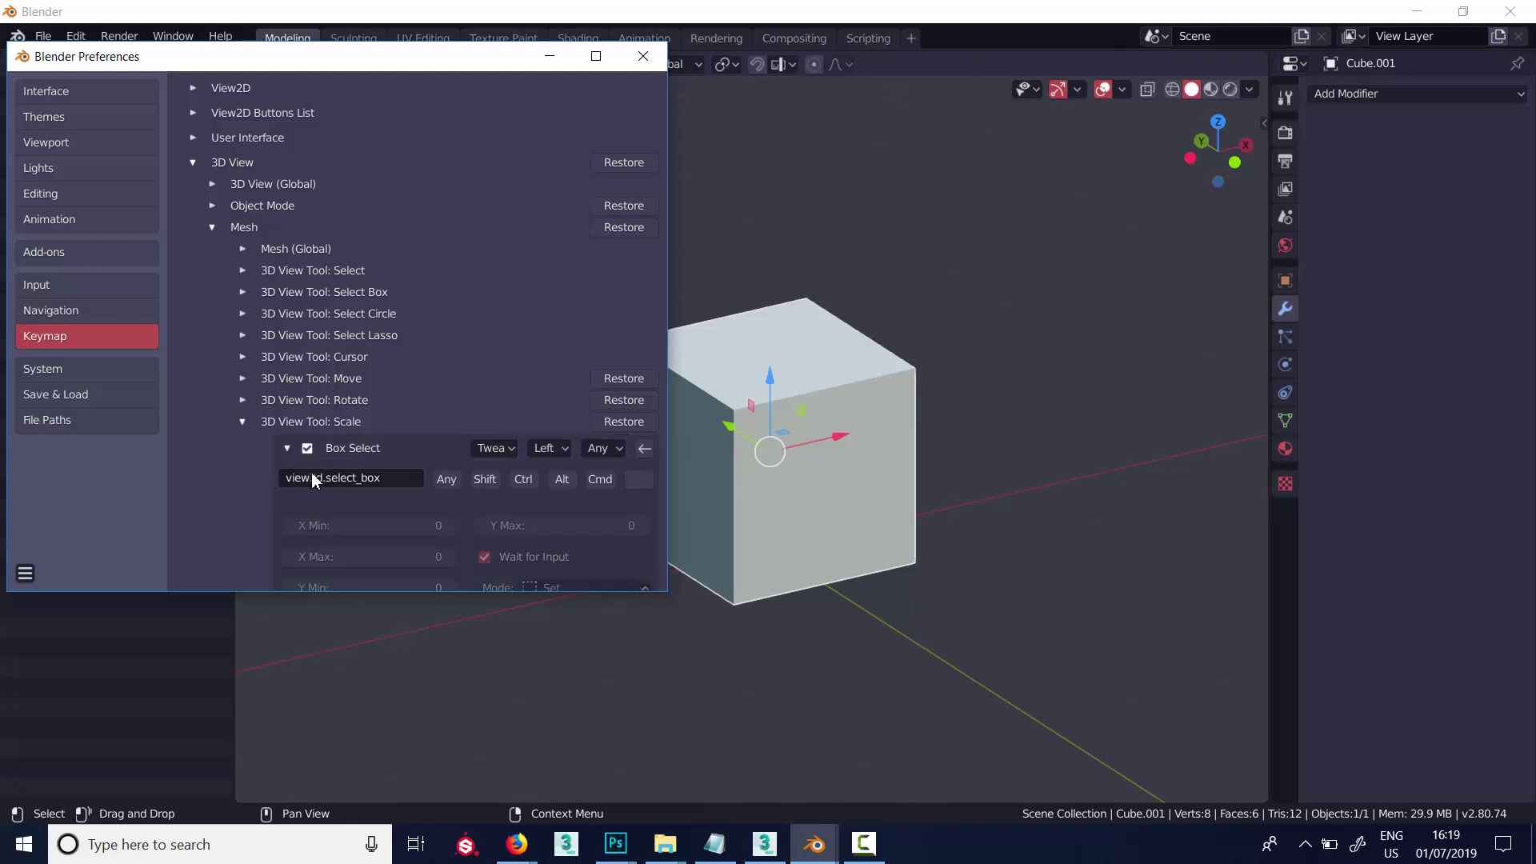
{"action": "left_click", "coordinate": [244, 424]}
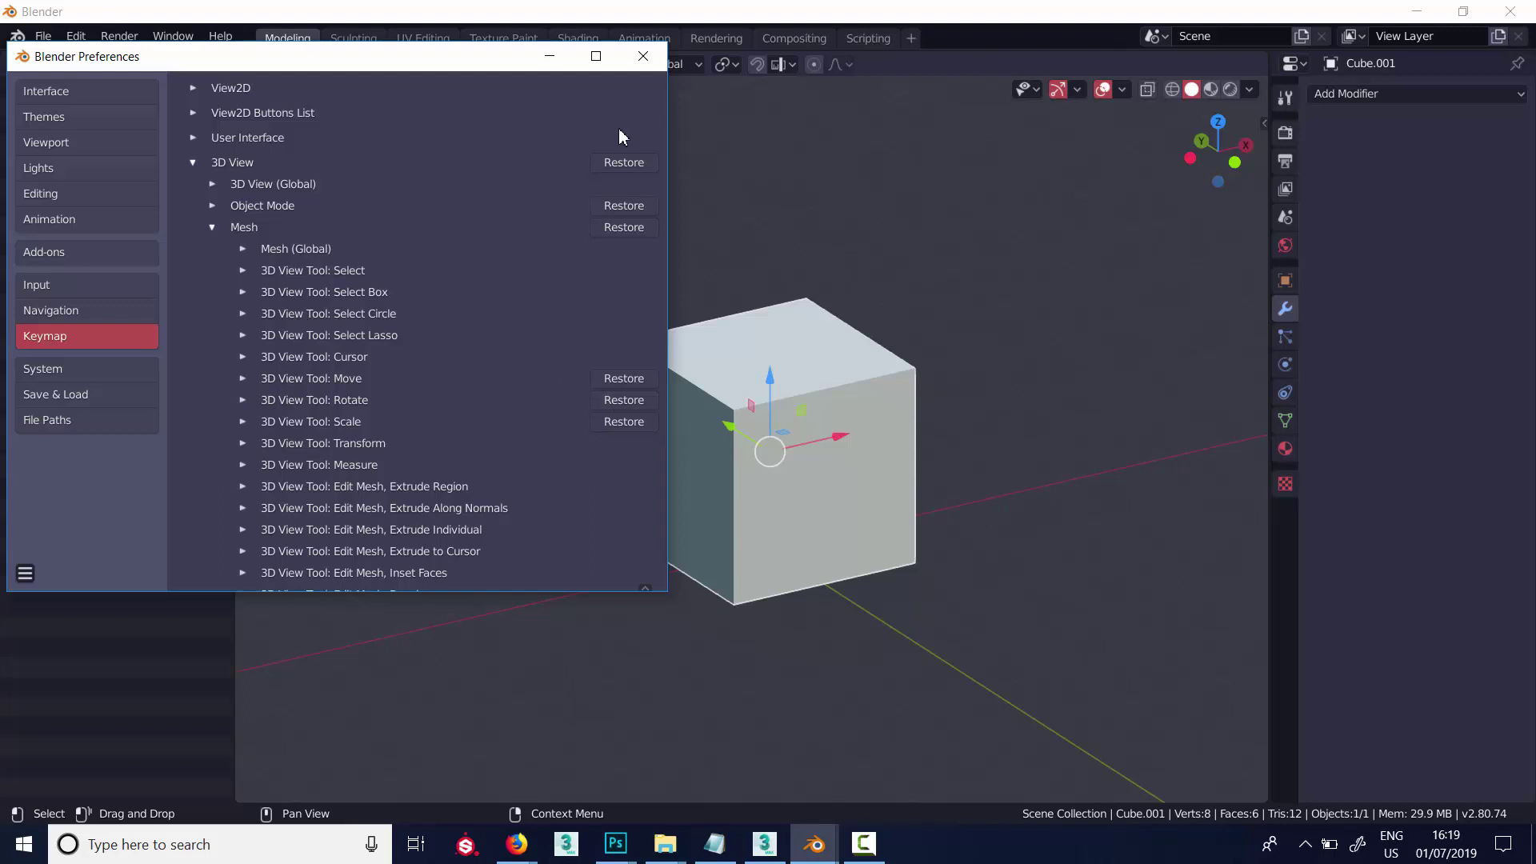
{"action": "left_click", "coordinate": [212, 227]}
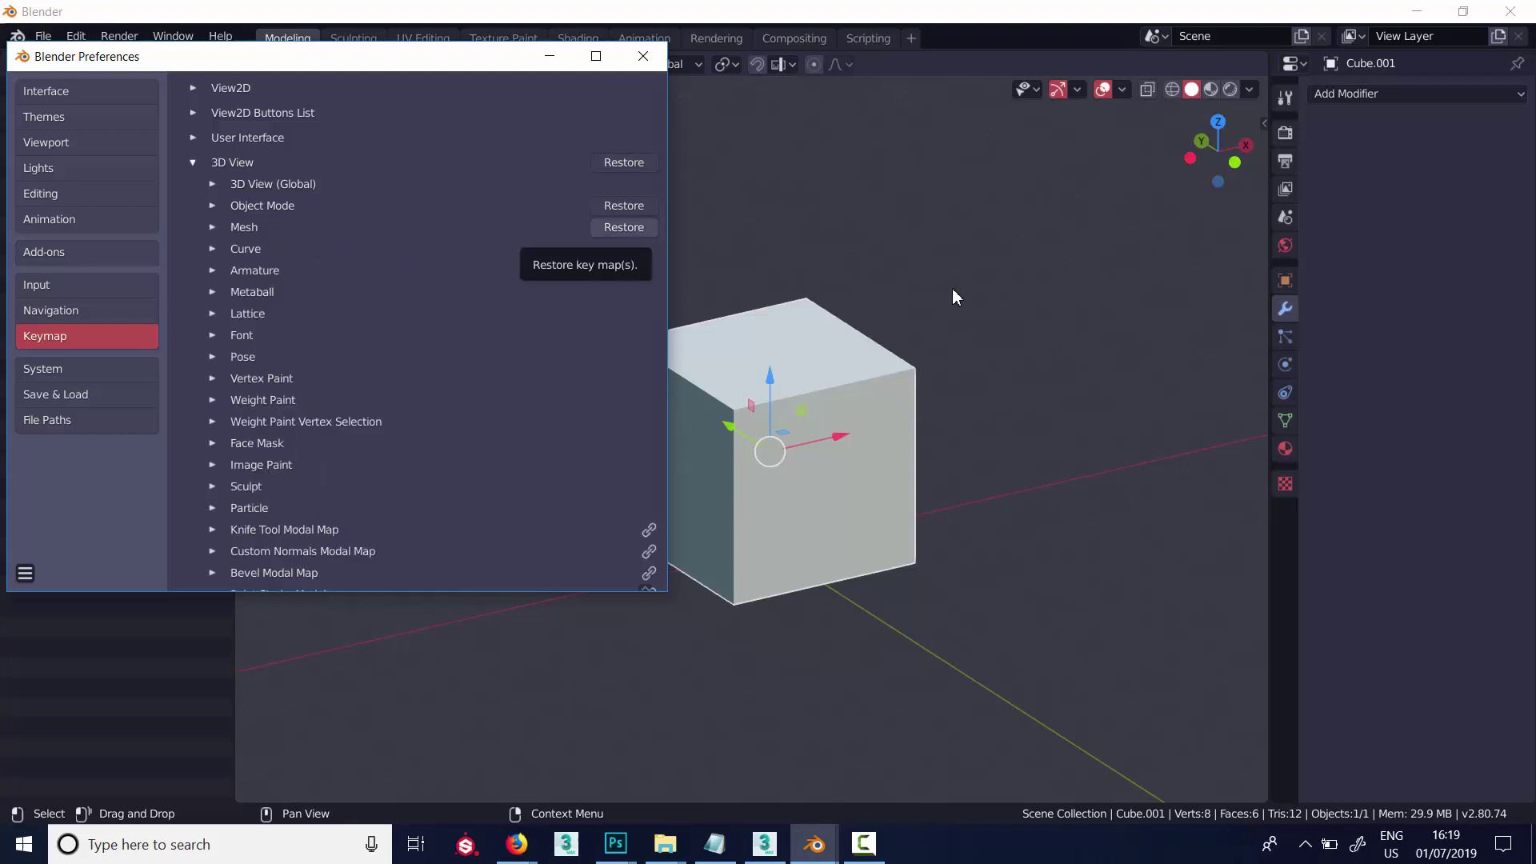
Select the cube and Shift+D duplicate it, placing the copy right beside it
{"action": "left_click", "coordinate": [872, 214]}
{"action": "left_click", "coordinate": [763, 360]}
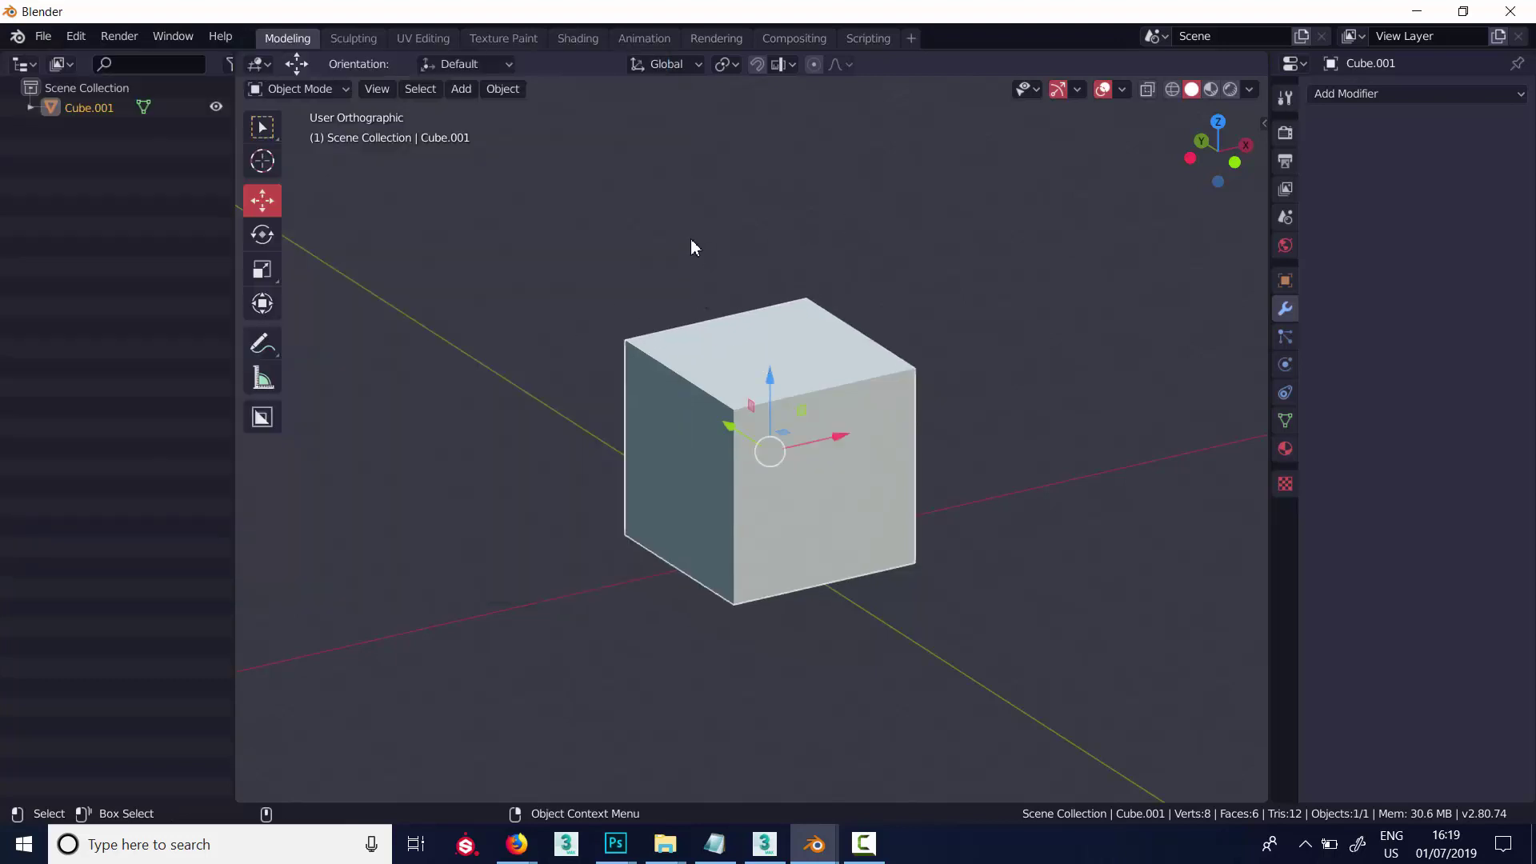
{"action": "left_click_drag", "start_coordinate": [690, 239], "coordinate": [902, 343]}
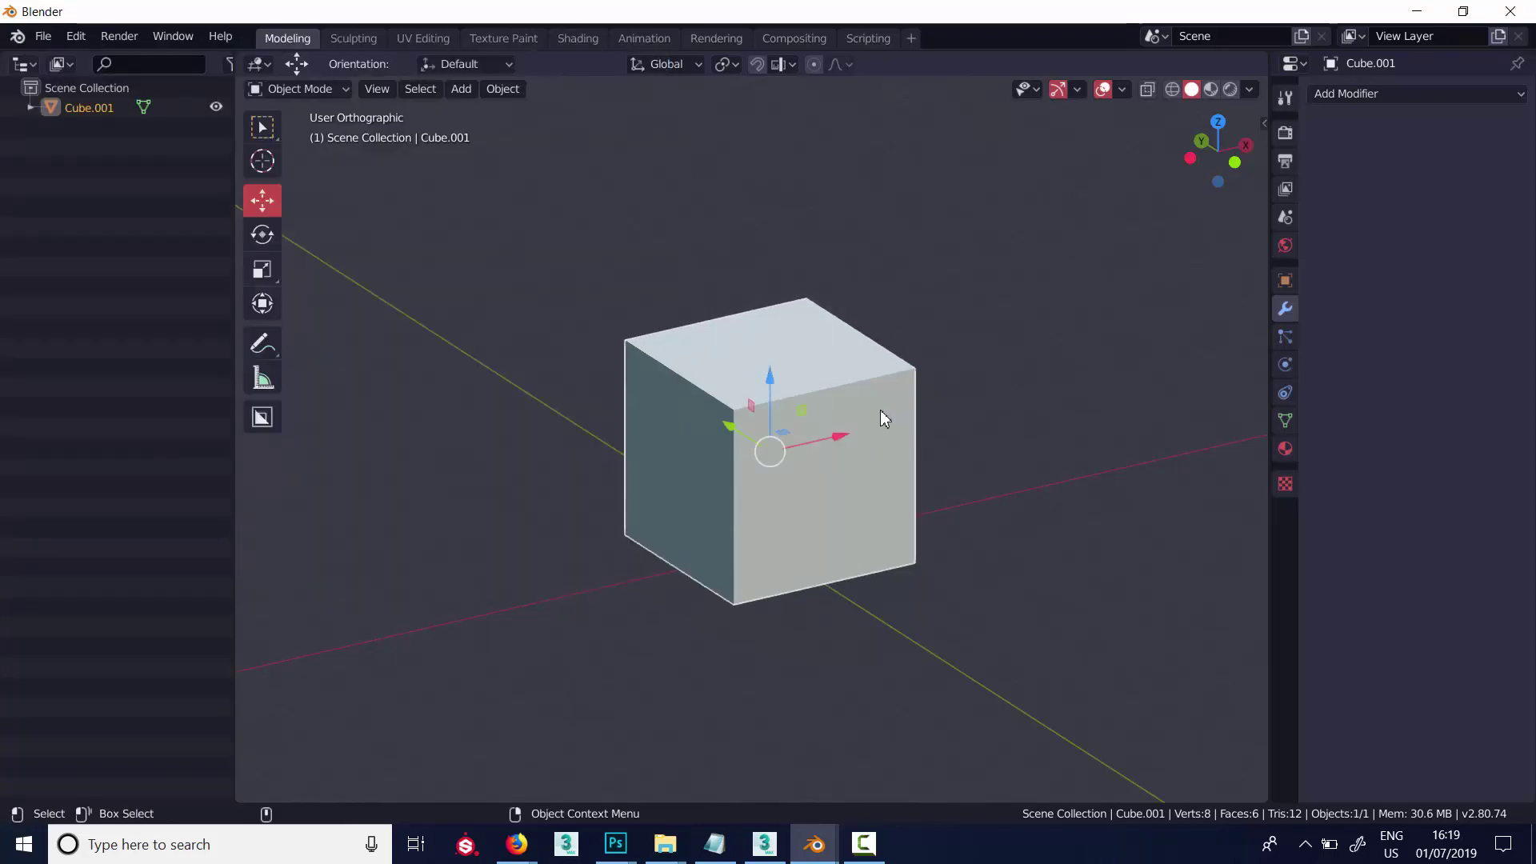
{"action": "key", "text": "shift+d"}
{"action": "left_click", "coordinate": [1173, 425]}
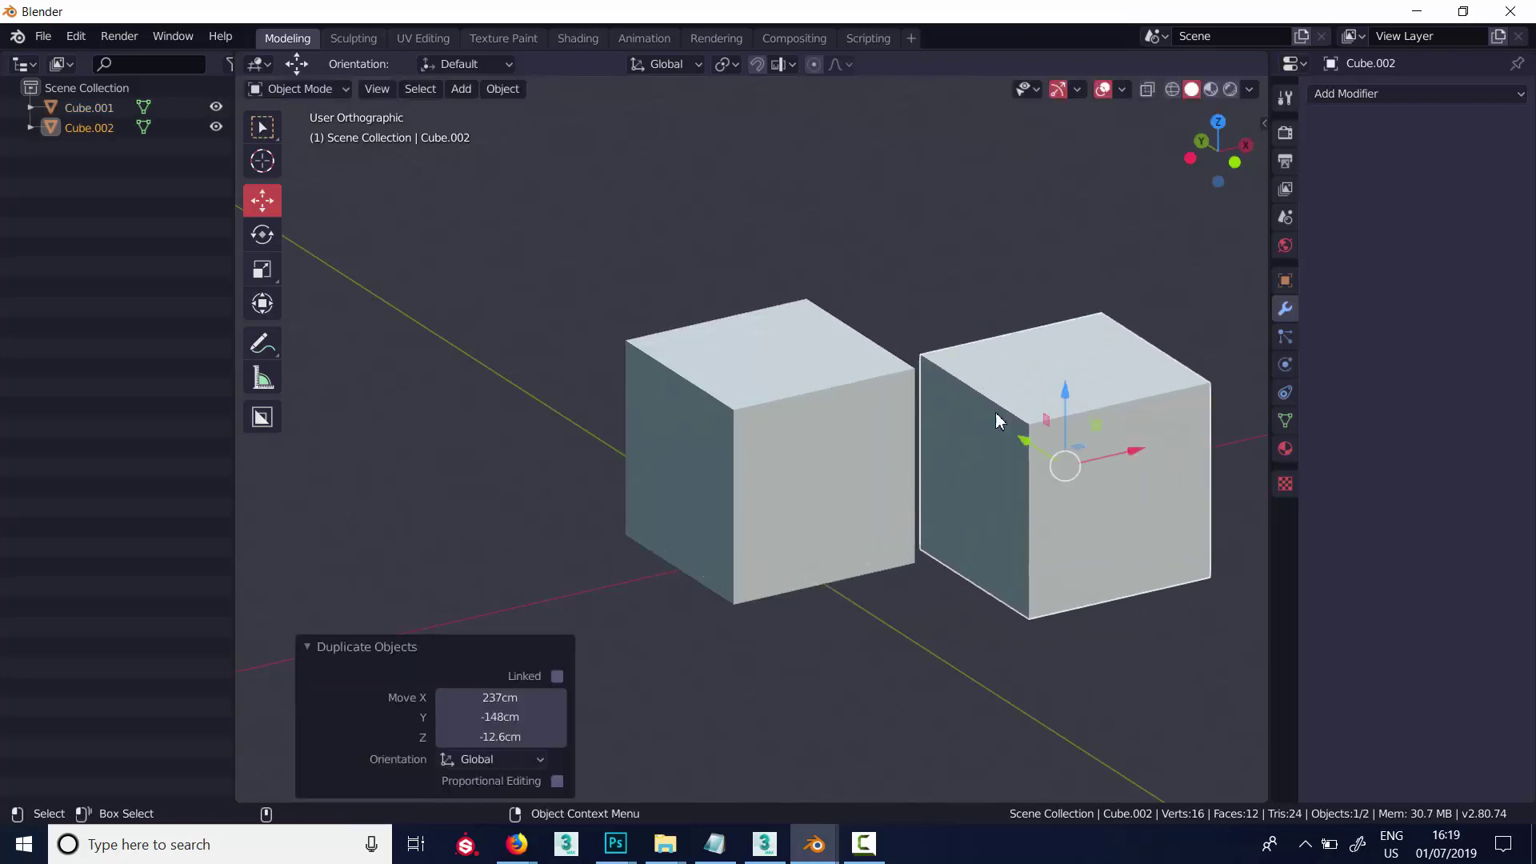
Test box-selecting the cubes and moving them along X with the gizmo, undoing each move
{"action": "left_click_drag", "start_coordinate": [621, 251], "coordinate": [1154, 413]}
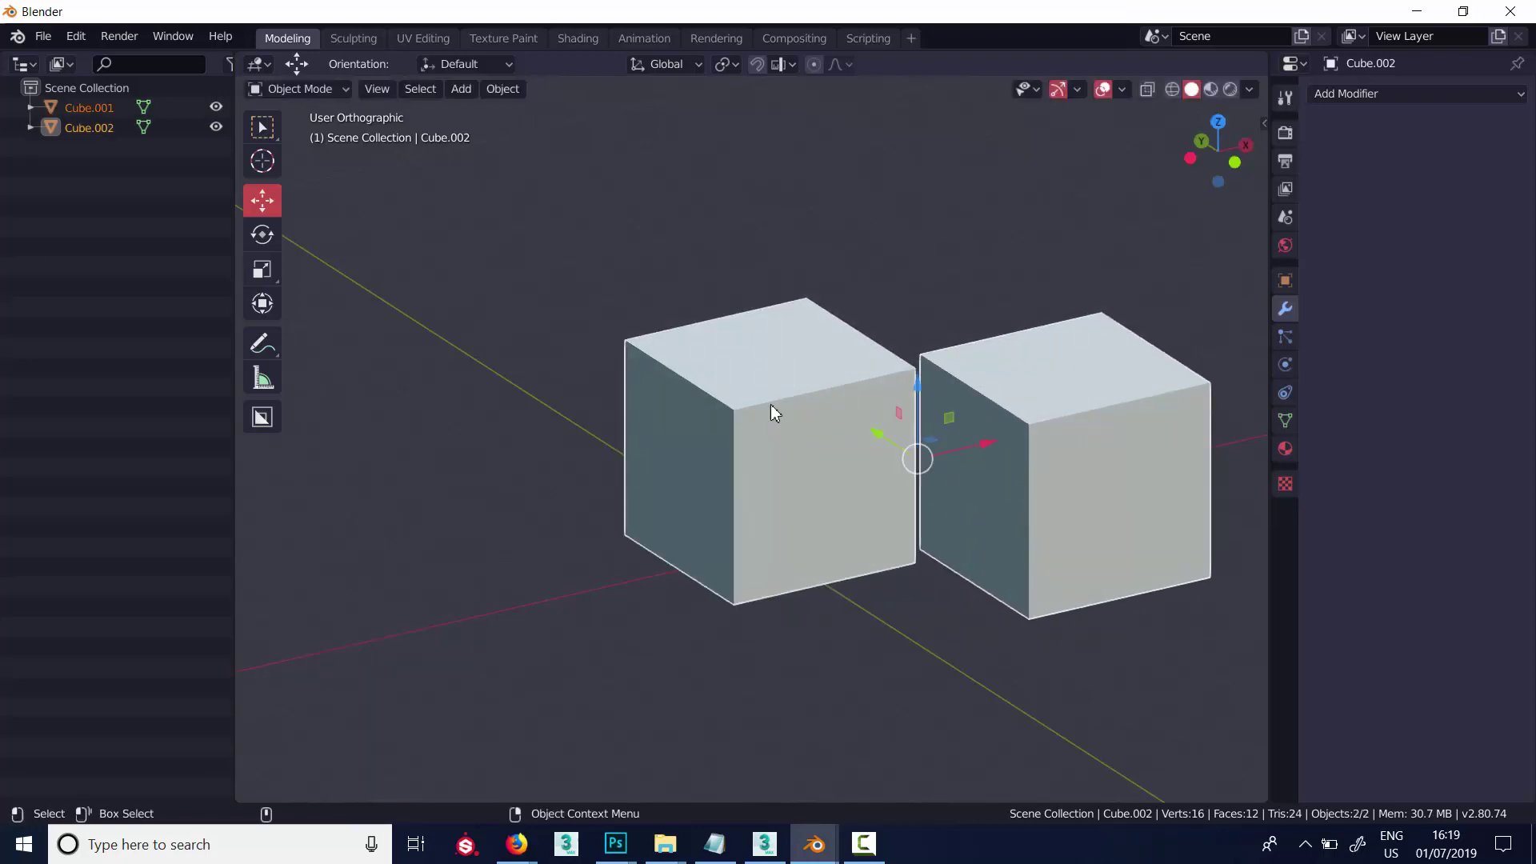
{"action": "left_click_drag", "start_coordinate": [512, 291], "coordinate": [701, 492]}
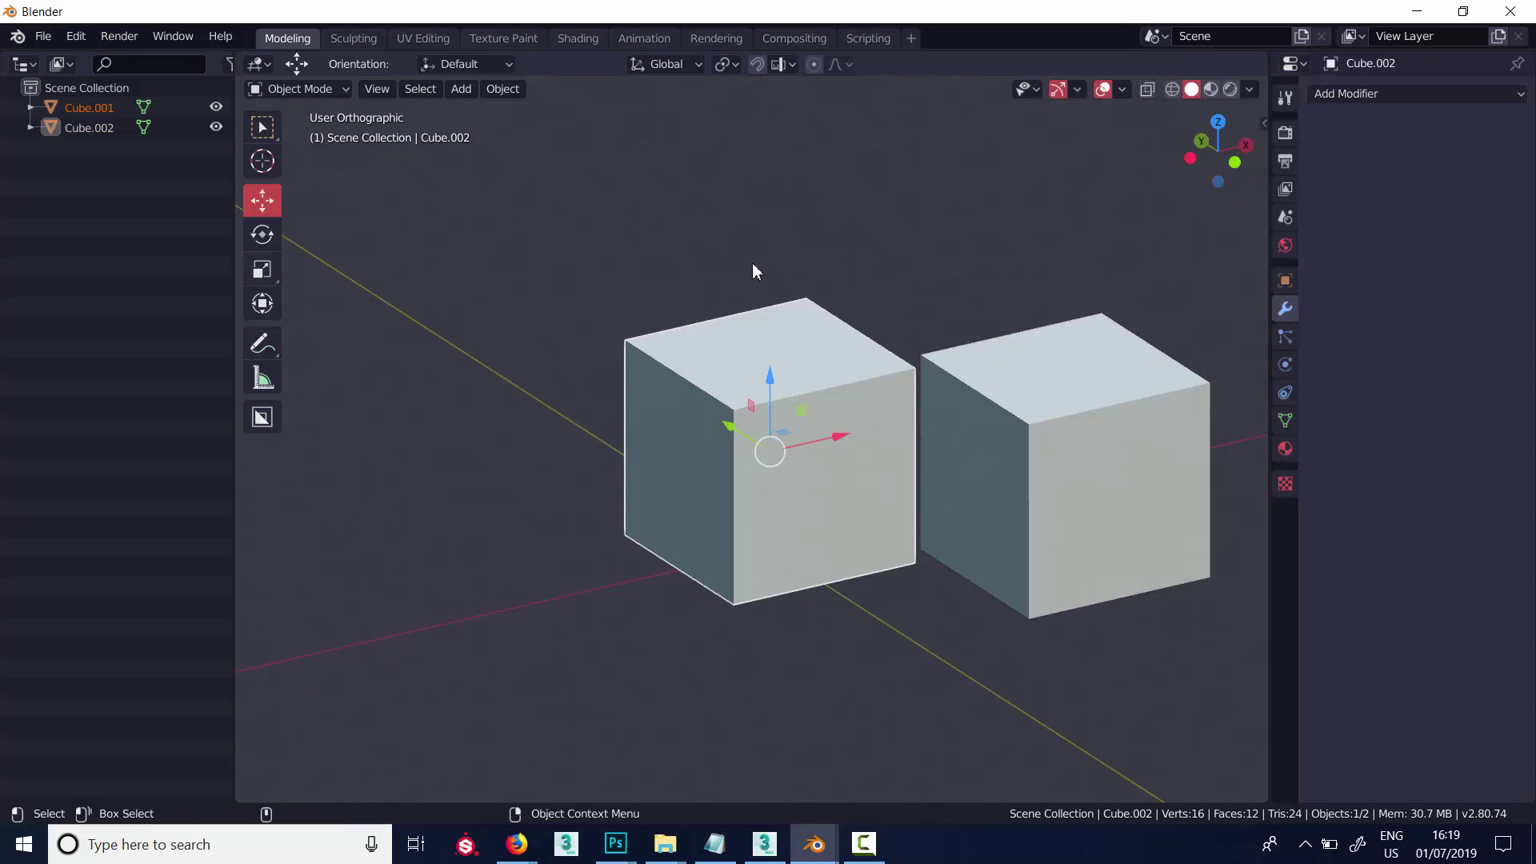
{"action": "left_click_drag", "start_coordinate": [829, 430], "coordinate": [768, 454]}
{"action": "key", "text": "ctrl+z"}
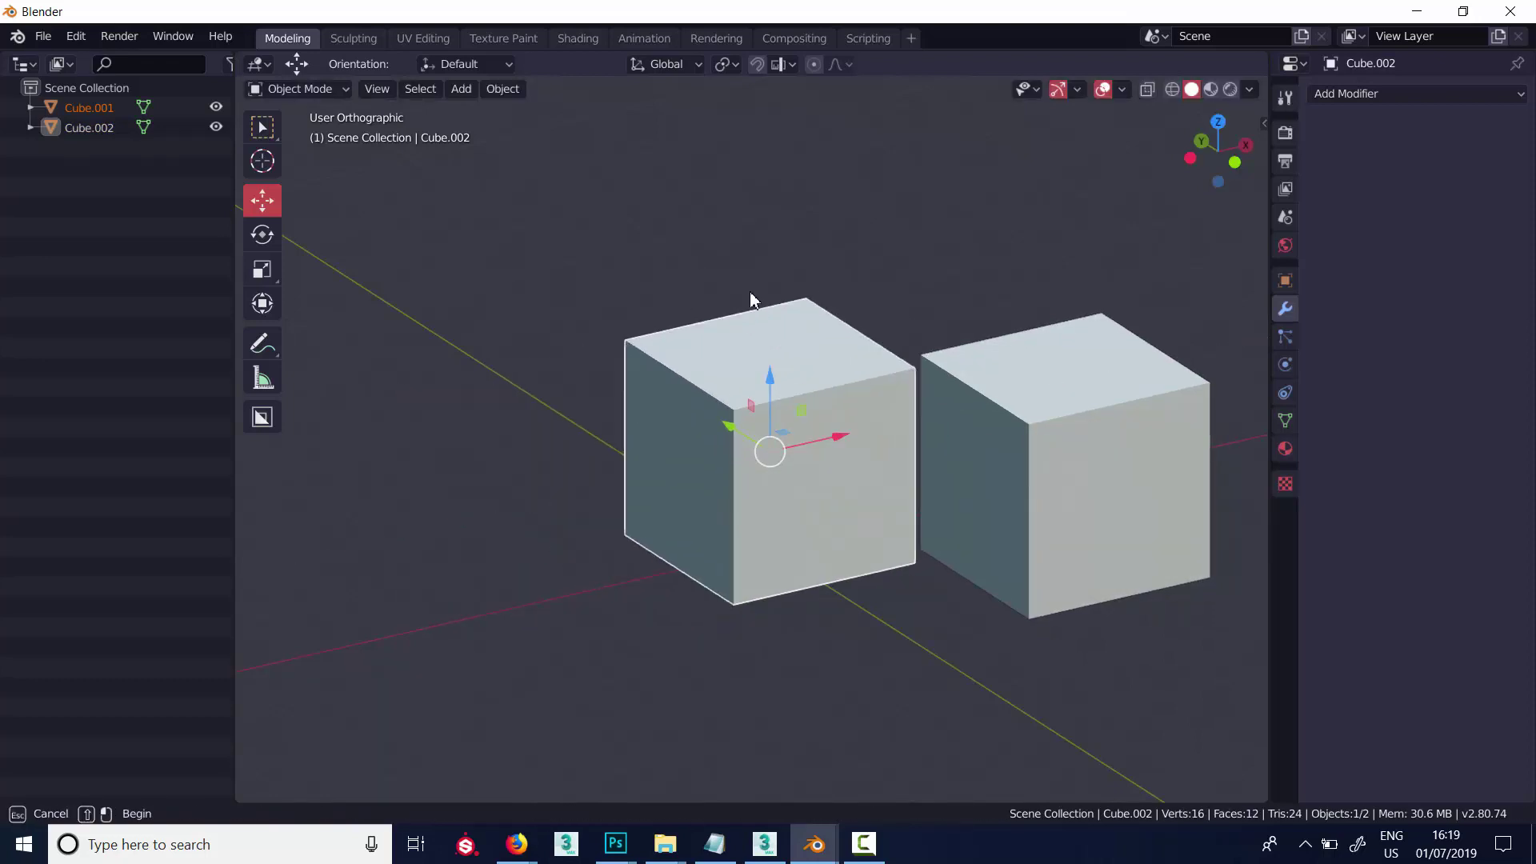
{"action": "left_click_drag", "start_coordinate": [750, 291], "coordinate": [1141, 416]}
{"action": "left_click_drag", "start_coordinate": [984, 445], "coordinate": [787, 500]}
{"action": "key", "text": "ctrl+z"}
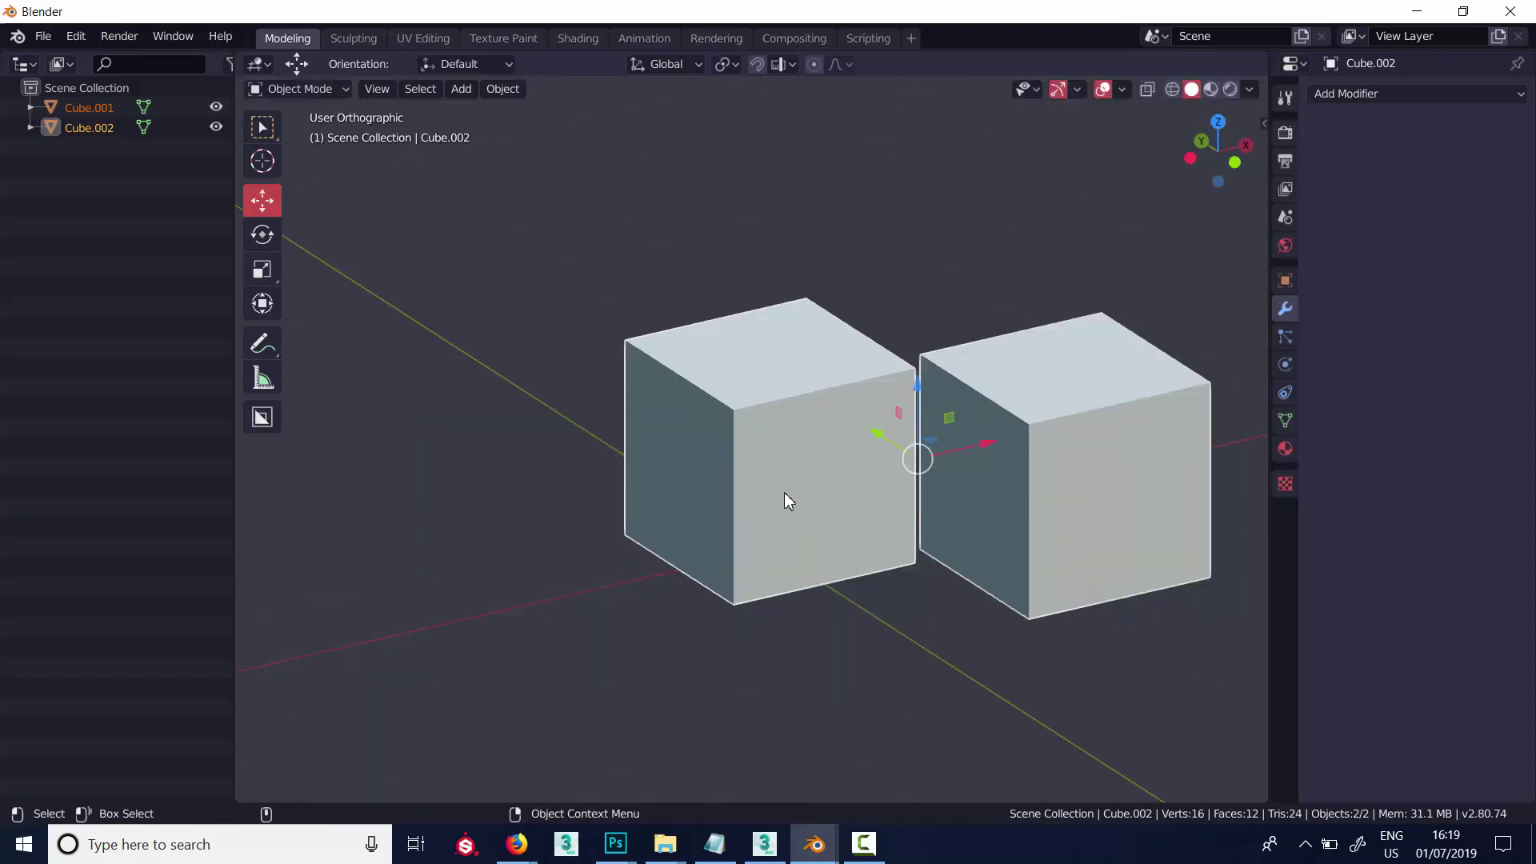
Enter Edit Mode, box-select the left cube's front-left top edge and slide it along X
{"action": "key", "text": "Tab"}
{"action": "left_click_drag", "start_coordinate": [610, 299], "coordinate": [759, 438]}
{"action": "left_click_drag", "start_coordinate": [748, 360], "coordinate": [753, 393]}
{"action": "key", "text": "ctrl+z"}
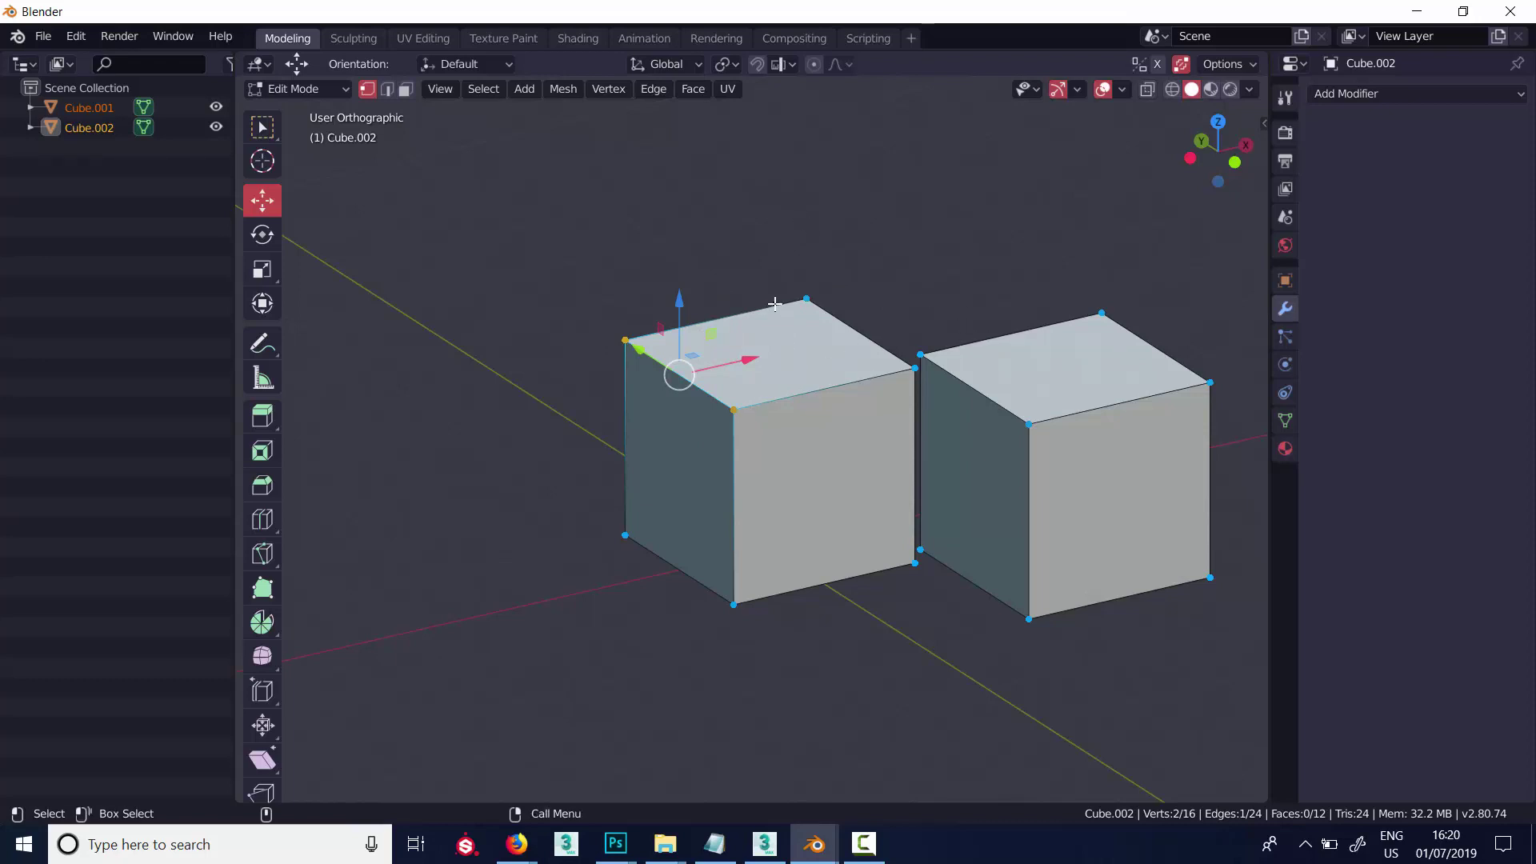
{"action": "key", "text": "c"}
{"action": "left_click", "coordinate": [815, 302]}
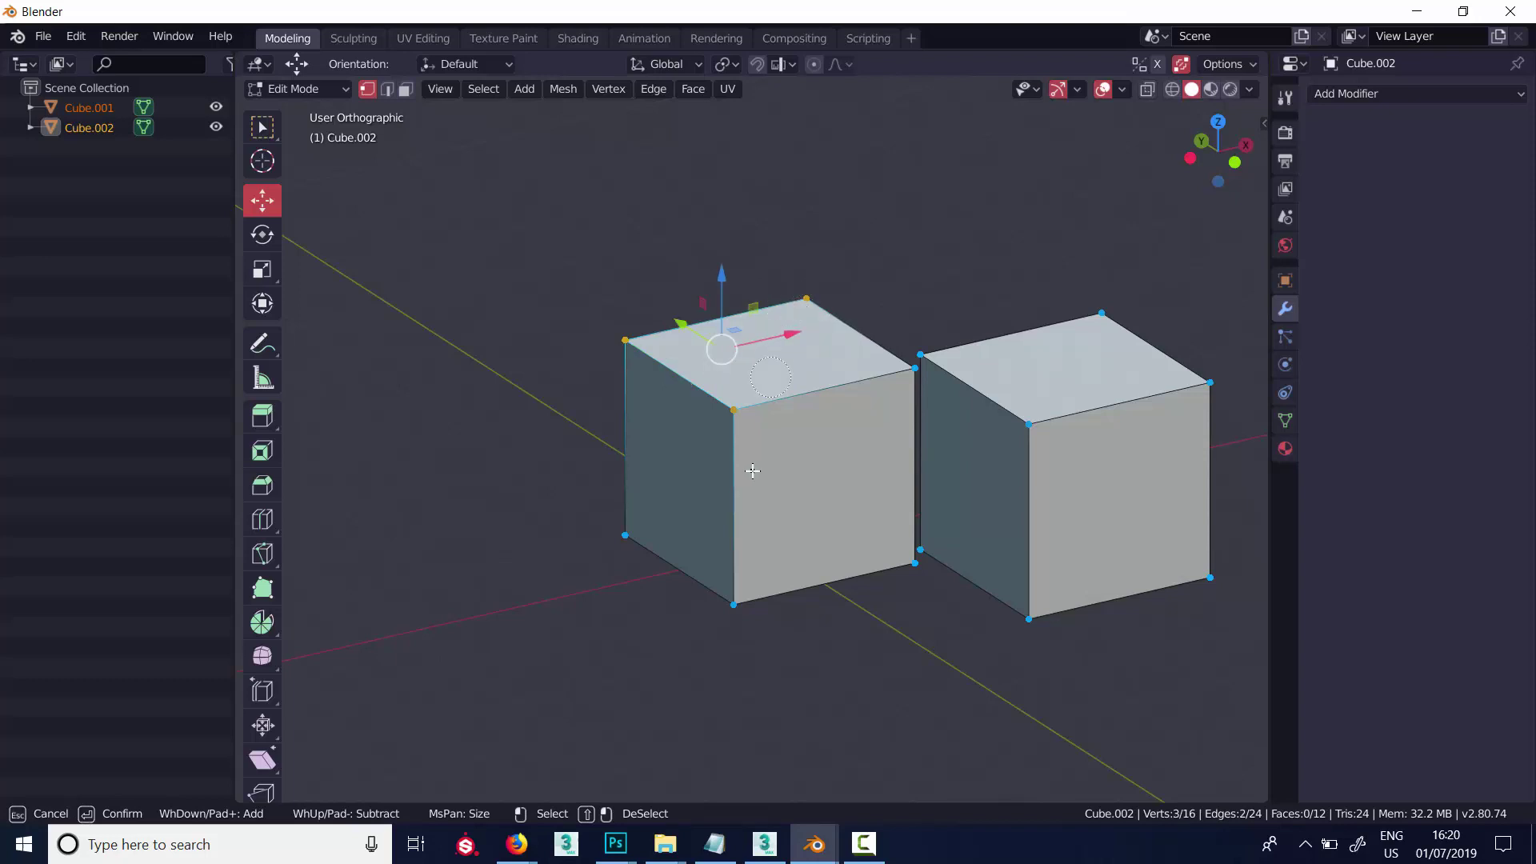
{"action": "left_click", "coordinate": [726, 620]}
{"action": "key", "text": "Escape"}
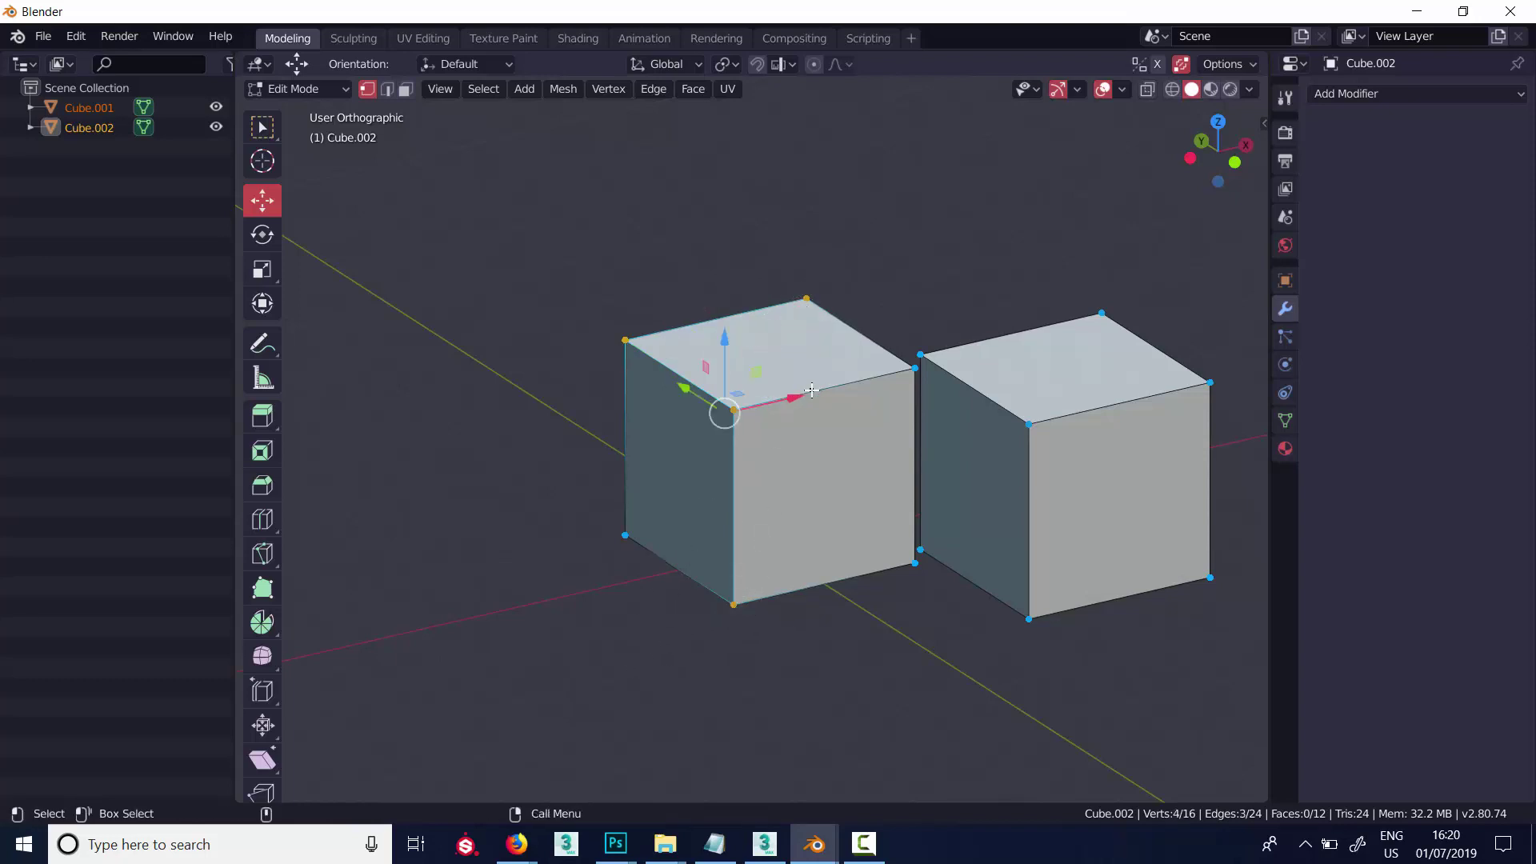
{"action": "left_click_drag", "start_coordinate": [792, 400], "coordinate": [644, 448]}
{"action": "key", "text": "ctrl+z"}
{"action": "key", "text": "b"}
{"action": "left_click_drag", "start_coordinate": [880, 288], "coordinate": [1136, 448]}
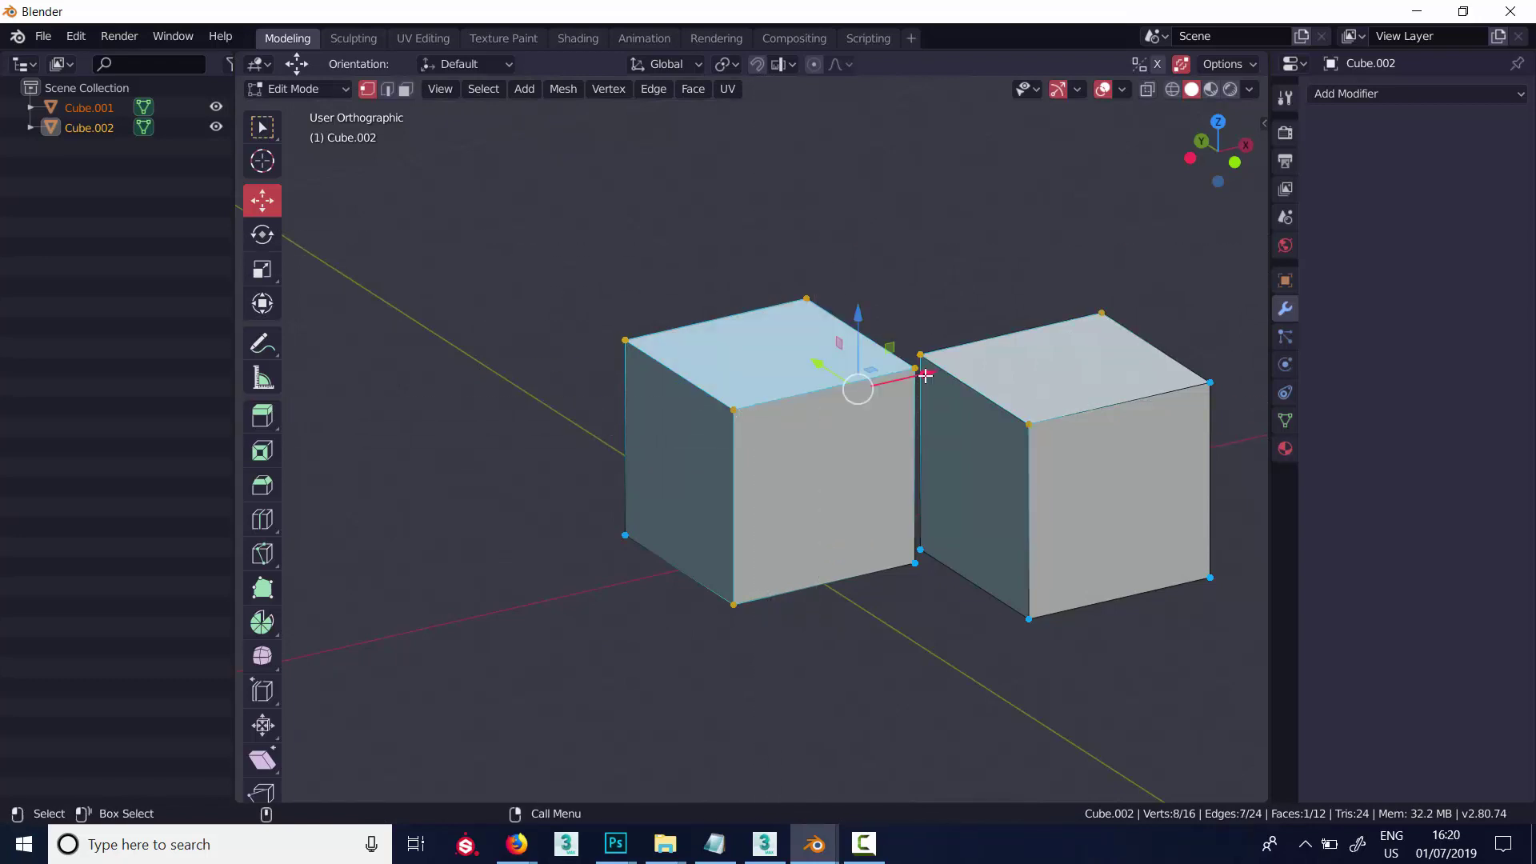
{"action": "left_click_drag", "start_coordinate": [920, 368], "coordinate": [712, 421]}
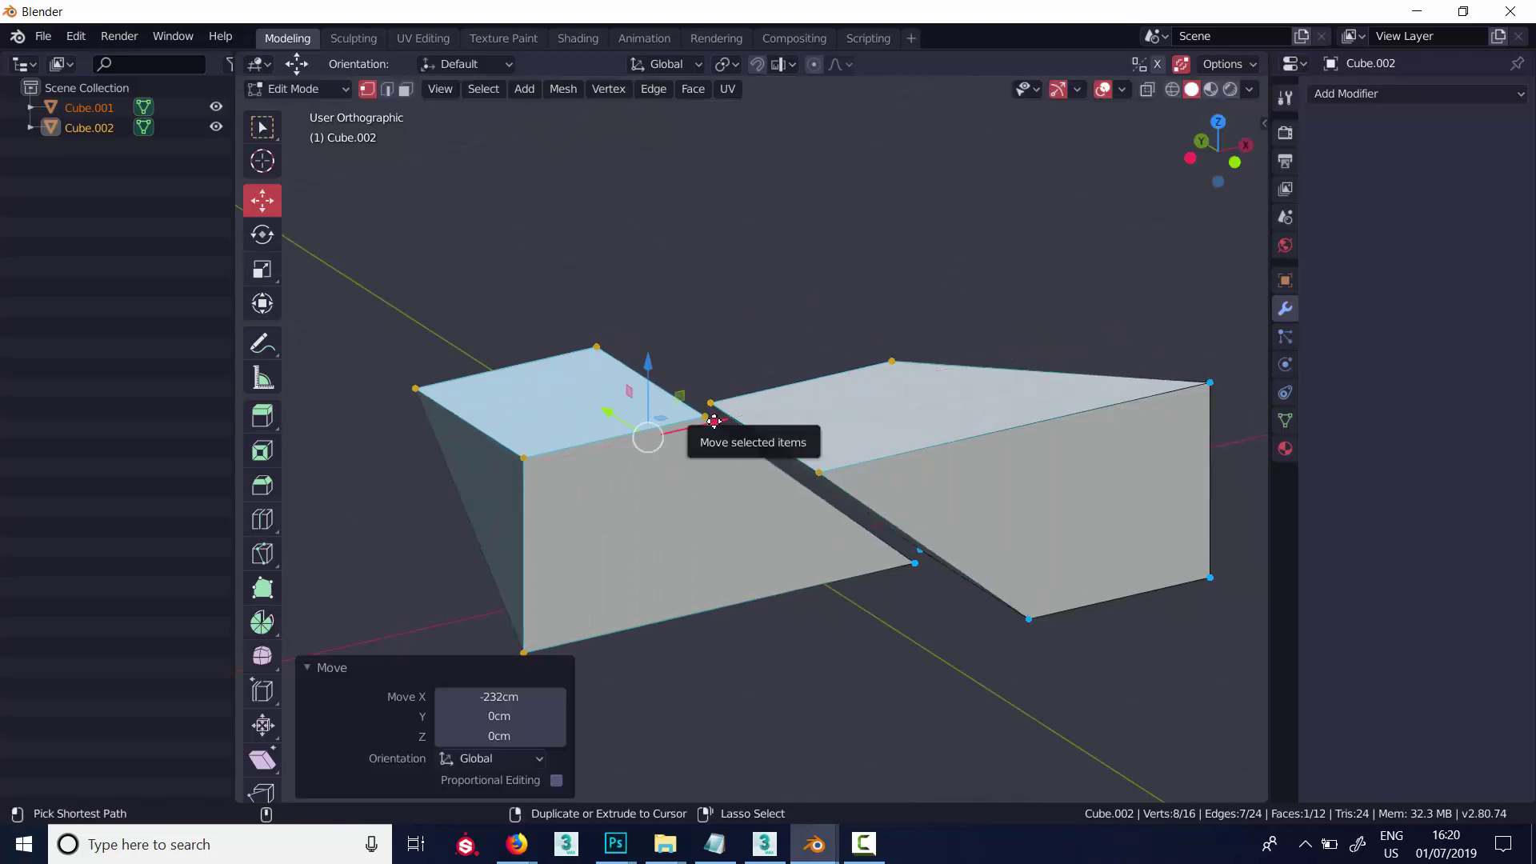
{"action": "key", "text": "ctrl+z"}
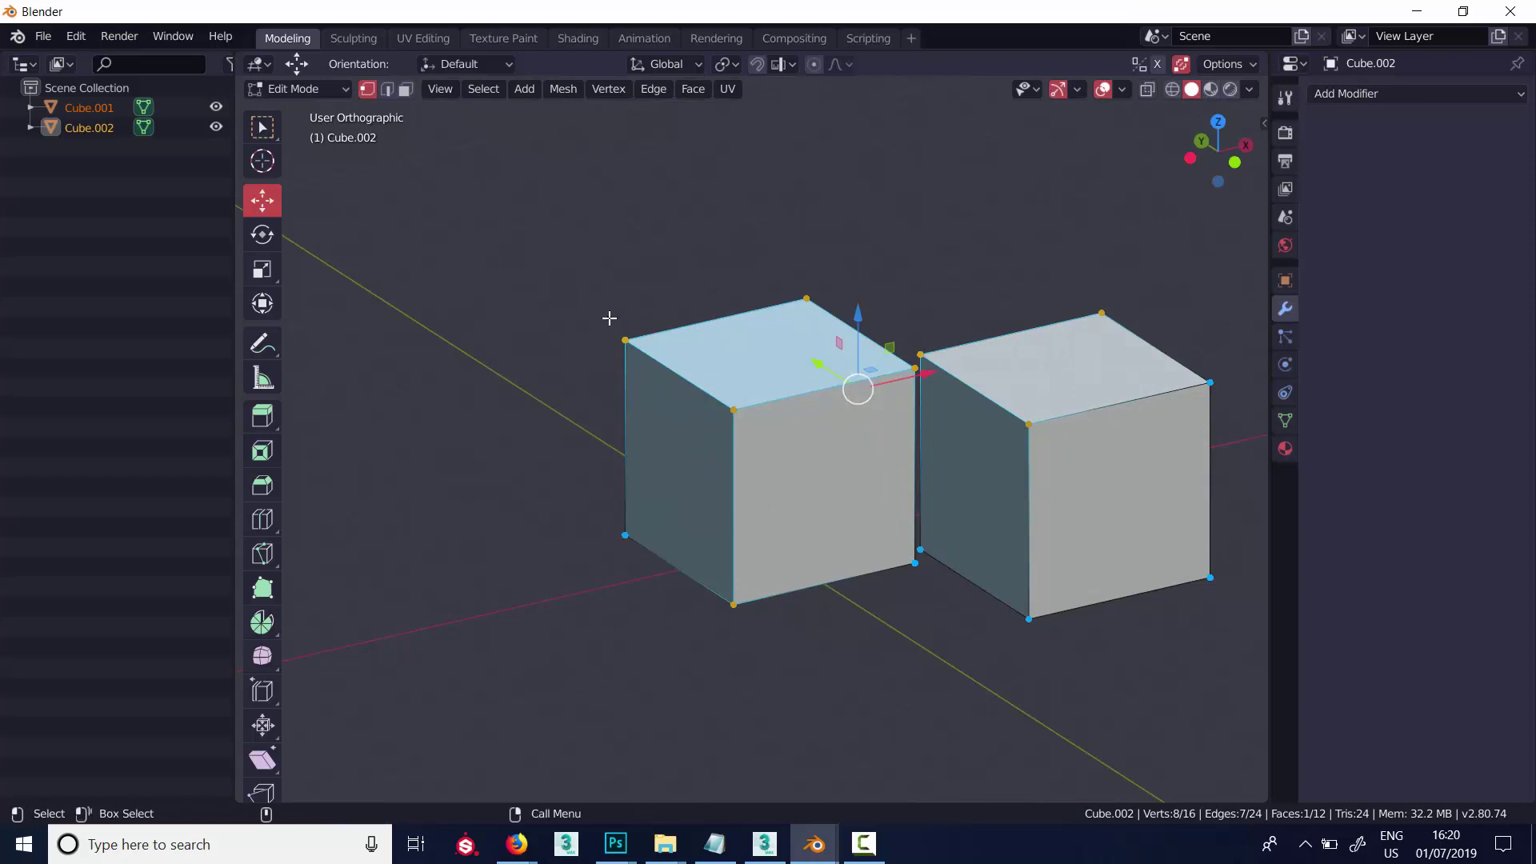
{"action": "left_click", "coordinate": [624, 339]}
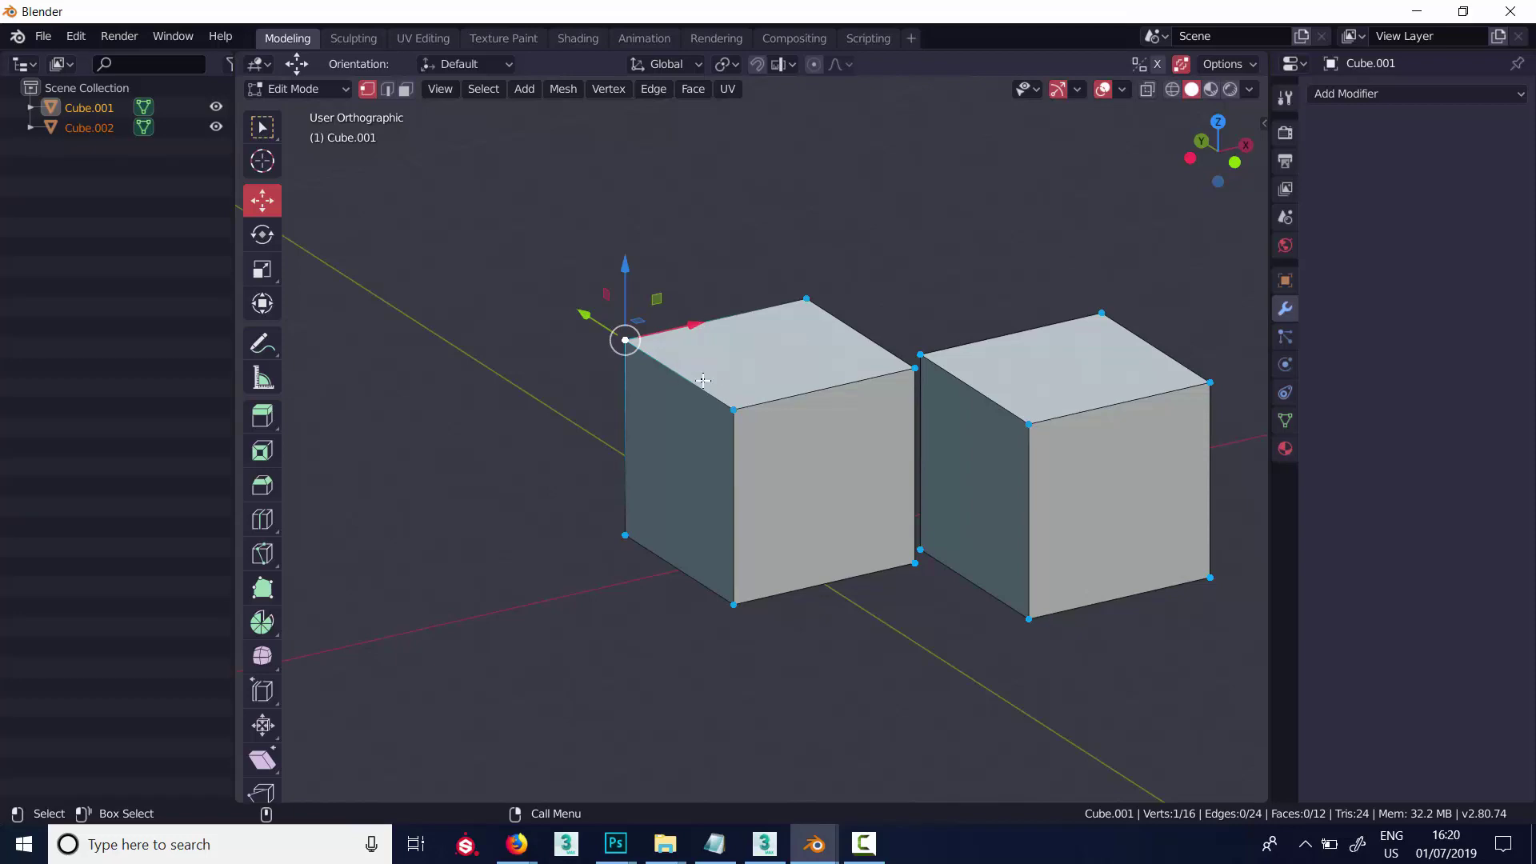
{"action": "left_click", "coordinate": [806, 300]}
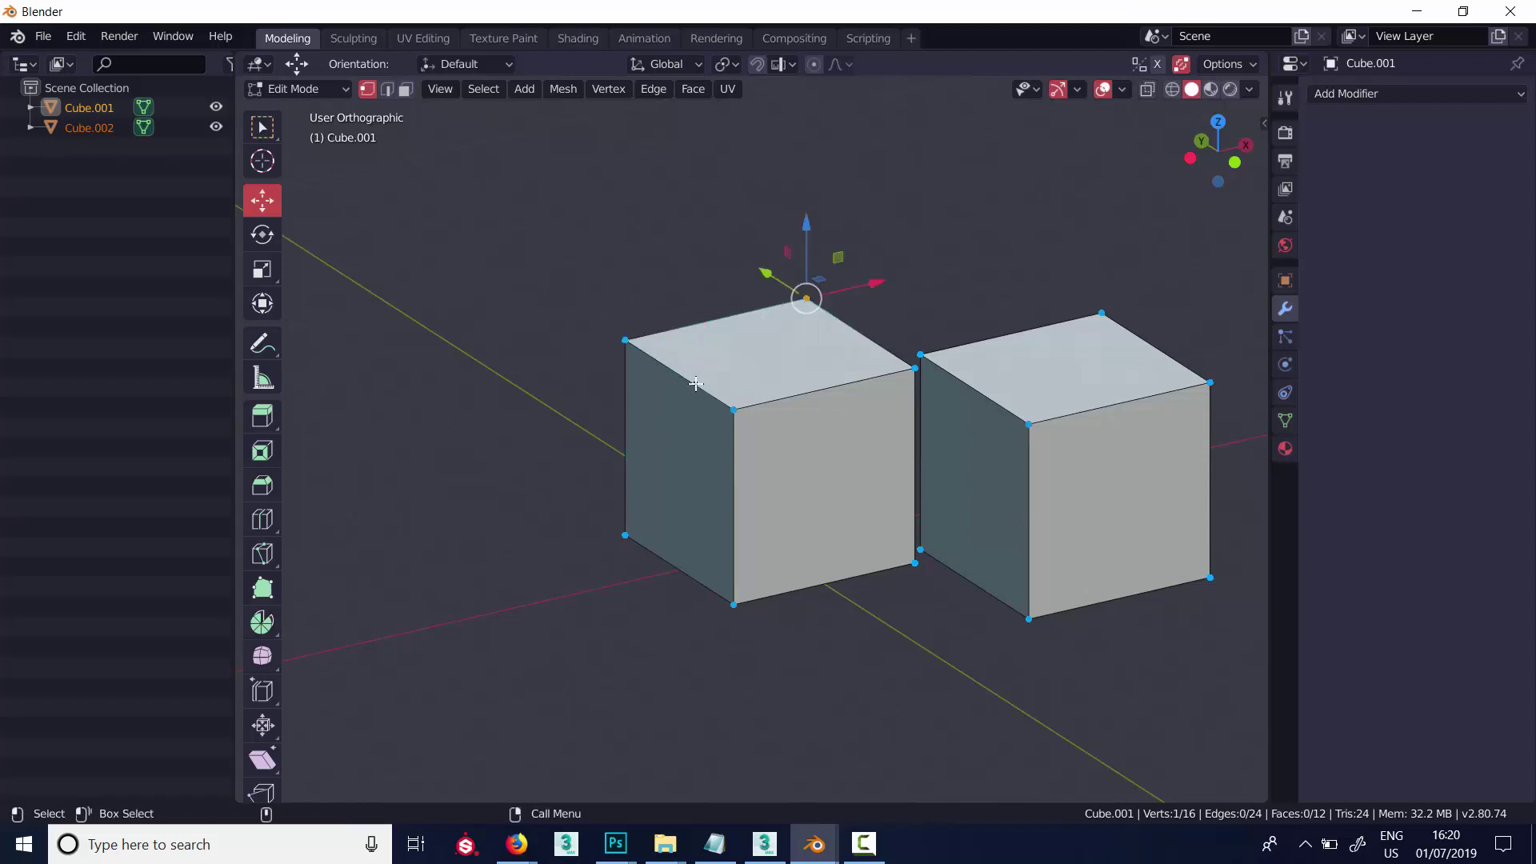
{"action": "left_click", "coordinate": [734, 410]}
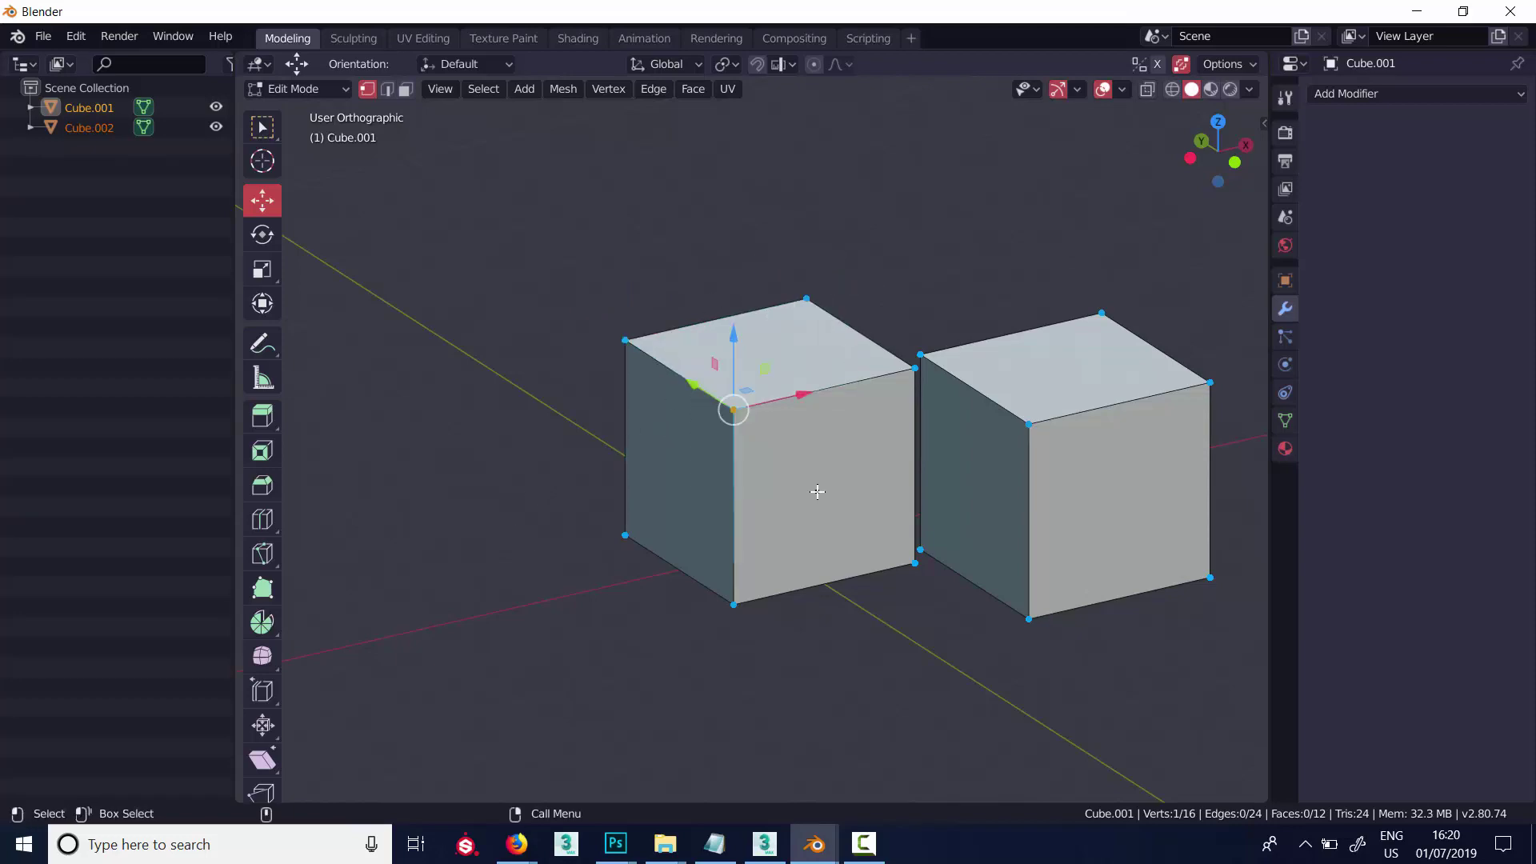
{"action": "left_click", "coordinate": [517, 844]}
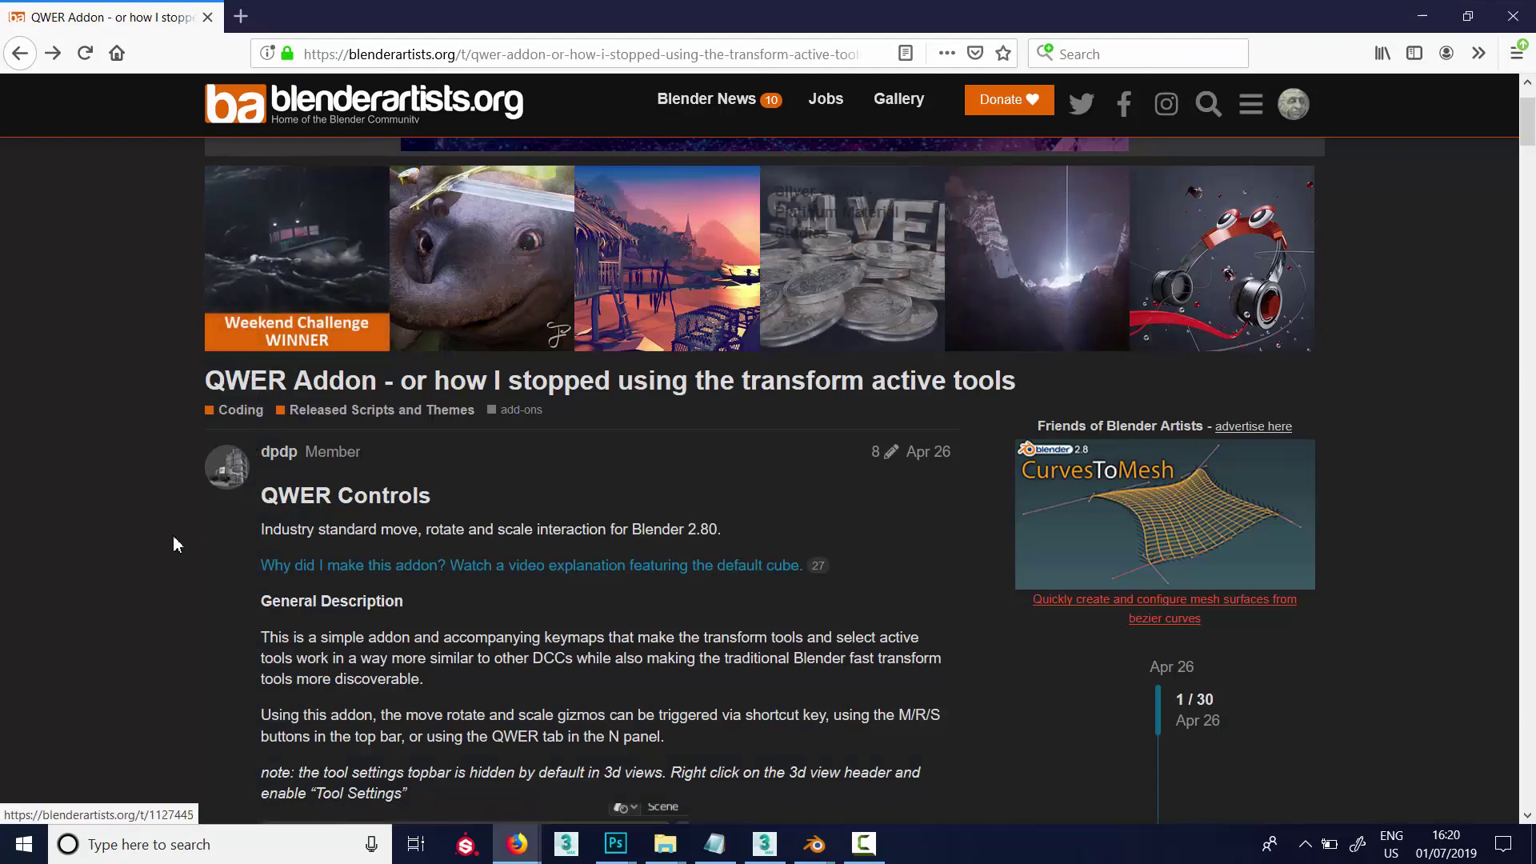
{"action": "scroll", "coordinate": [180, 467], "scroll_direction": "down", "scroll_amount": 2}
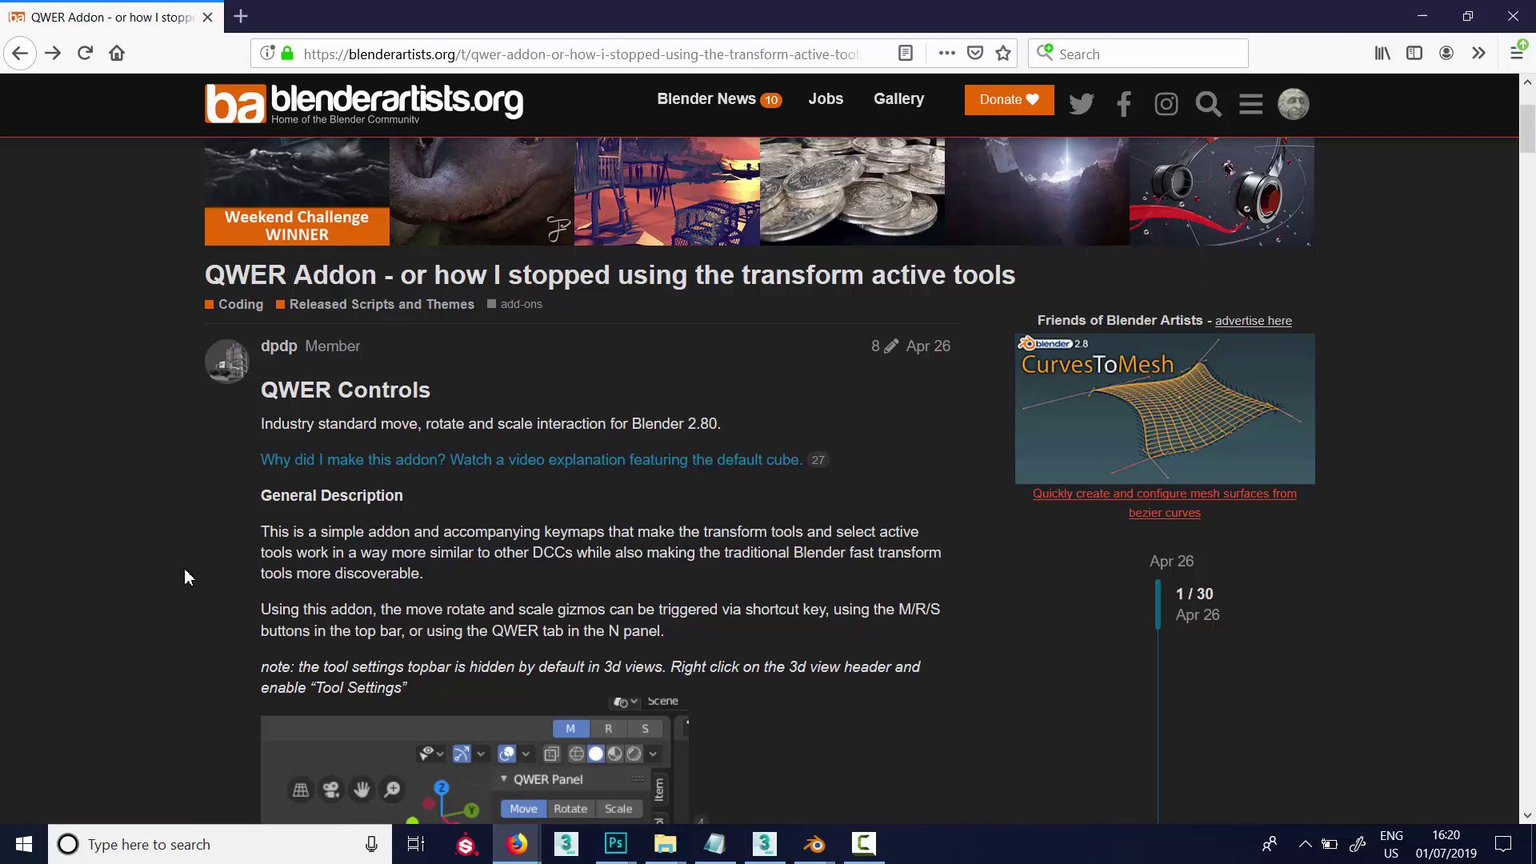
{"action": "scroll", "coordinate": [424, 646], "scroll_direction": "down", "scroll_amount": 4}
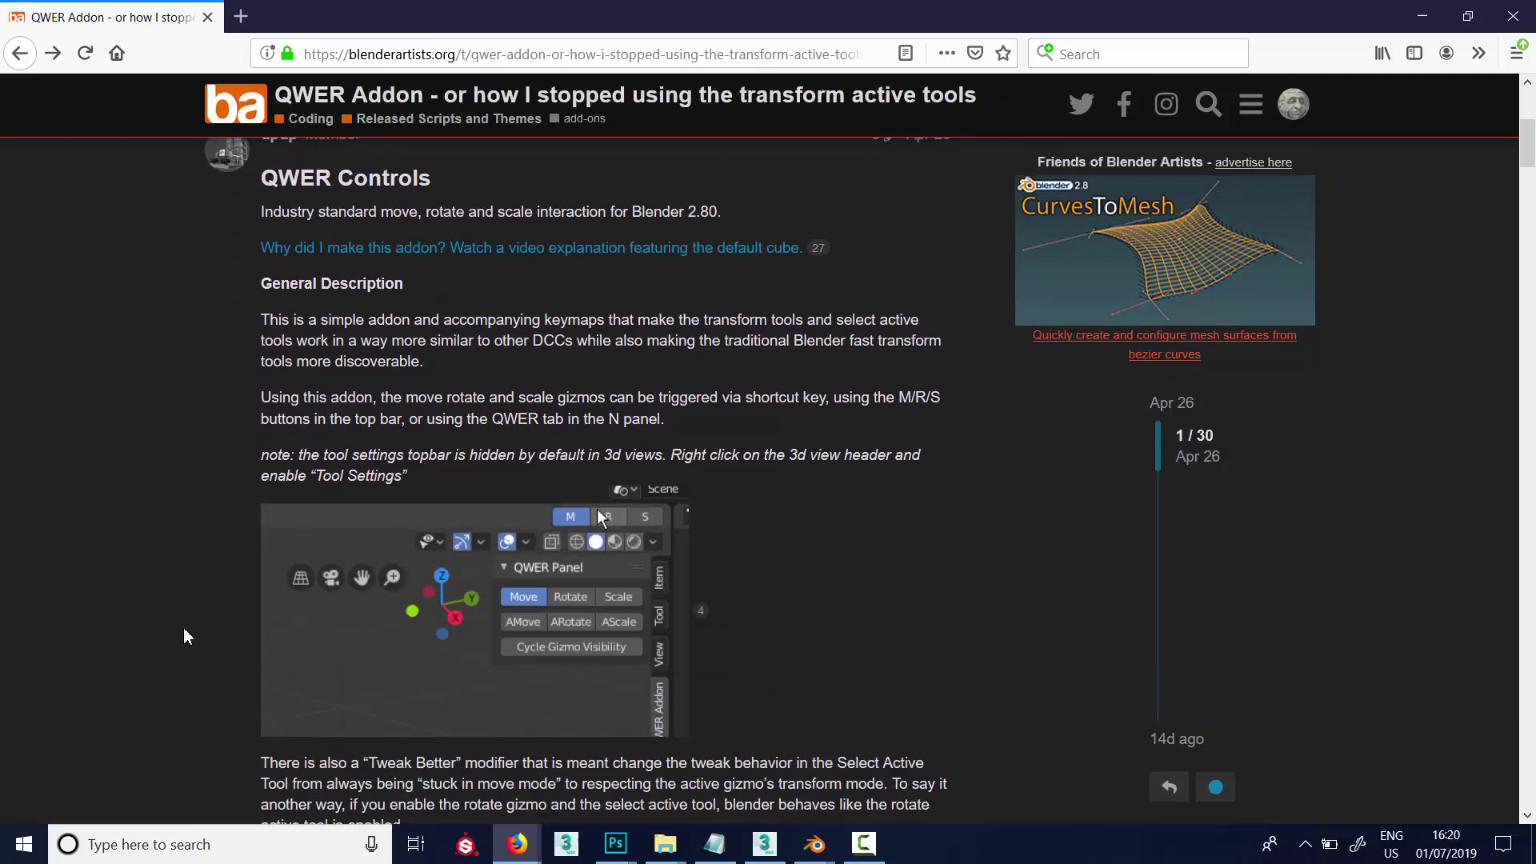
{"action": "scroll", "coordinate": [183, 628], "scroll_direction": "down", "scroll_amount": 10}
{"action": "scroll", "coordinate": [156, 650], "scroll_direction": "up", "scroll_amount": 20}
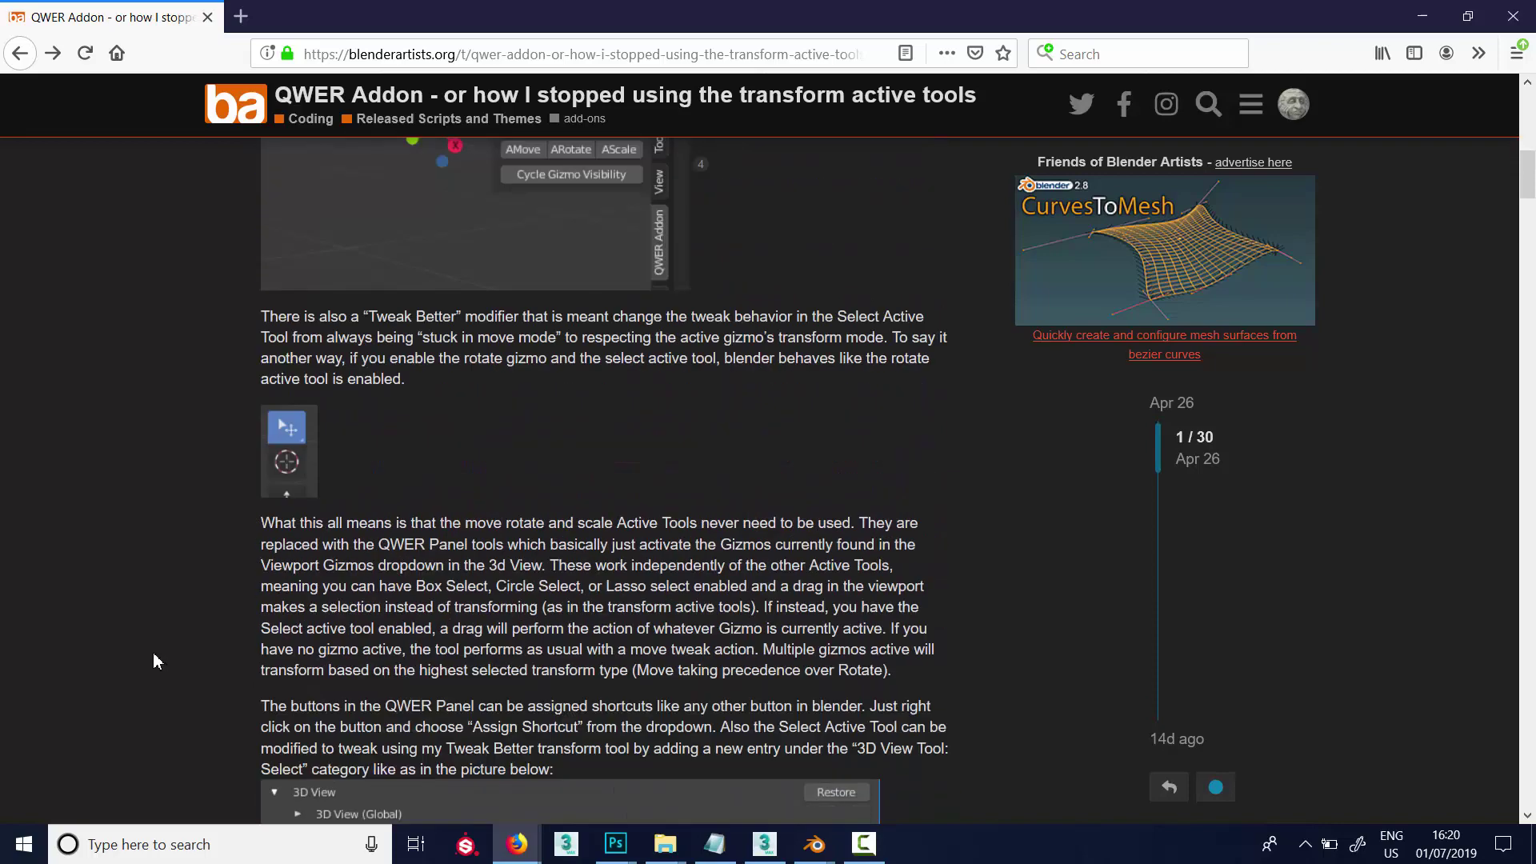
{"action": "scroll", "coordinate": [152, 648], "scroll_direction": "down", "scroll_amount": 4}
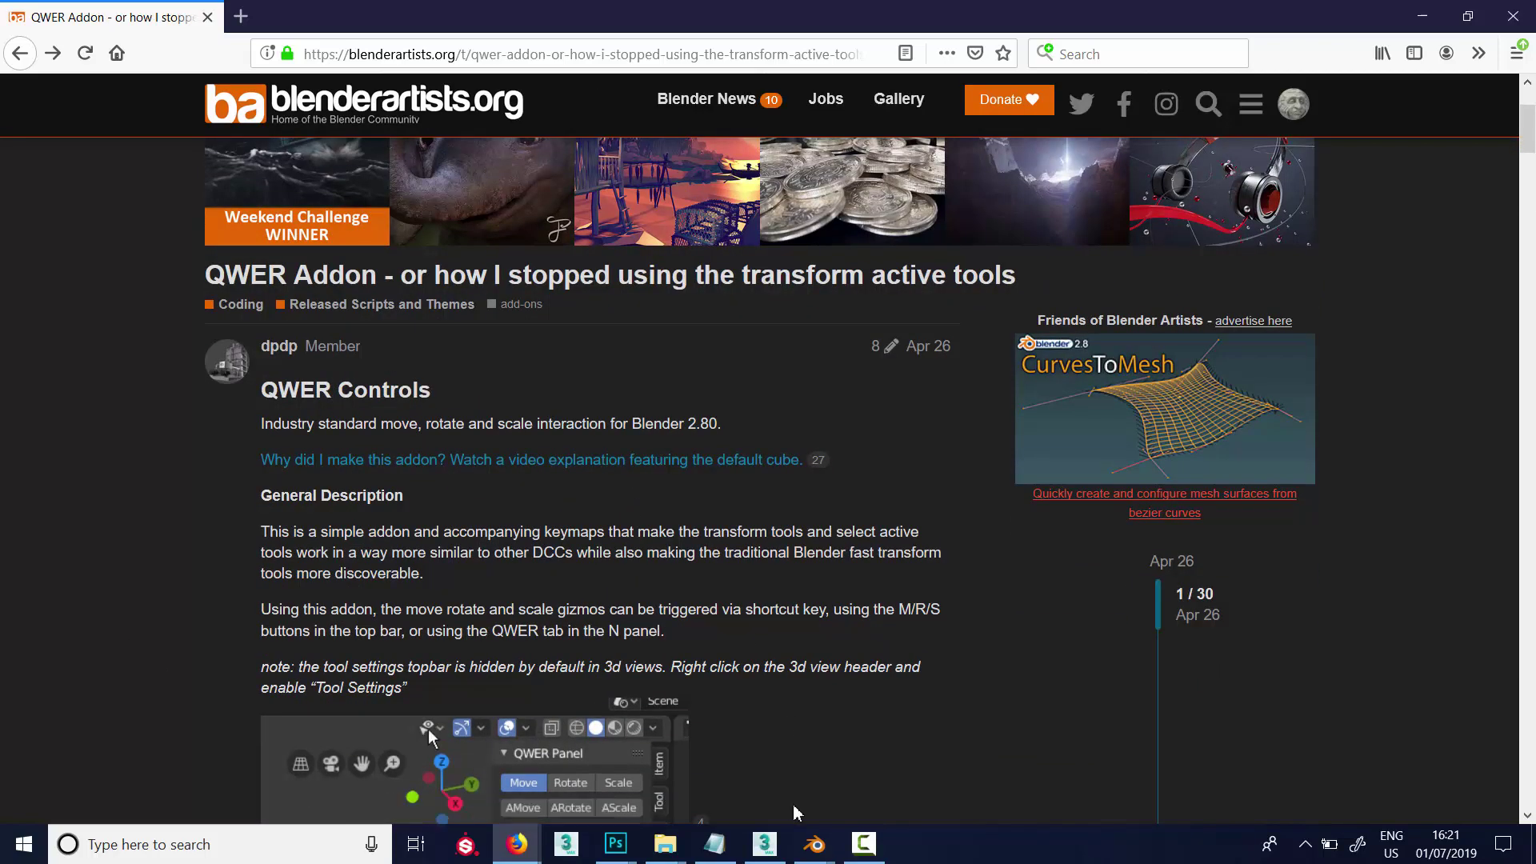
{"action": "mouse_move", "coordinate": [814, 844]}
{"action": "left_click", "coordinate": [736, 748]}
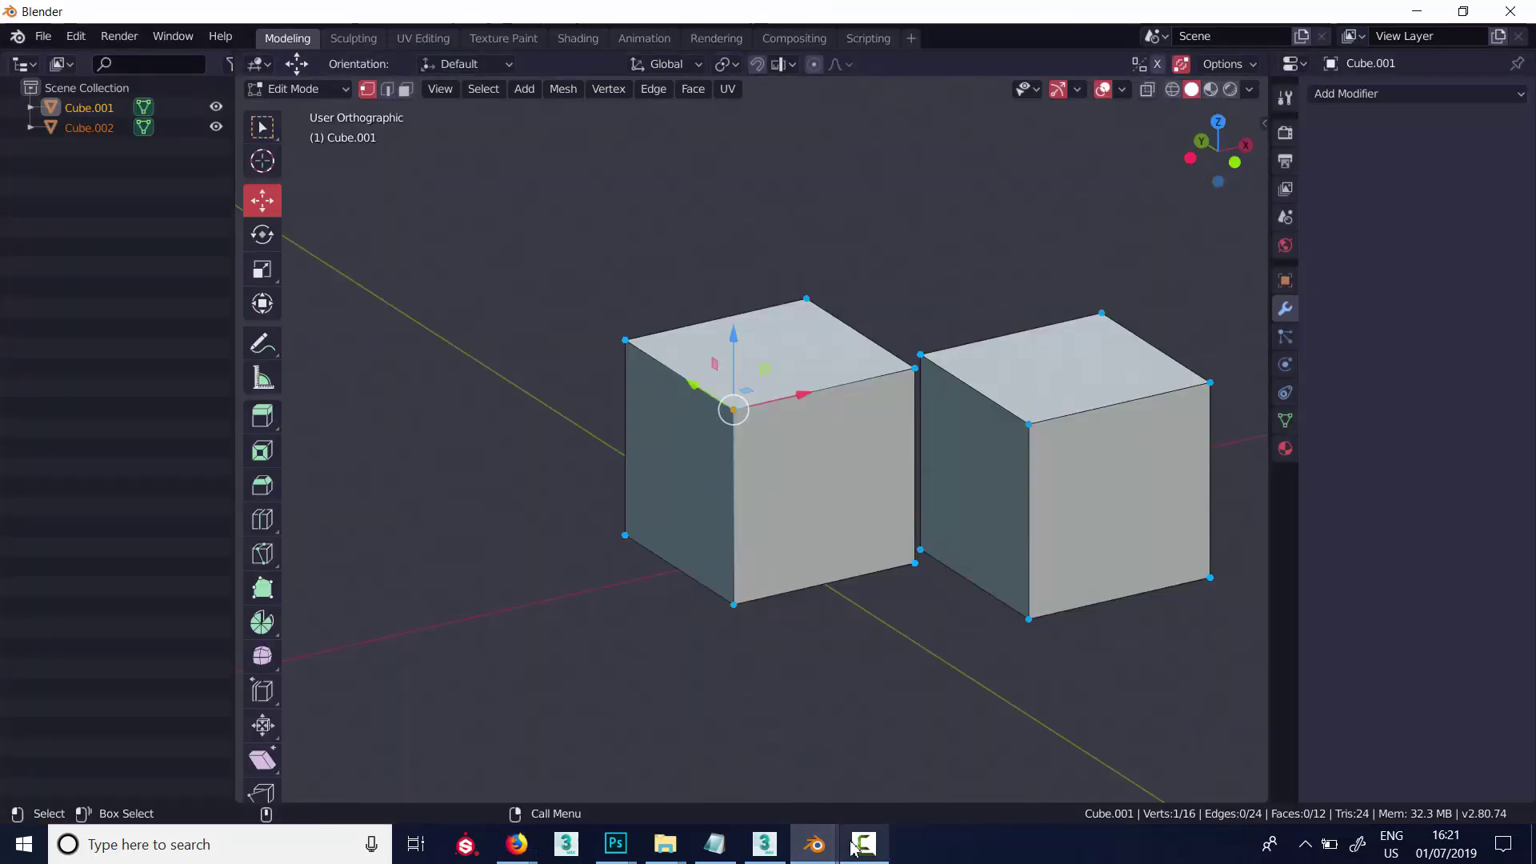
{"action": "mouse_move", "coordinate": [842, 849]}
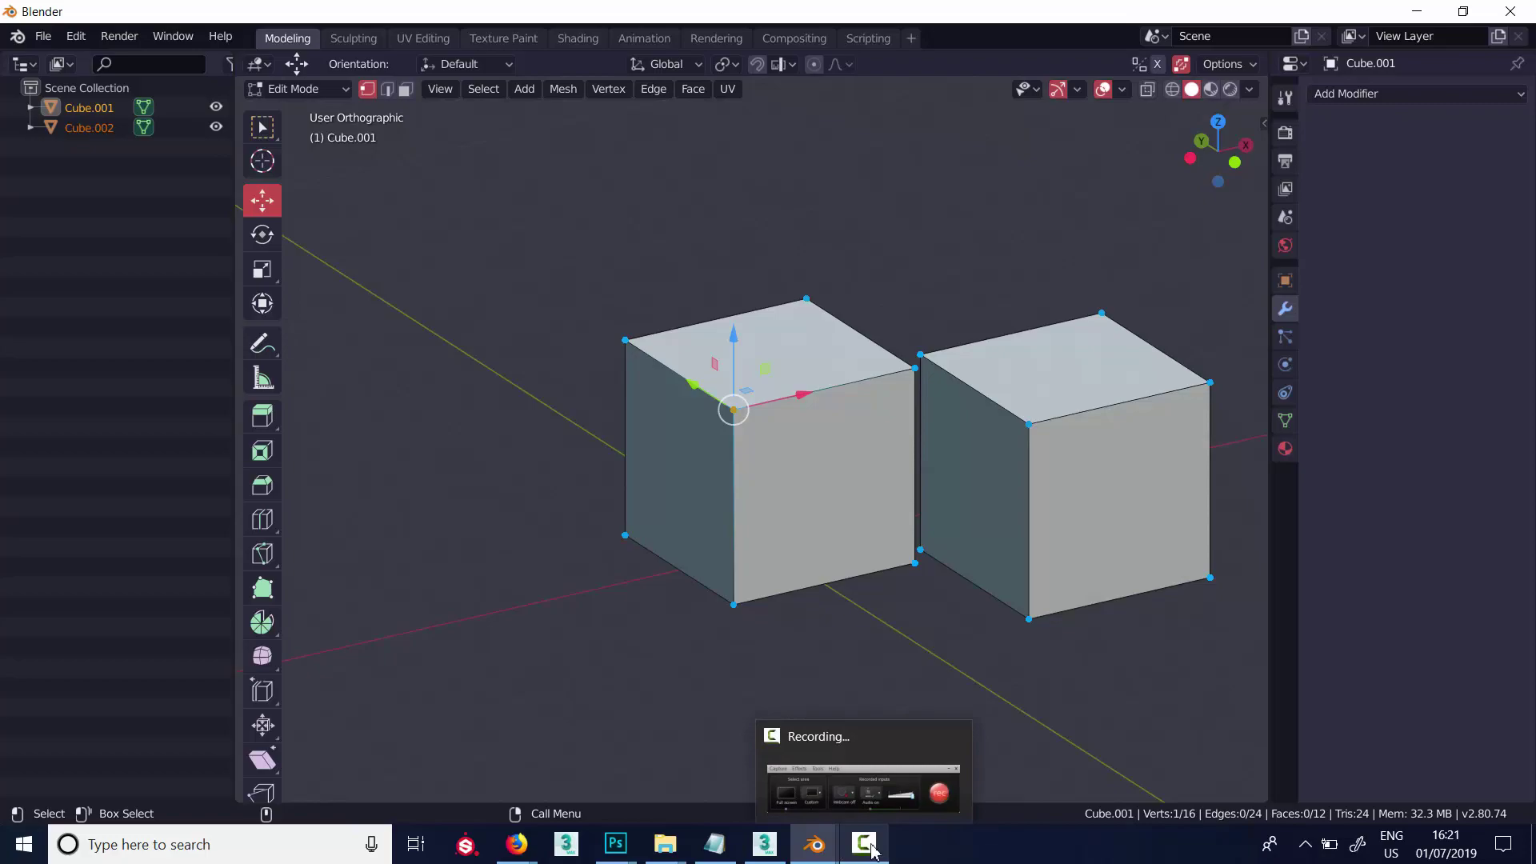